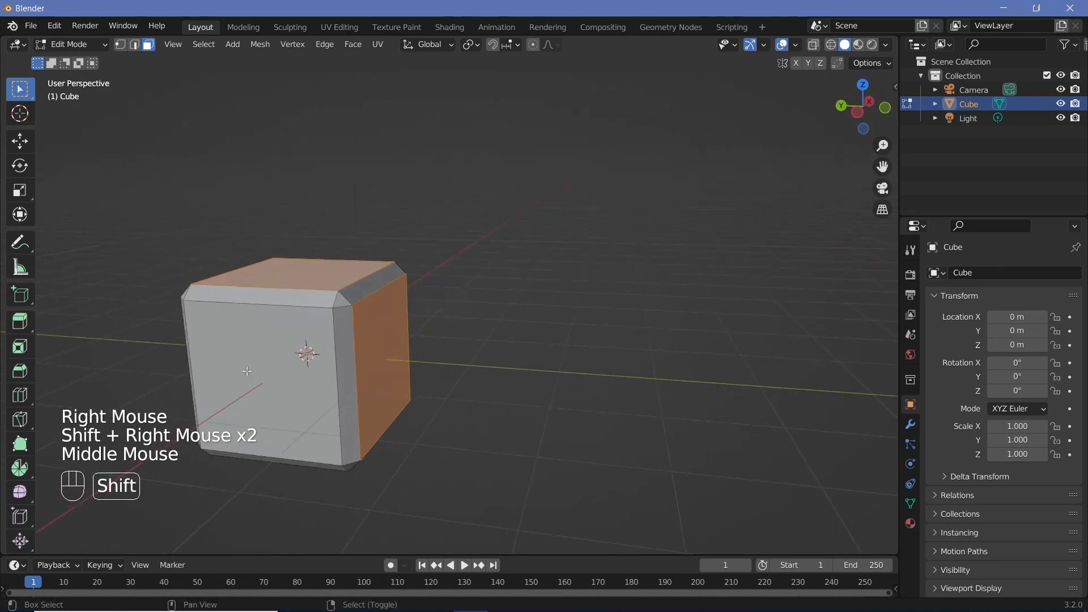
# Add the cube's remaining large flat faces to the selection and inset them individually by about 0.185 m.
pyautogui.keyDown('shift'); pyautogui.rightClick(272, 366); pyautogui.keyUp('shift')
pyautogui.moveTo(354, 366); pyautogui.dragTo(470, 363, button='middle')
pyautogui.keyDown('shift'); pyautogui.rightClick(220, 342); pyautogui.keyUp('shift')
pyautogui.keyDown('shift'); pyautogui.moveTo(233, 340); pyautogui.dragTo(406, 227, button='middle'); pyautogui.keyUp('shift')
pyautogui.keyDown('shift'); pyautogui.moveTo(406, 272); pyautogui.dragTo(371, 199, button='middle'); pyautogui.keyUp('shift')
pyautogui.rightClick(335, 340)
pyautogui.moveTo(335, 340); pyautogui.dragTo(457, 260, button='middle')
pyautogui.press('i')
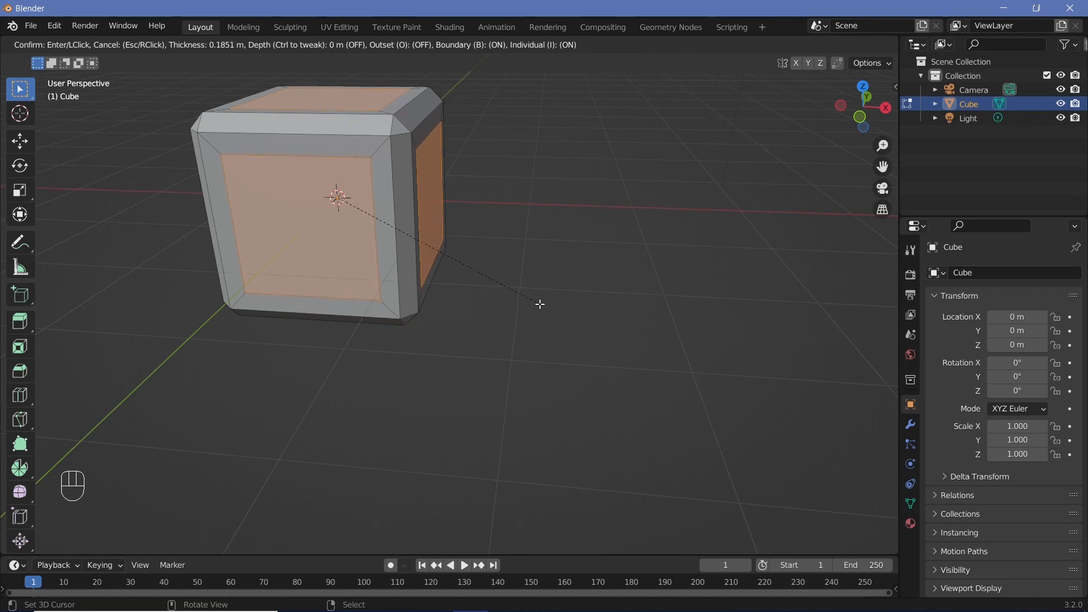
pyautogui.click(540, 304)
# Add two evenly spaced vertical loop cuts running across the cube's top and front (-Y) side.
pyautogui.keyDown('shift'); pyautogui.moveTo(318, 258); pyautogui.dragTo(409, 315, button='middle'); pyautogui.keyUp('shift')
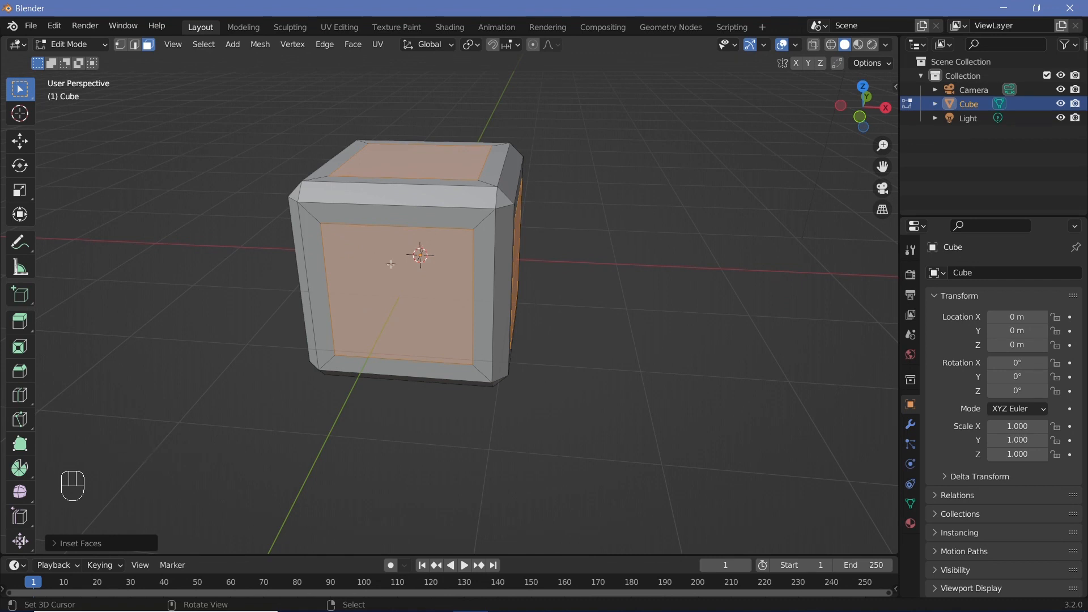
pyautogui.keyDown('shift'); pyautogui.moveTo(410, 267); pyautogui.dragTo(448, 290, button='middle'); pyautogui.keyUp('shift')
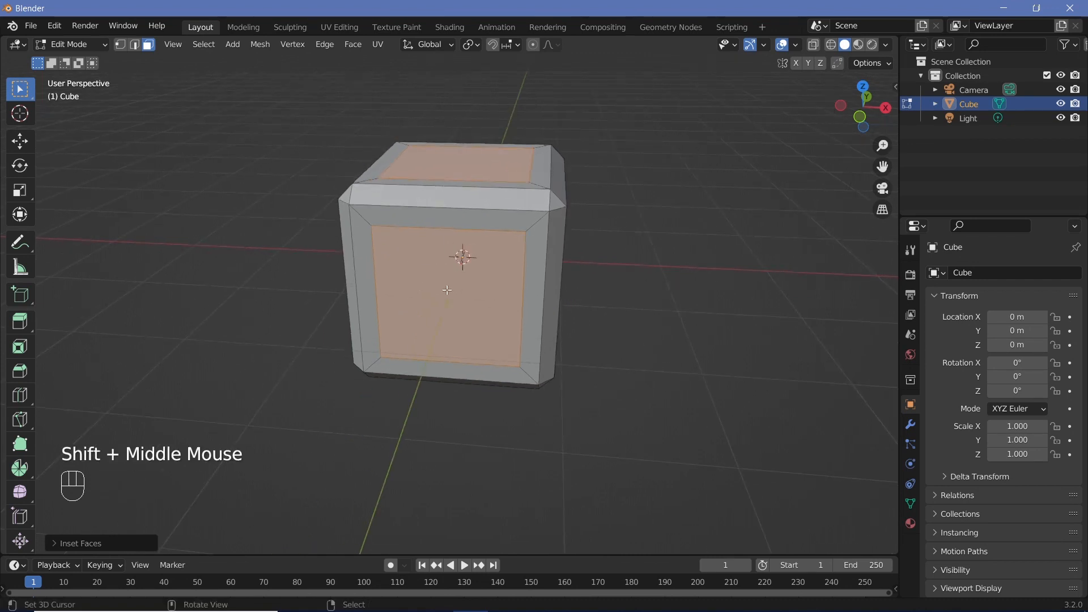
pyautogui.hotkey('ctrl', 'r')
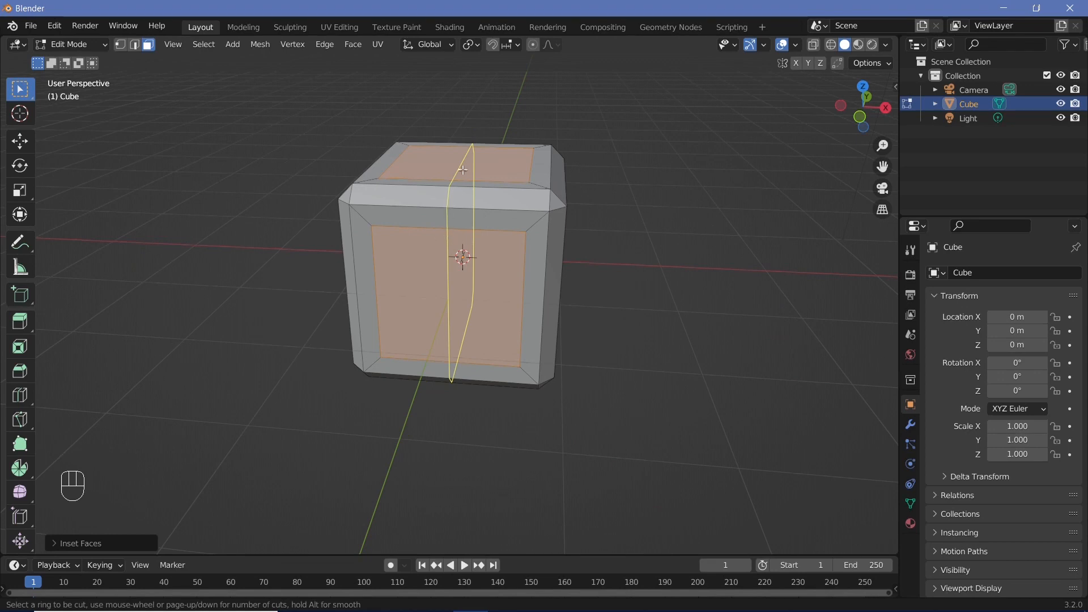
pyautogui.scroll(1, 448, 220)
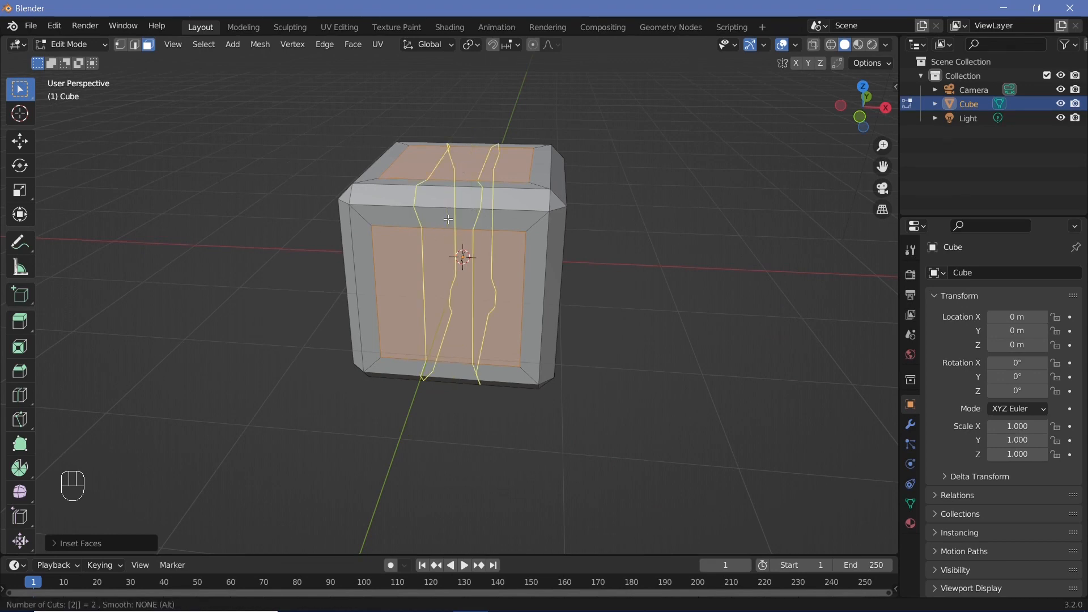
pyautogui.click(448, 220)
pyautogui.press('Return')
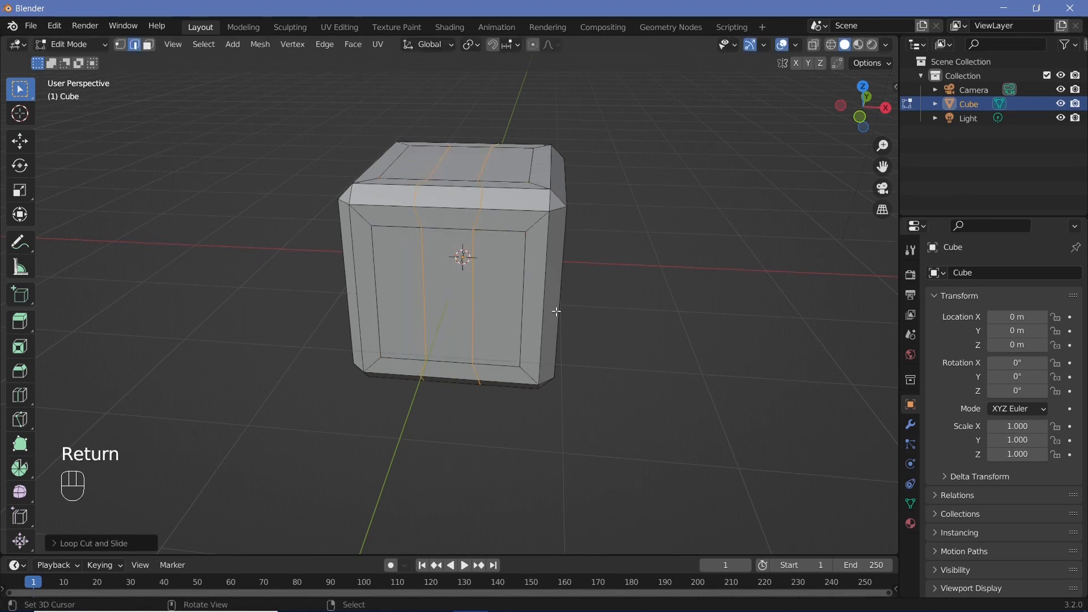
# Add two evenly spaced horizontal loop cuts around the four sides of the cube.
pyautogui.moveTo(556, 311); pyautogui.dragTo(588, 267, button='middle')
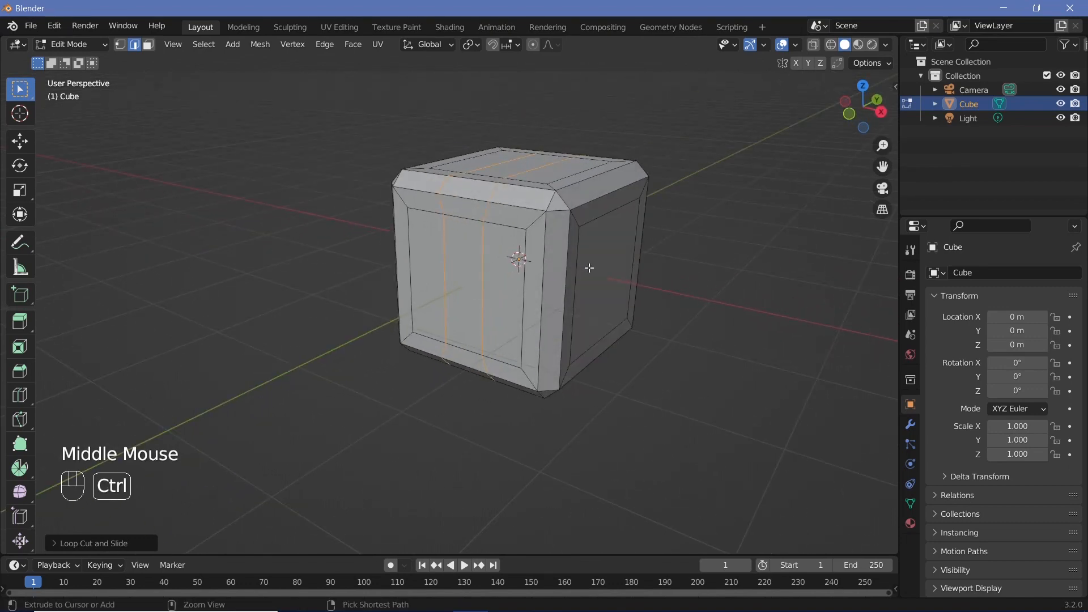
pyautogui.hotkey('ctrl', 'r')
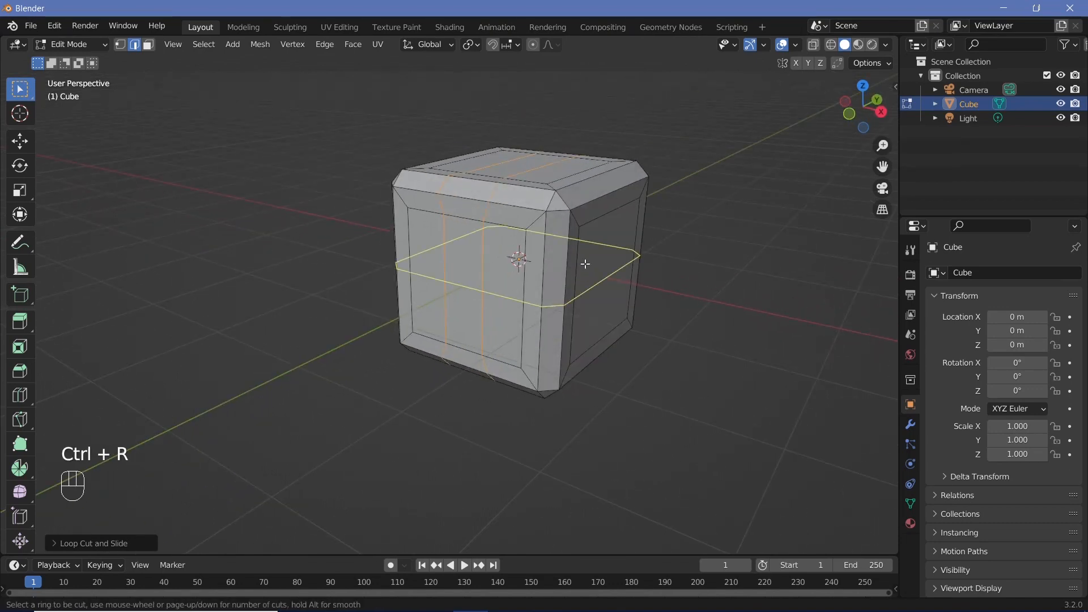
pyautogui.scroll(1, 585, 264)
pyautogui.click(602, 255)
pyautogui.press('Return')
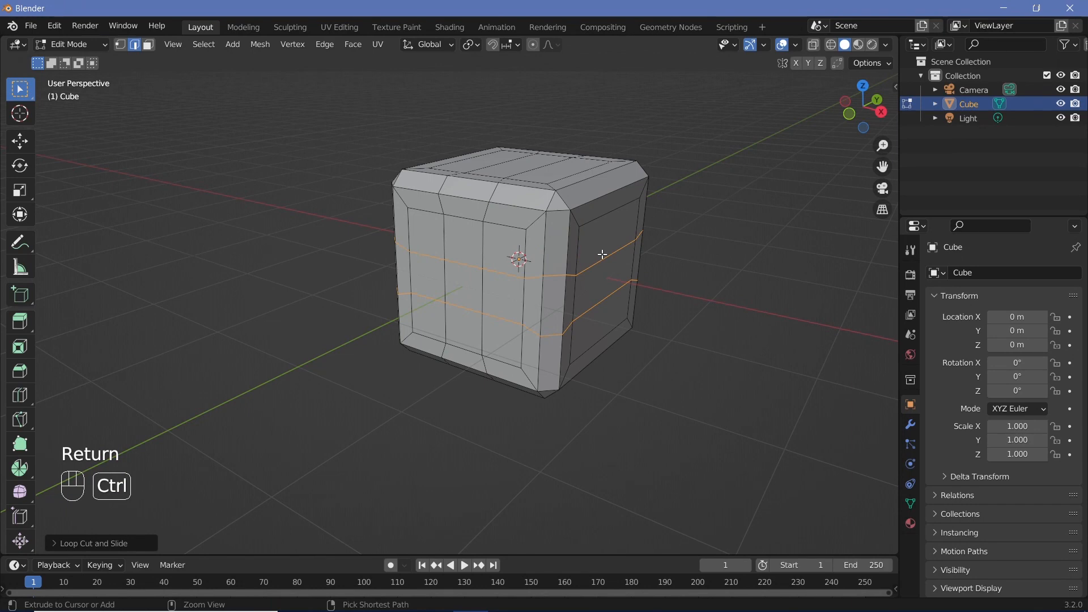
# Add two evenly spaced vertical loop cuts across the cube's top and +X side.
pyautogui.hotkey('ctrl', 'r')
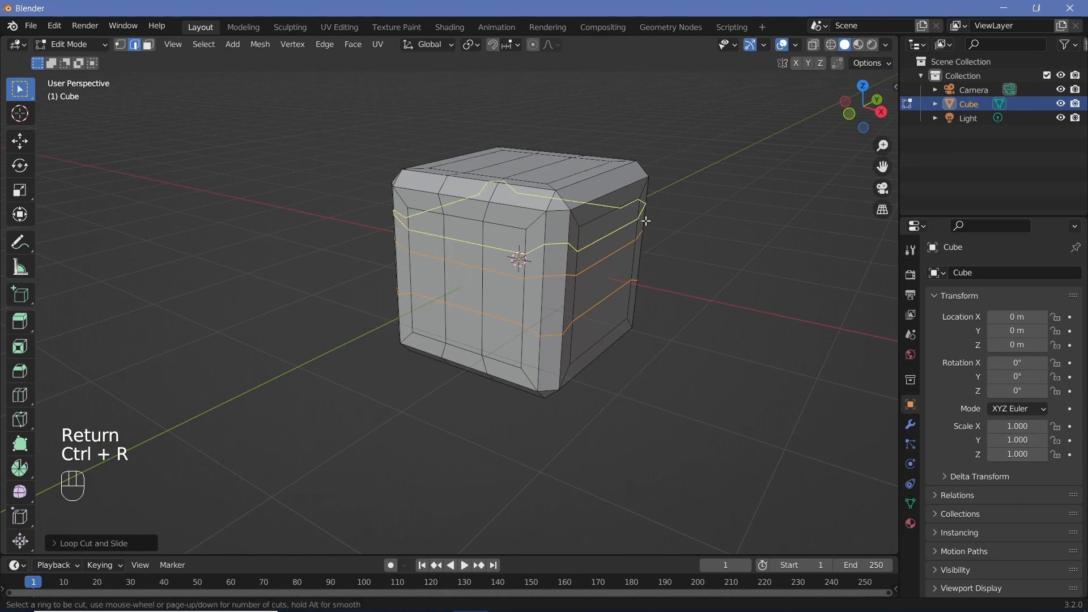
pyautogui.click(606, 247)
pyautogui.press('Return')
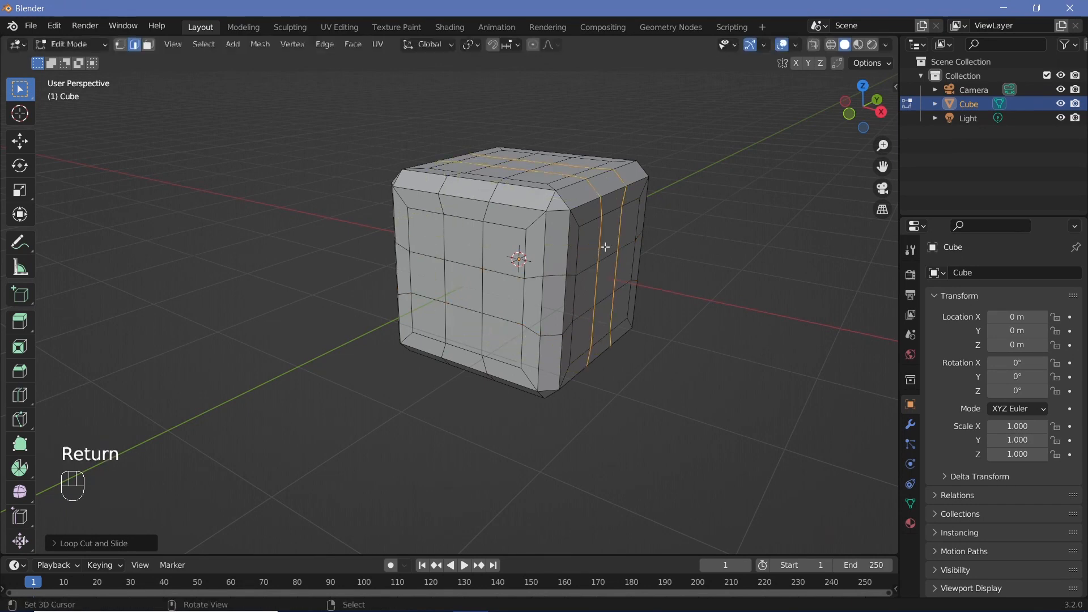
# Switch to face selection and select the lower-right inner grid face on the cube's -Y side.
pyautogui.rightClick(436, 243)
pyautogui.rightClick(457, 253)
pyautogui.click(149, 46)
pyautogui.rightClick(420, 238)
pyautogui.rightClick(460, 241)
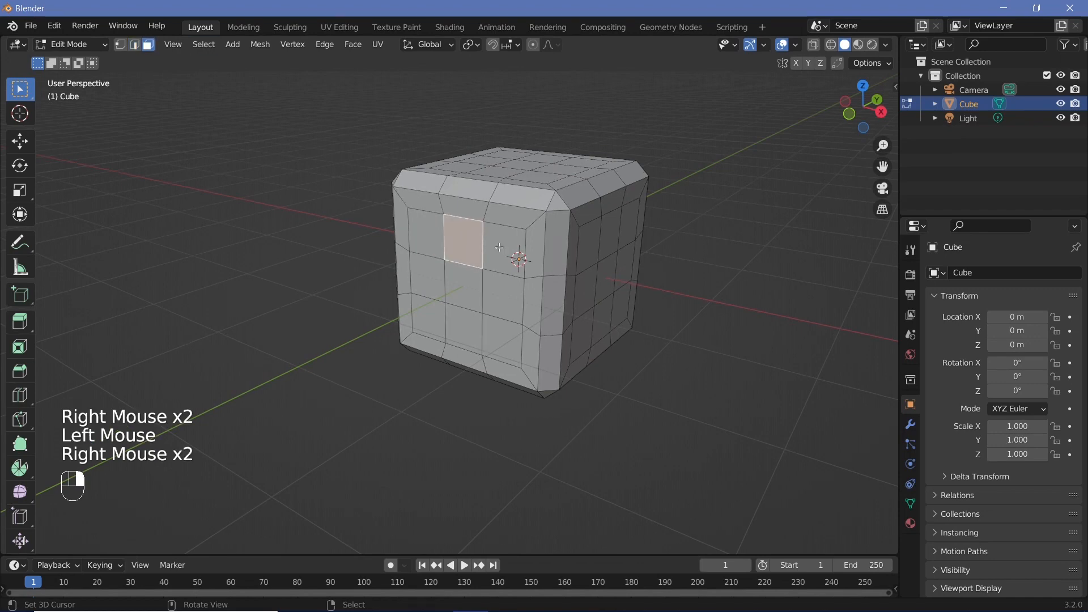
pyautogui.rightClick(505, 248)
pyautogui.rightClick(502, 340)
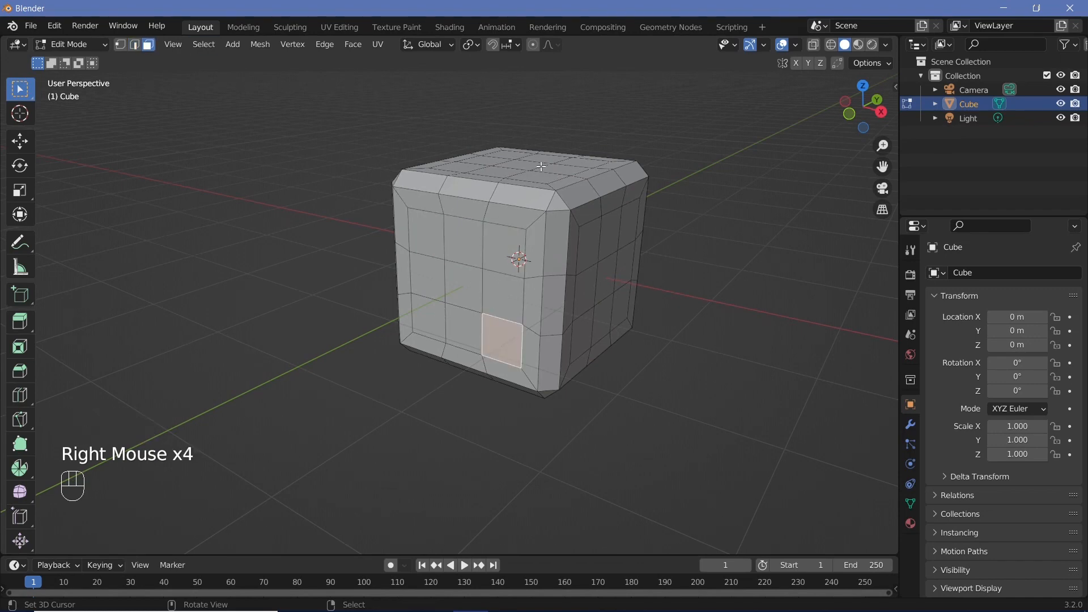
# Circle-select the nine inner grid faces on each of the cube's -Y, -X and top sides.
pyautogui.moveTo(475, 216); pyautogui.dragTo(536, 273, button='middle')
pyautogui.keyDown('shift'); pyautogui.moveTo(504, 164); pyautogui.dragTo(429, 291, button='middle'); pyautogui.keyUp('shift')
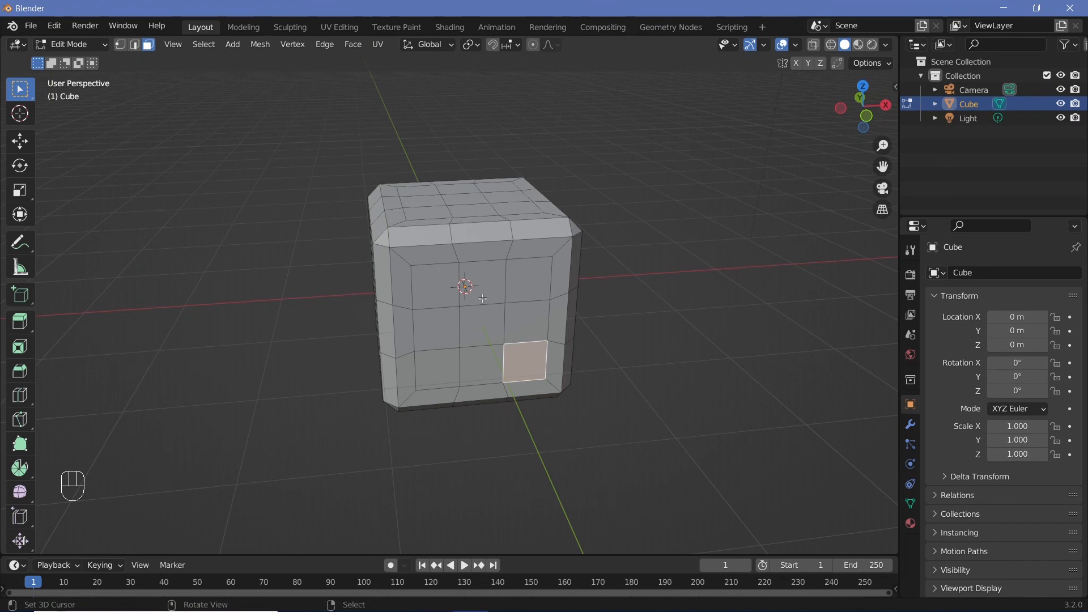
pyautogui.press('c')
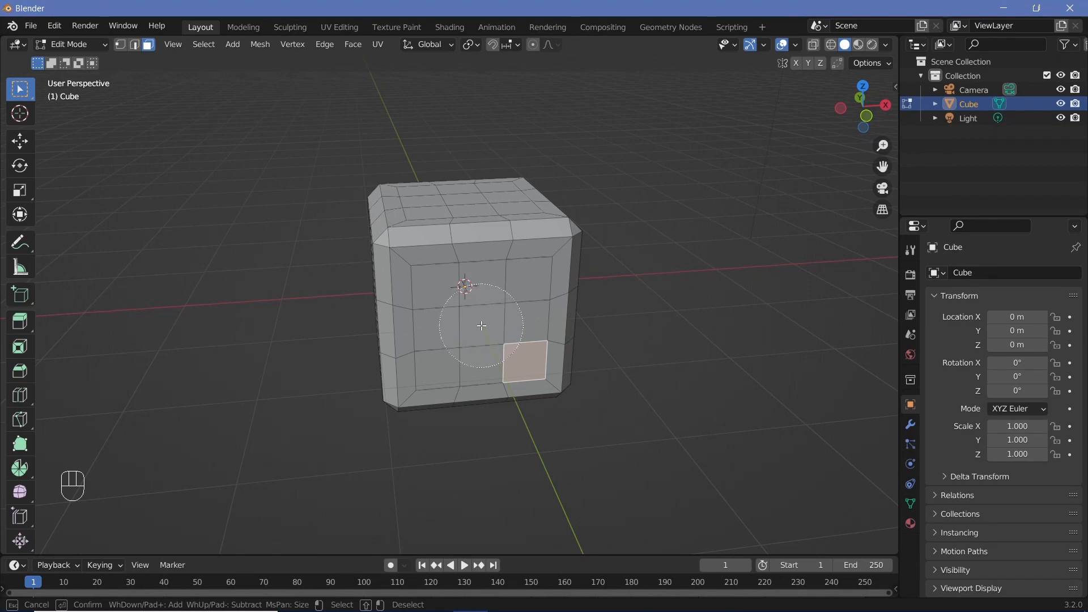
pyautogui.click(482, 326)
pyautogui.rightClick(482, 326)
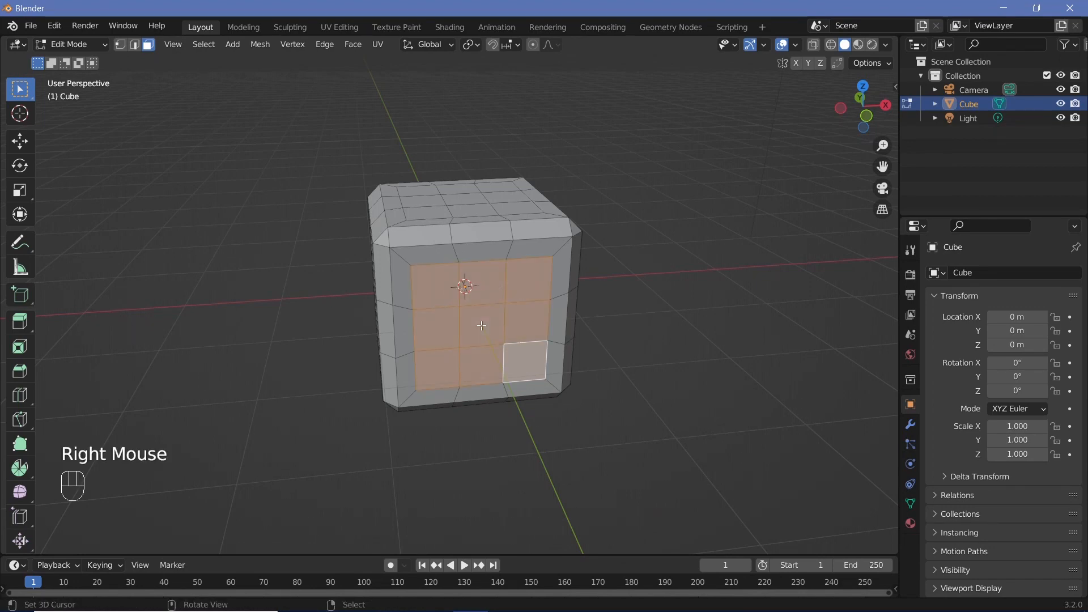
pyautogui.moveTo(391, 329); pyautogui.dragTo(346, 342, button='middle')
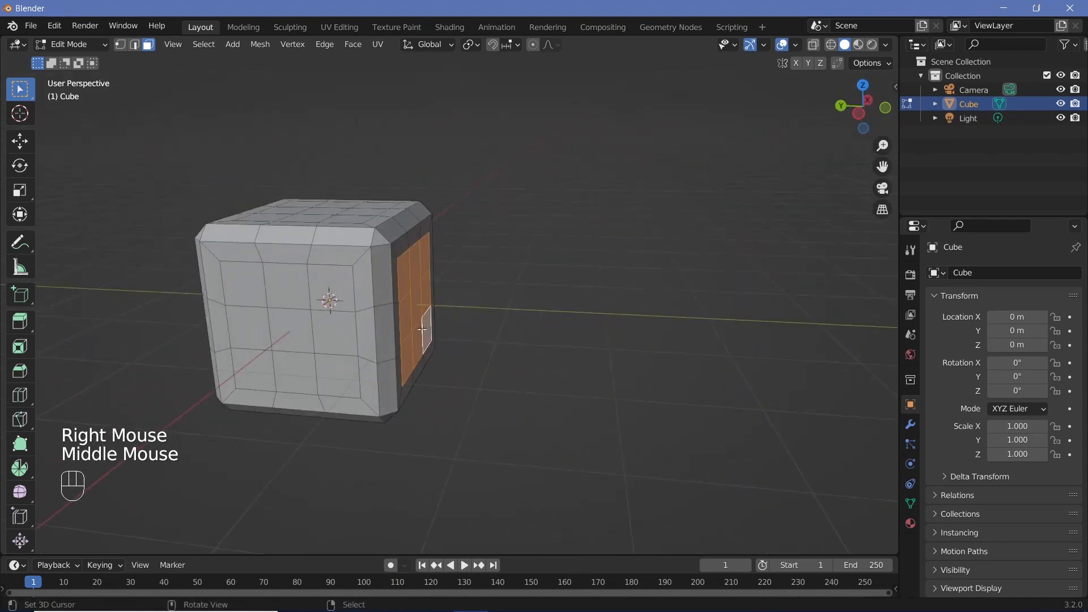
pyautogui.press('c')
pyautogui.click(290, 331)
pyautogui.rightClick(295, 328)
pyautogui.keyDown('shift'); pyautogui.moveTo(387, 303); pyautogui.dragTo(448, 403, button='middle'); pyautogui.keyUp('shift')
pyautogui.press('c')
pyautogui.click(362, 301)
pyautogui.rightClick(357, 303)
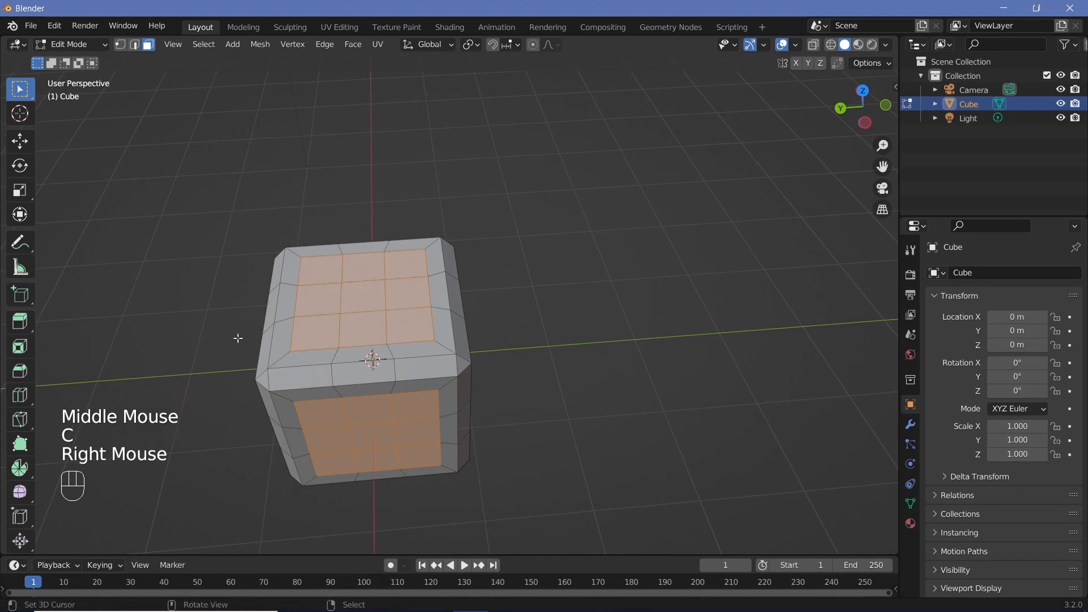
# Add the nine inner grid faces on each of the cube's remaining three sides to the selection with circle select.
pyautogui.keyDown('shift'); pyautogui.moveTo(238, 338); pyautogui.dragTo(519, 284, button='middle'); pyautogui.keyUp('shift')
pyautogui.press('c')
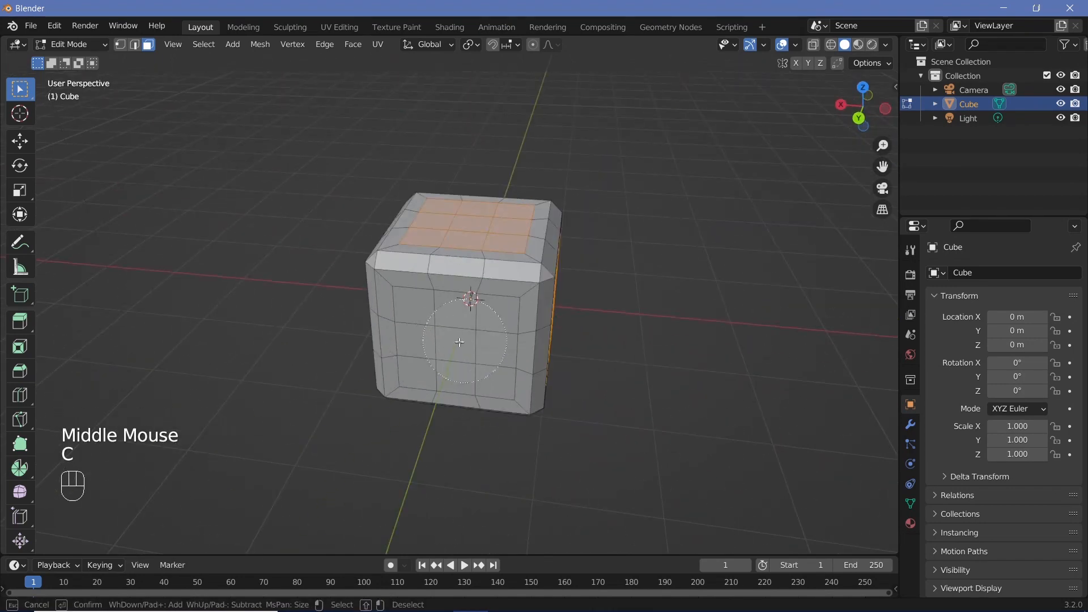
pyautogui.click(456, 343)
pyautogui.rightClick(396, 340)
pyautogui.moveTo(396, 340)
pyautogui.mouseDown(button='middle')
pyautogui.moveTo(552, 316)
pyautogui.moveTo(483, 338)
pyautogui.moveTo(397, 343)
pyautogui.moveTo(442, 266)
pyautogui.mouseUp(button='middle')
pyautogui.press('c')
pyautogui.click(402, 334)
pyautogui.rightClick(402, 334)
pyautogui.moveTo(442, 266)
pyautogui.keyDown('shift'); pyautogui.mouseDown(button='middle')
pyautogui.moveTo(479, 319)
pyautogui.moveTo(442, 334)
pyautogui.mouseUp(button='middle'); pyautogui.keyUp('shift')
pyautogui.press('x')
pyautogui.press('c')
pyautogui.click(450, 340)
pyautogui.rightClick(449, 340)
# Inset all selected grid faces individually by about 0.106 m.
pyautogui.moveTo(442, 335); pyautogui.dragTo(544, 315, button='middle')
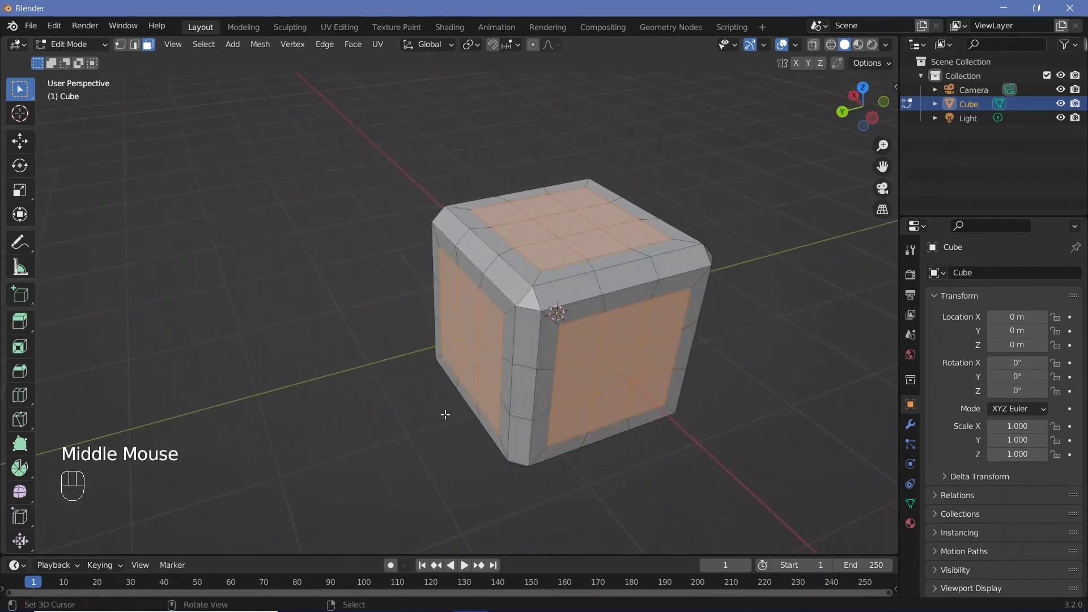
pyautogui.moveTo(445, 413); pyautogui.dragTo(613, 378, button='middle')
pyautogui.press('i')
pyautogui.press('i')
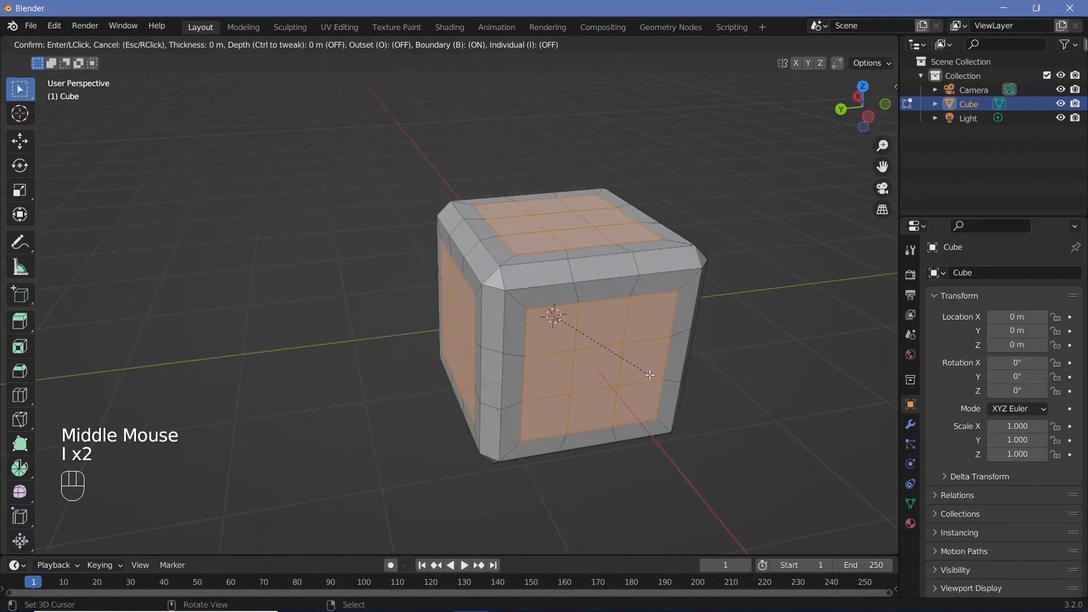
pyautogui.press('i')
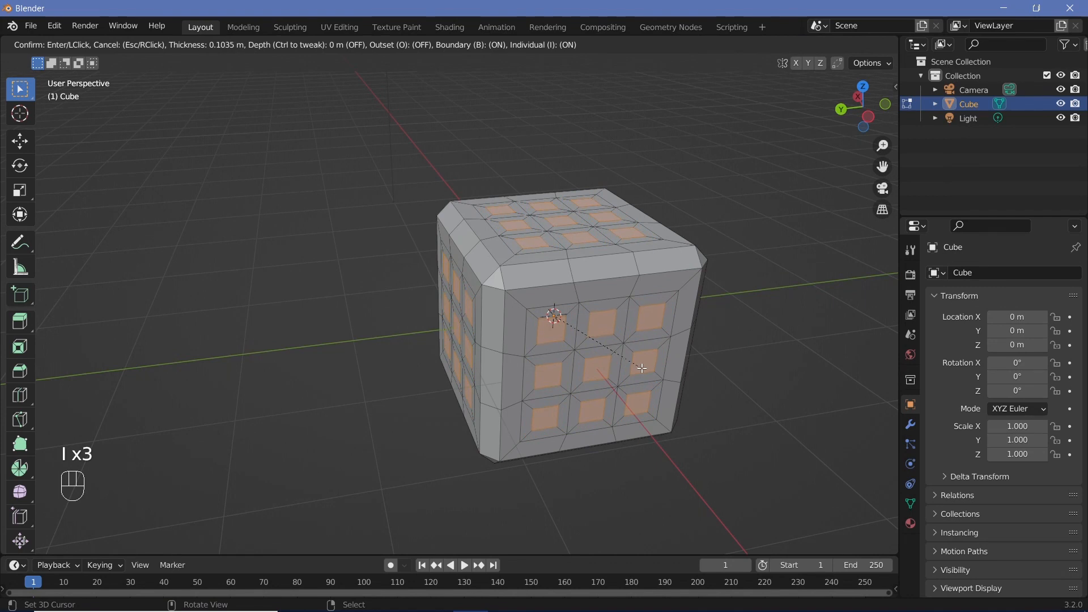
pyautogui.press('i')
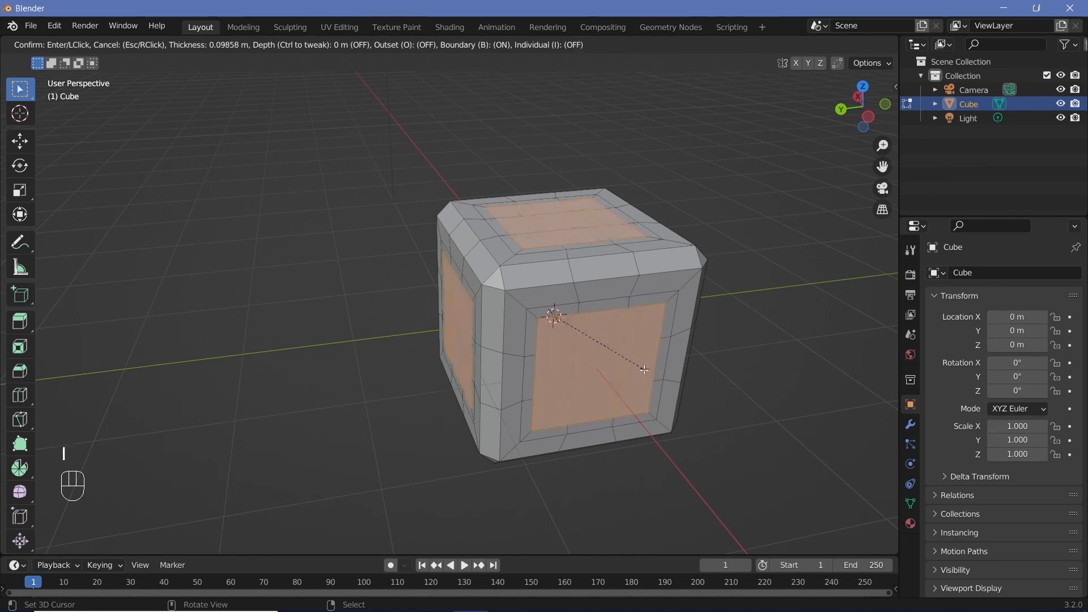
pyautogui.press('i')
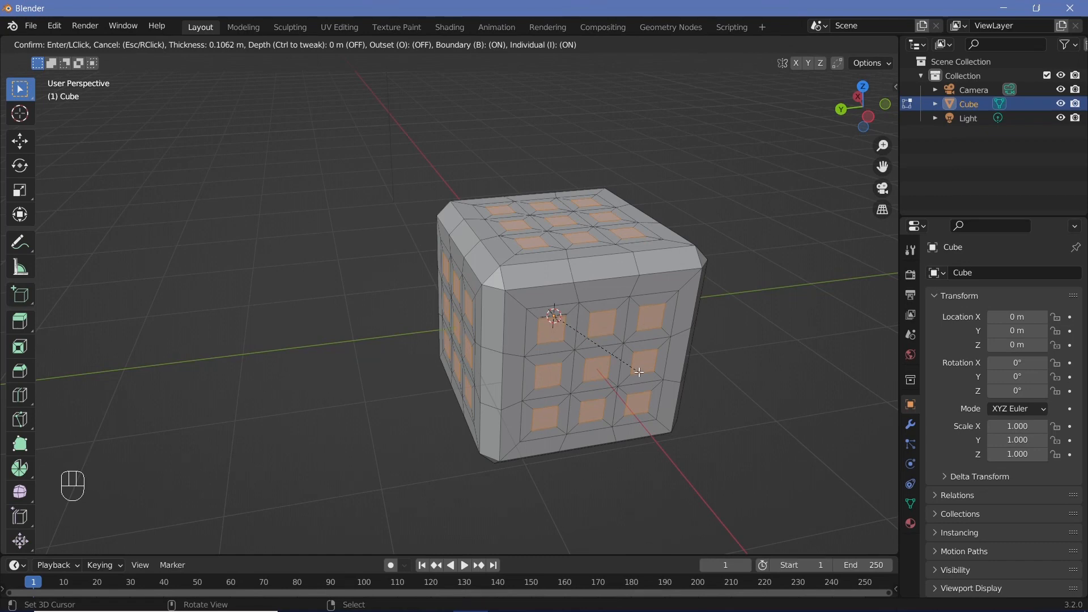
pyautogui.click(639, 372)
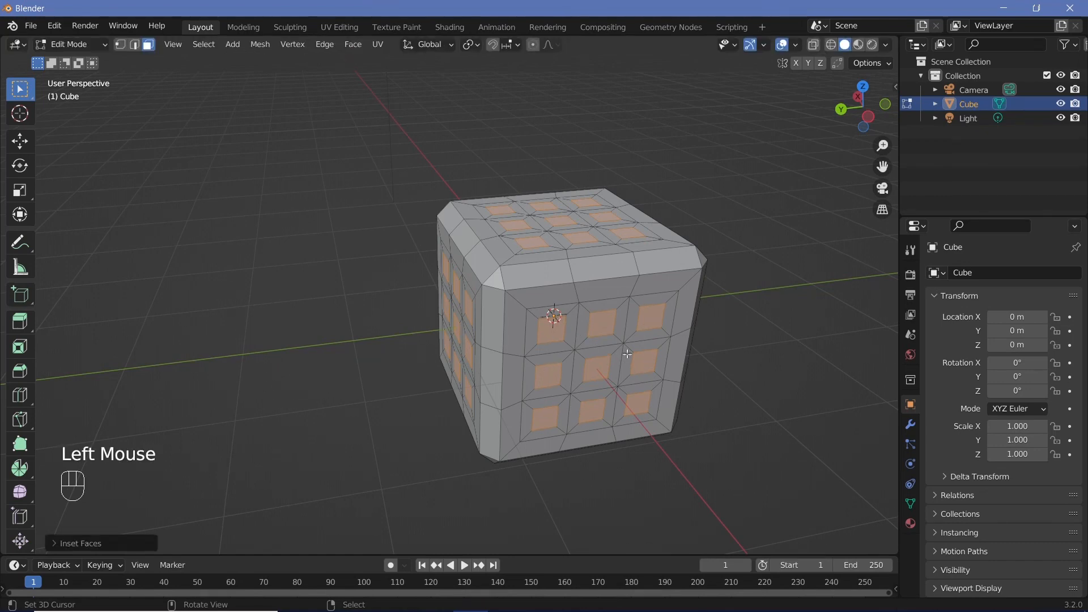
# Extrude the centre inset face on the cube's top inward by -0.1 m for the one-dot side.
pyautogui.rightClick(563, 221)
pyautogui.moveTo(642, 254); pyautogui.dragTo(631, 269, button='middle')
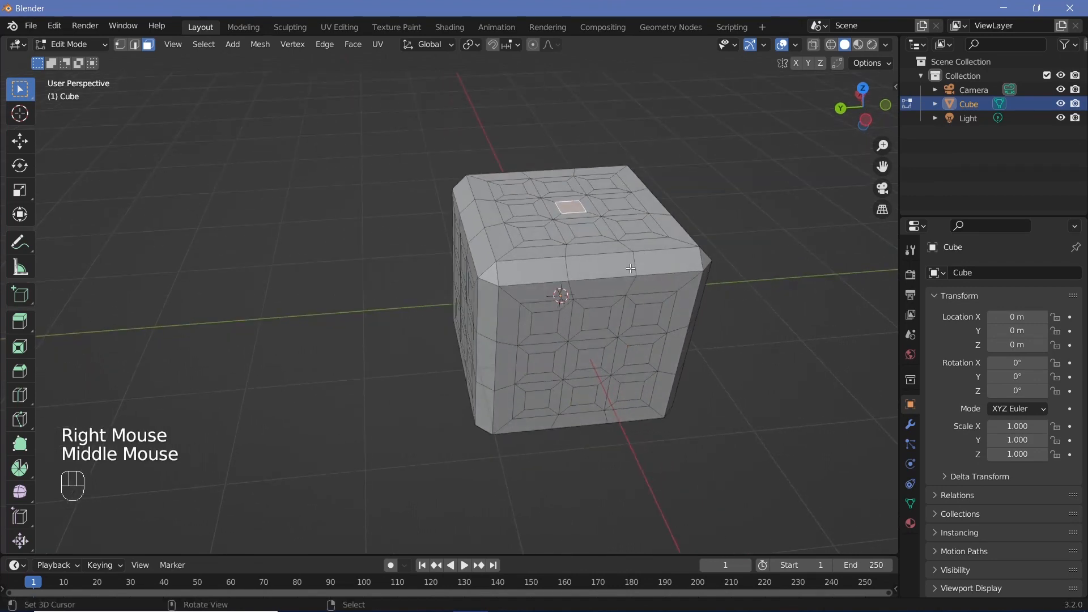
pyautogui.moveTo(585, 211); pyautogui.dragTo(635, 216, button='middle')
pyautogui.write('e')
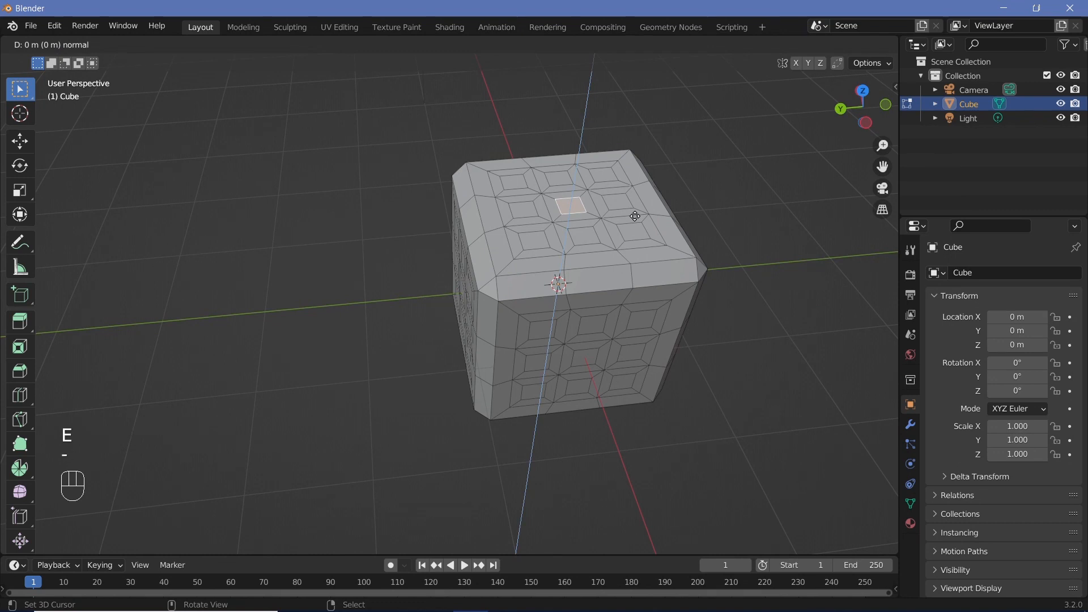
pyautogui.write('-0.1')
pyautogui.press('Return')
# Extrude two diagonally opposite corner inset faces on the cube's -X side inward by -0.1 m.
pyautogui.rightClick(546, 316)
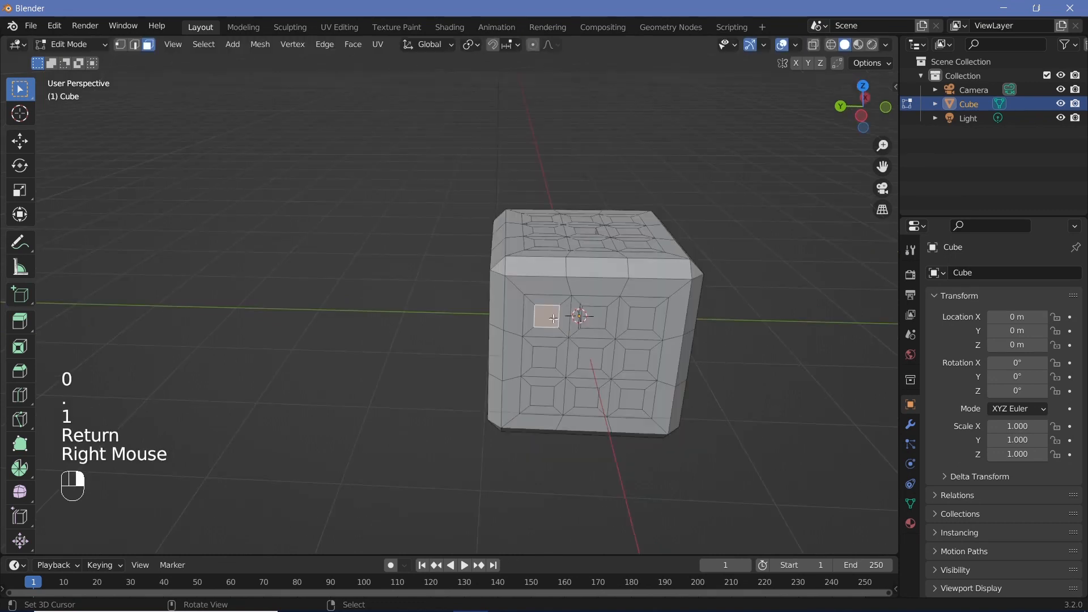
pyautogui.keyDown('shift'); pyautogui.rightClick(630, 401); pyautogui.keyUp('shift')
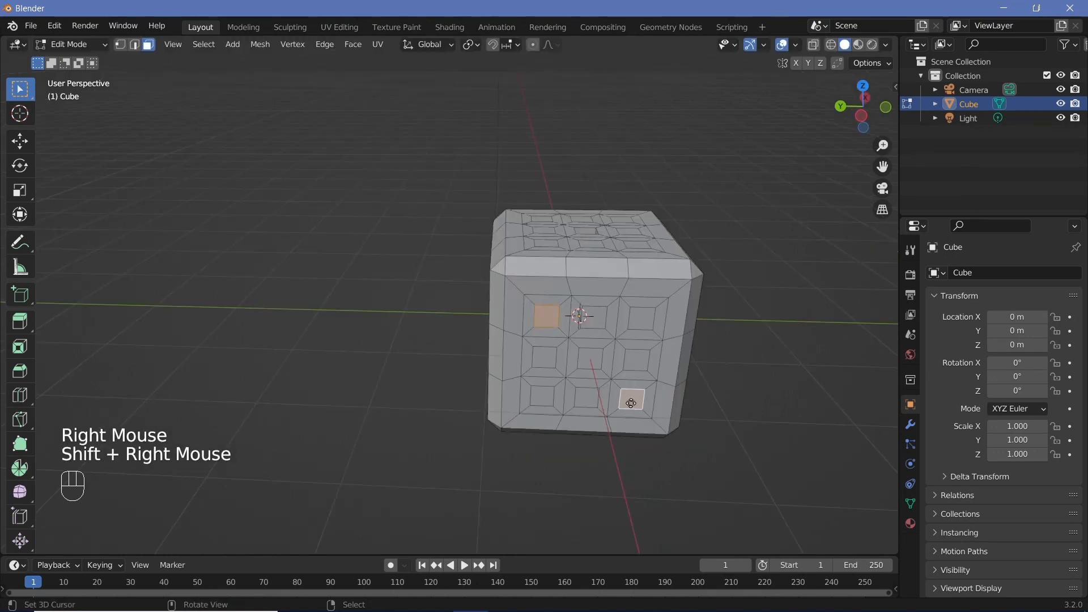
pyautogui.write('e-0.1')
pyautogui.press('Return')
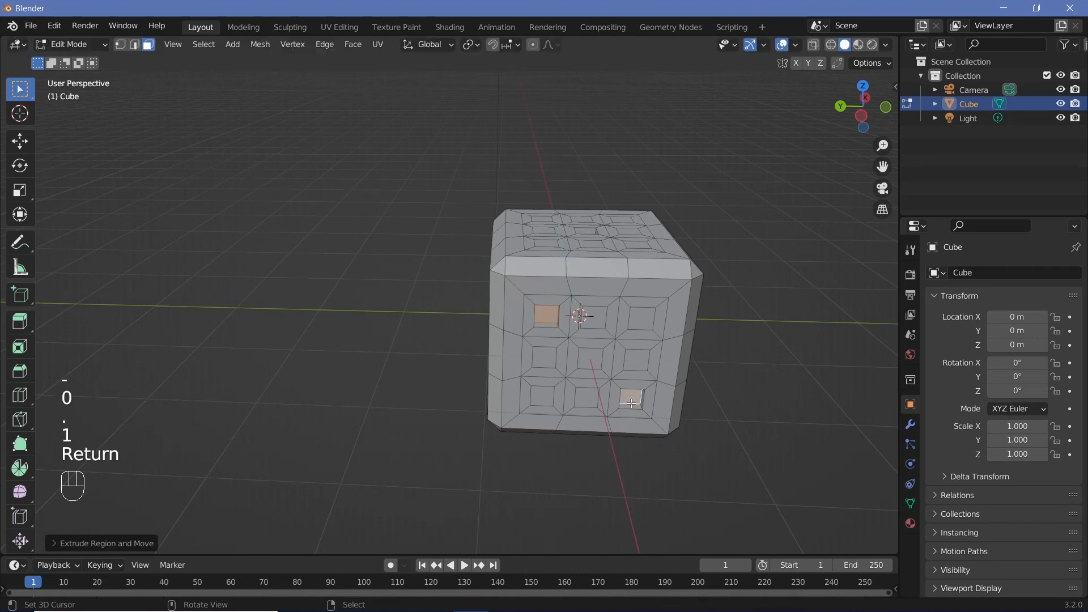
# Extrude the three diagonal inset faces on the cube's -Y side, lower left to upper right, inward by -0.1 m.
pyautogui.moveTo(631, 403); pyautogui.dragTo(380, 374, button='middle')
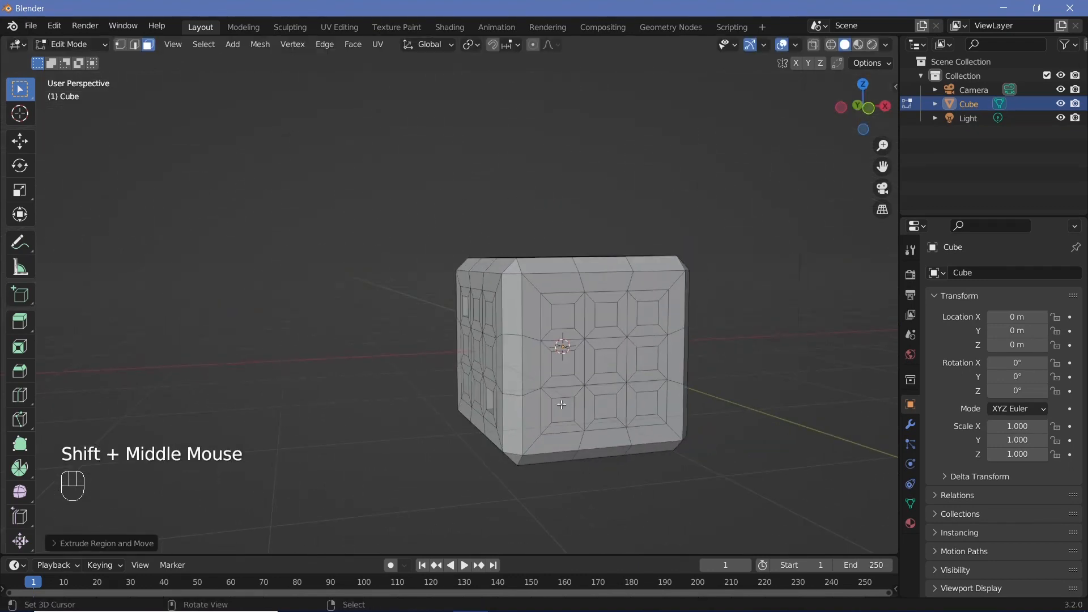
pyautogui.rightClick(561, 407)
pyautogui.keyDown('shift'); pyautogui.rightClick(603, 365); pyautogui.keyUp('shift')
pyautogui.keyDown('shift'); pyautogui.rightClick(648, 315); pyautogui.keyUp('shift')
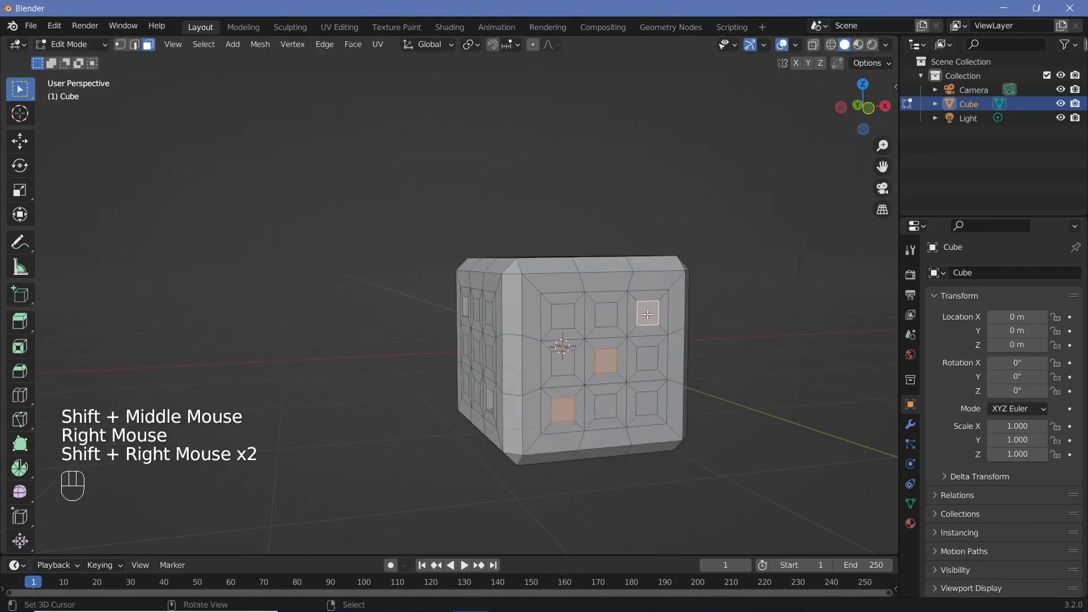
pyautogui.write('e-0.1')
pyautogui.press('Return')
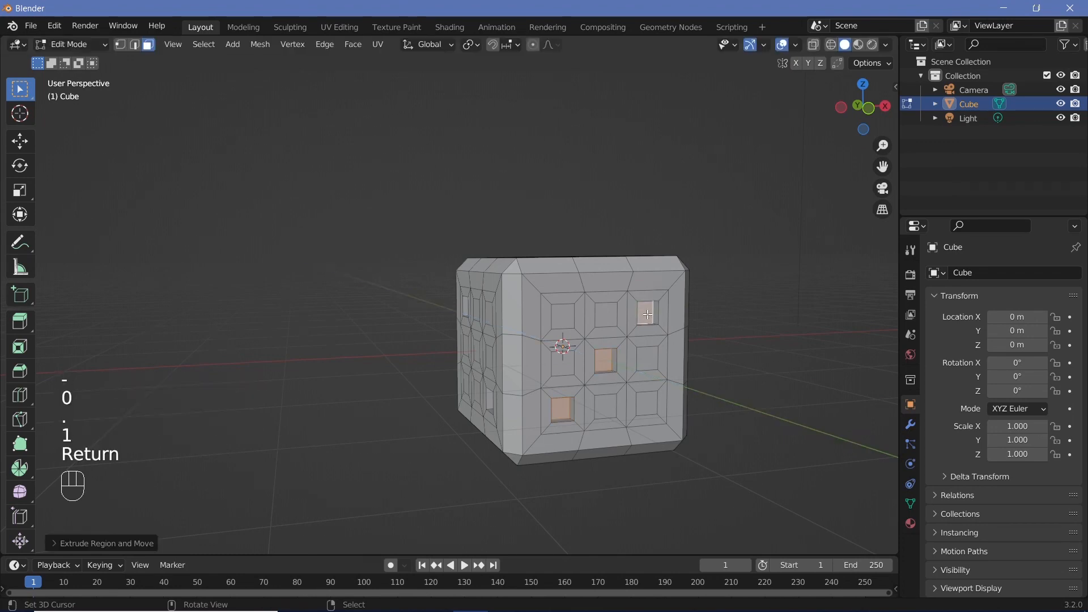
# Extrude the four corner inset faces on the cube's +X side inward by -0.1 m.
pyautogui.moveTo(647, 315); pyautogui.dragTo(544, 309, button='middle')
pyautogui.rightClick(639, 294)
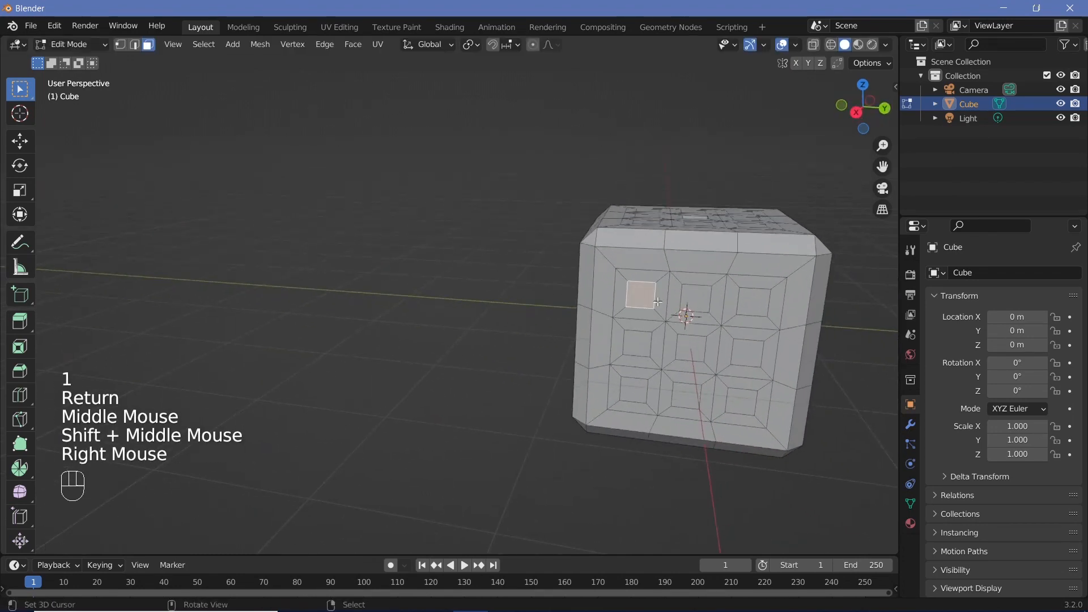
pyautogui.keyDown('shift'); pyautogui.rightClick(748, 302); pyautogui.keyUp('shift')
pyautogui.keyDown('shift'); pyautogui.rightClick(741, 400); pyautogui.keyUp('shift')
pyautogui.keyDown('shift'); pyautogui.rightClick(634, 390); pyautogui.keyUp('shift')
pyautogui.write('e')
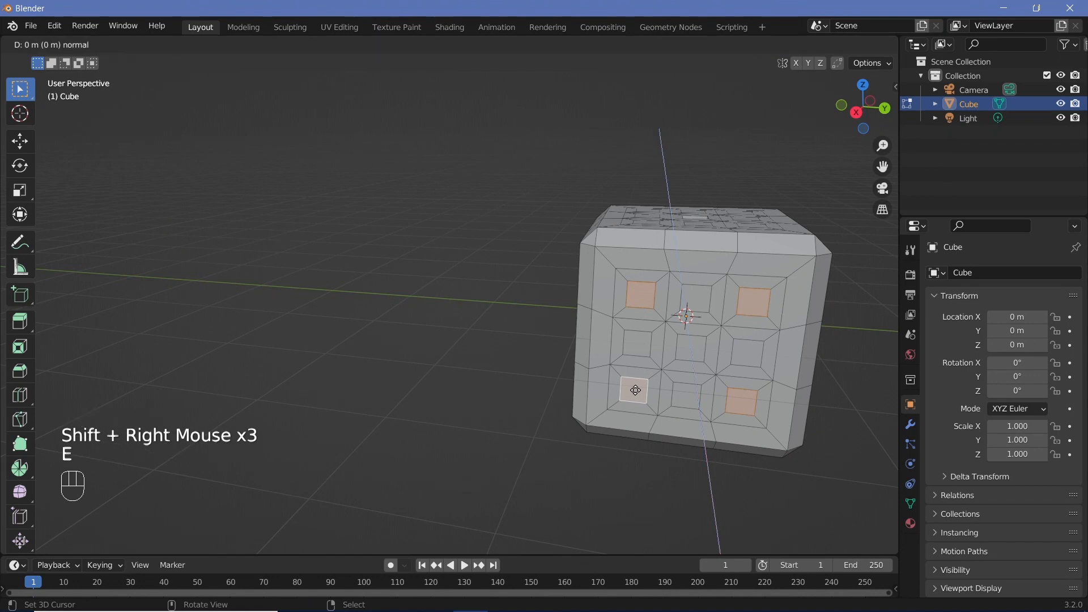
pyautogui.write('-0.1')
pyautogui.press('Return')
# Extrude the four corner inset faces and the centre one on the cube's +Y side inward by -0.1 m.
pyautogui.moveTo(674, 385); pyautogui.dragTo(589, 340, button='middle')
pyautogui.rightClick(581, 255)
pyautogui.keyDown('shift'); pyautogui.rightClick(643, 318); pyautogui.keyUp('shift')
pyautogui.keyDown('shift'); pyautogui.rightClick(703, 379); pyautogui.keyUp('shift')
pyautogui.keyDown('shift'); pyautogui.rightClick(708, 254); pyautogui.keyUp('shift')
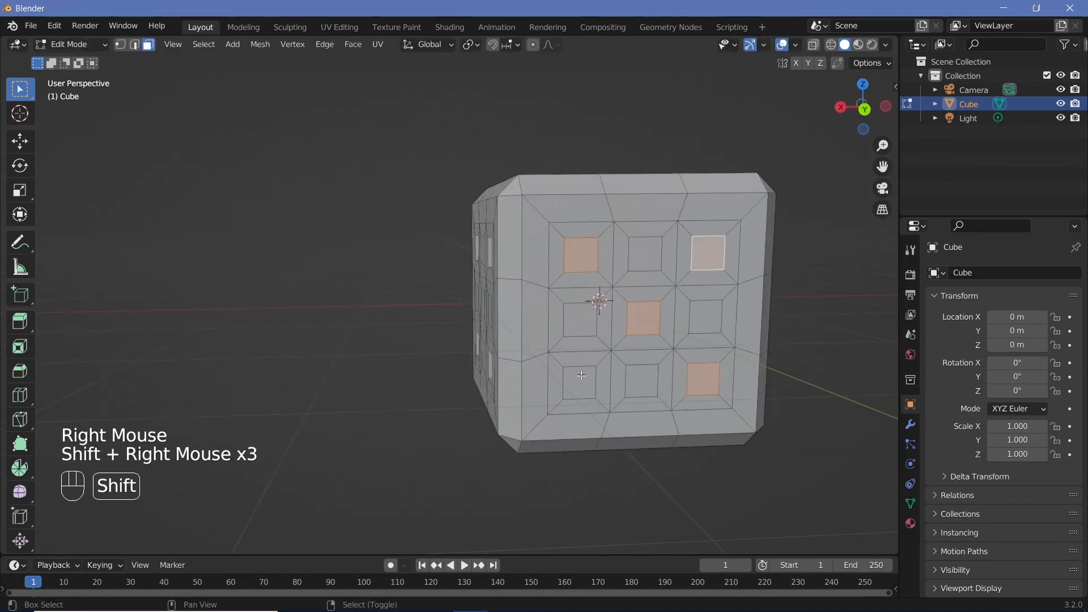
pyautogui.keyDown('shift'); pyautogui.rightClick(578, 382); pyautogui.keyUp('shift')
pyautogui.write('e-0.1')
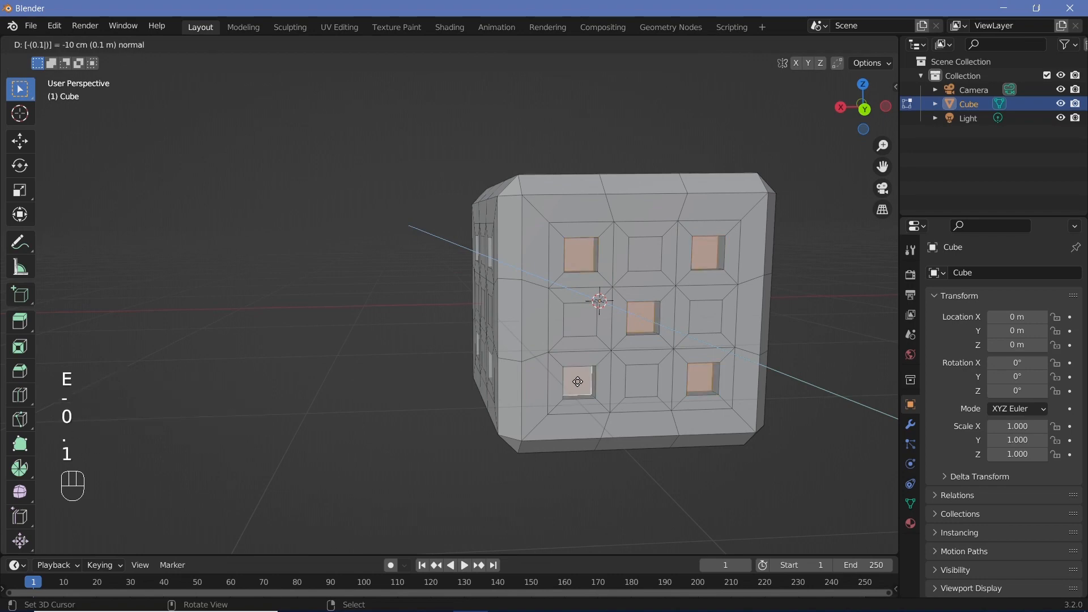
pyautogui.press('Return')
# Extrude the two outer columns of three inset faces on the cube's underside inward by -0.1 m.
pyautogui.moveTo(579, 403); pyautogui.dragTo(505, 241, button='middle')
pyautogui.keyDown('shift'); pyautogui.rightClick(505, 241); pyautogui.keyUp('shift')
pyautogui.keyDown('shift'); pyautogui.rightClick(501, 302); pyautogui.keyUp('shift')
pyautogui.keyDown('shift'); pyautogui.rightClick(502, 357); pyautogui.keyUp('shift')
pyautogui.keyDown('shift'); pyautogui.rightClick(625, 236); pyautogui.keyUp('shift')
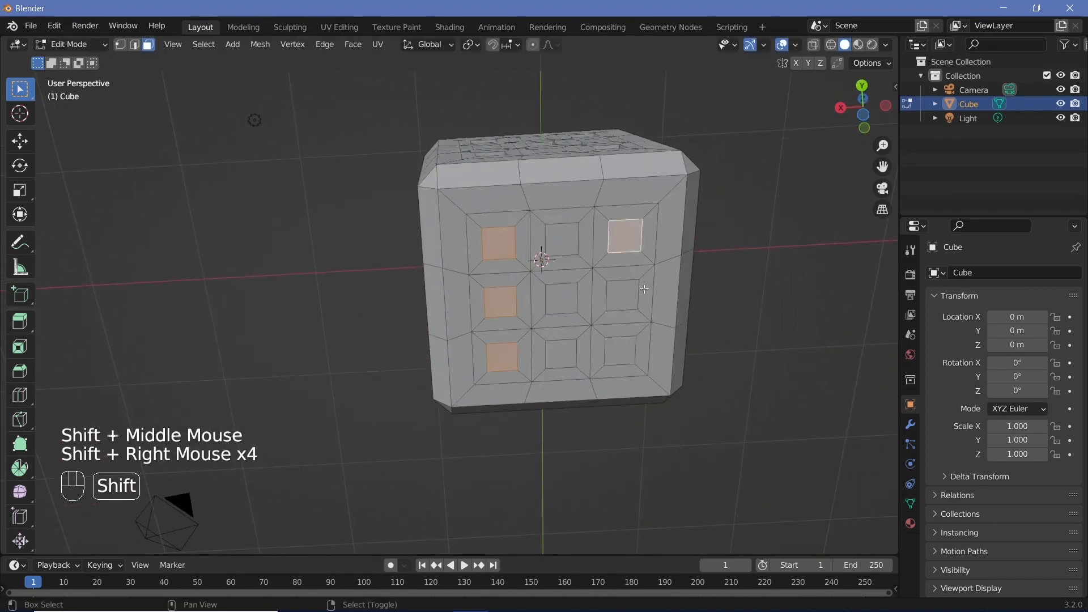
pyautogui.keyDown('shift'); pyautogui.rightClick(623, 295); pyautogui.keyUp('shift')
pyautogui.keyDown('shift'); pyautogui.rightClick(618, 355); pyautogui.keyUp('shift')
pyautogui.write('e-0.1')
pyautogui.press('Return')
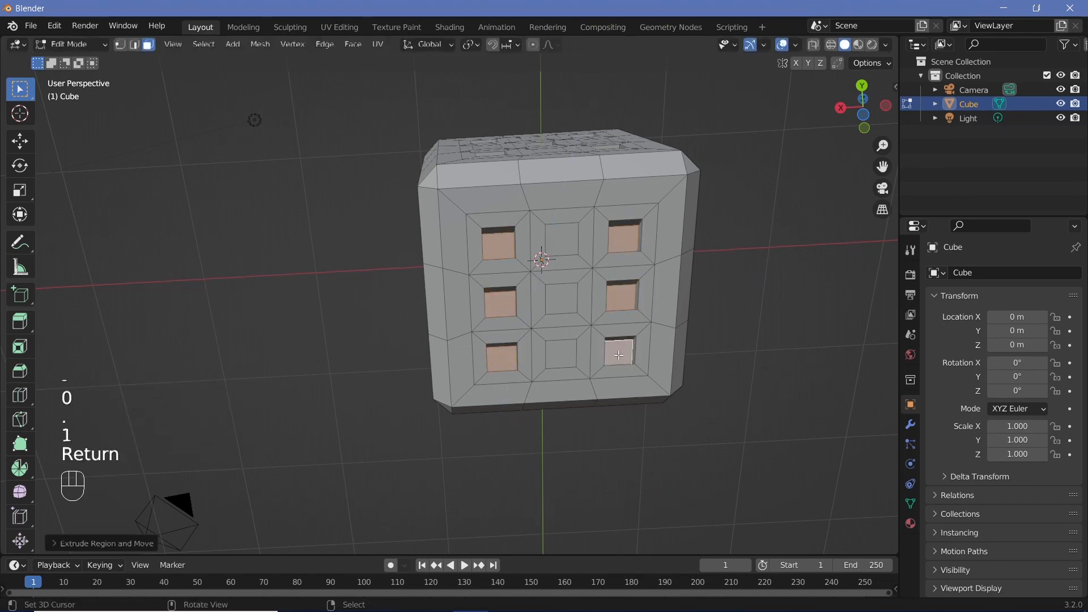
# Add the five recessed dot faces on the cube's +Y side to the selection of dot faces.
pyautogui.moveTo(618, 355); pyautogui.dragTo(561, 318, button='middle')
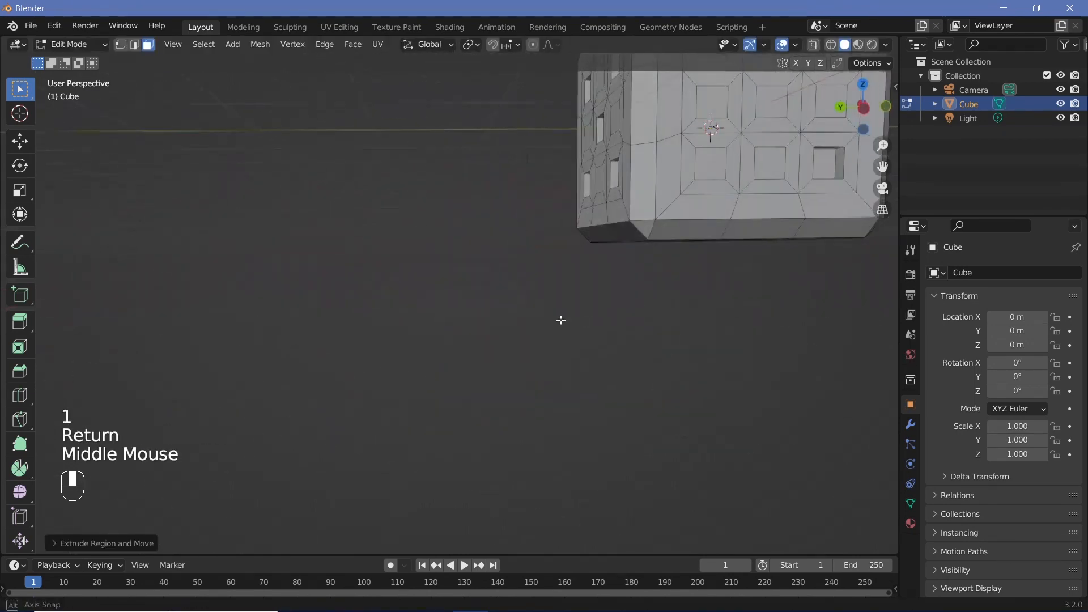
pyautogui.keyDown('shift'); pyautogui.moveTo(627, 299); pyautogui.dragTo(332, 277, button='middle'); pyautogui.keyUp('shift')
pyautogui.scroll(-2, 447, 339)
pyautogui.scroll(3, 447, 339)
pyautogui.scroll(1, 450, 339)
pyautogui.scroll(-2, 352, 301)
pyautogui.scroll(1, 331, 277)
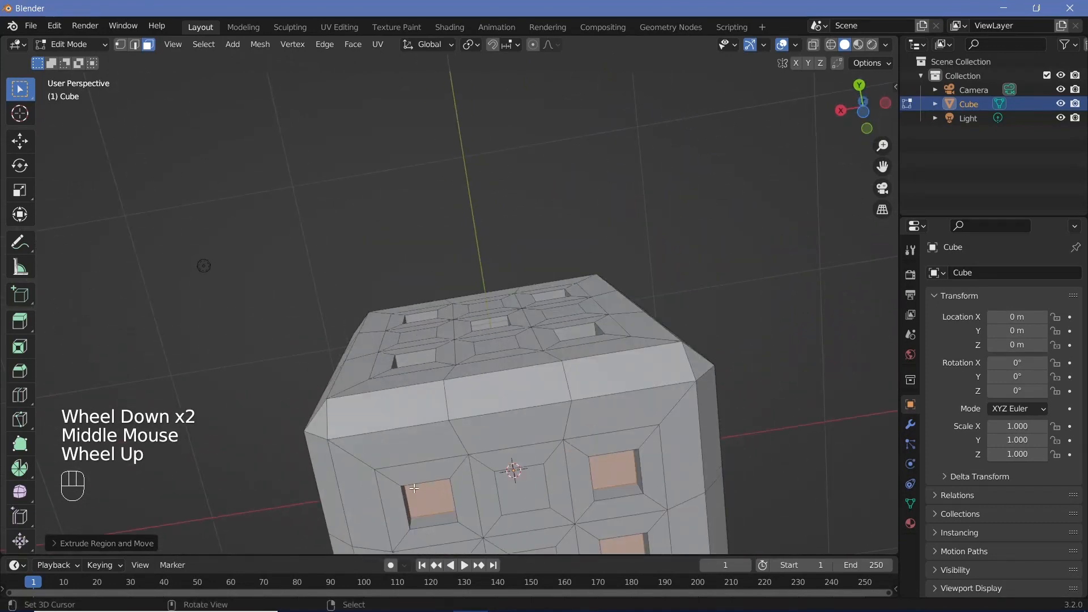
pyautogui.keyDown('shift'); pyautogui.moveTo(465, 392); pyautogui.dragTo(521, 401, button='middle'); pyautogui.keyUp('shift')
pyautogui.moveTo(524, 291); pyautogui.dragTo(539, 398, button='middle')
pyautogui.keyDown('shift'); pyautogui.rightClick(460, 298); pyautogui.keyUp('shift')
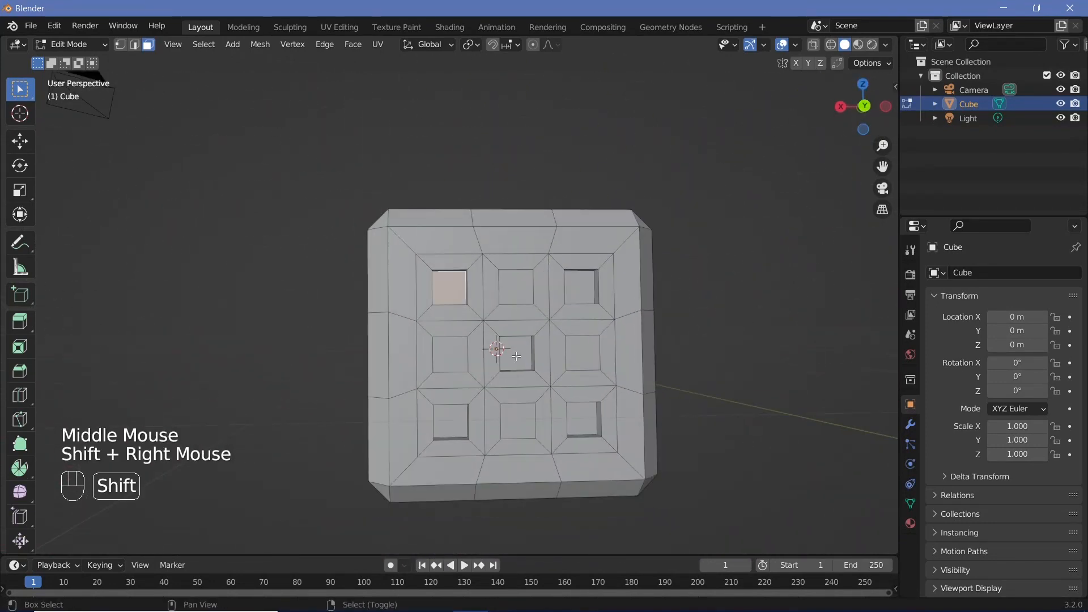
pyautogui.keyDown('shift'); pyautogui.rightClick(516, 356); pyautogui.keyUp('shift')
pyautogui.keyDown('shift'); pyautogui.rightClick(450, 422); pyautogui.keyUp('shift')
pyautogui.keyDown('shift'); pyautogui.rightClick(580, 287); pyautogui.keyUp('shift')
pyautogui.keyDown('shift'); pyautogui.rightClick(582, 421); pyautogui.keyUp('shift')
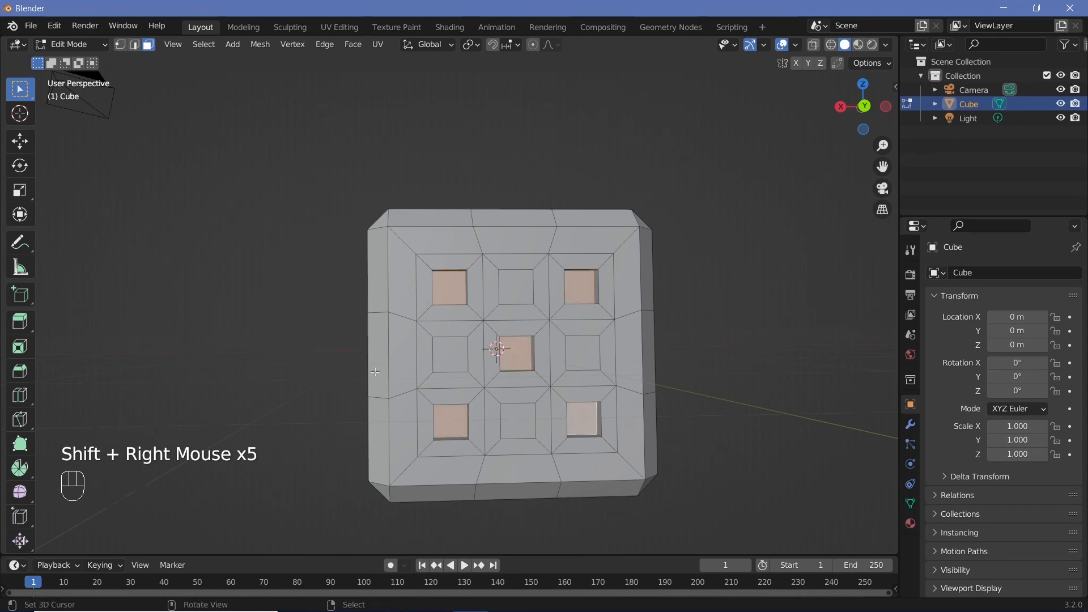
# Add the recessed centre dot face on the cube's top to the selection of dot faces.
pyautogui.moveTo(582, 420)
pyautogui.mouseDown(button='middle')
pyautogui.moveTo(532, 374)
pyautogui.moveTo(159, 267)
pyautogui.moveTo(496, 217)
pyautogui.moveTo(513, 180)
pyautogui.moveTo(563, 418)
pyautogui.mouseUp(button='middle')
pyautogui.moveTo(546, 218); pyautogui.dragTo(575, 329, button='middle')
pyautogui.keyDown('shift'); pyautogui.moveTo(488, 179); pyautogui.dragTo(567, 336, button='middle'); pyautogui.keyUp('shift')
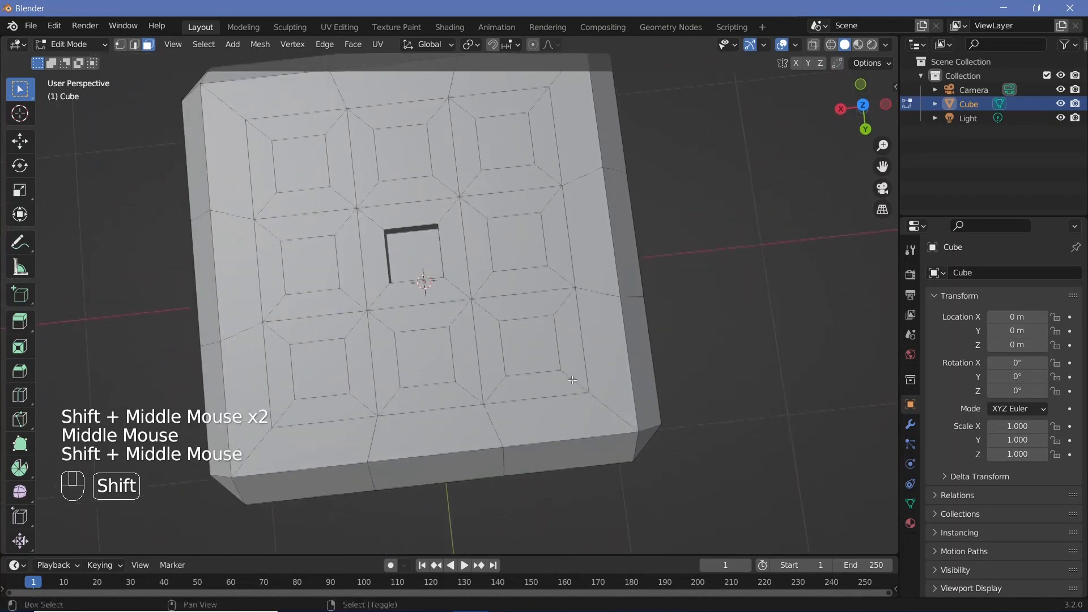
pyautogui.keyDown('shift'); pyautogui.rightClick(418, 257); pyautogui.keyUp('shift')
pyautogui.keyDown('shift'); pyautogui.moveTo(511, 391); pyautogui.dragTo(488, 346, button='middle'); pyautogui.keyUp('shift')
pyautogui.moveTo(487, 346); pyautogui.dragTo(456, 260, button='middle')
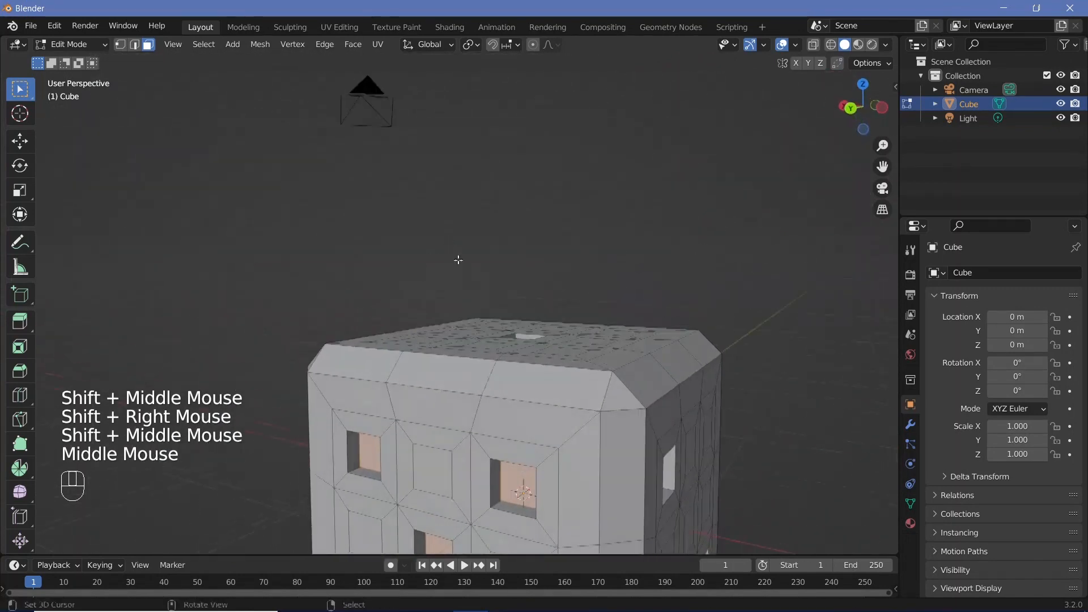
pyautogui.scroll(-2, 457, 260)
pyautogui.keyDown('shift'); pyautogui.moveTo(527, 377); pyautogui.dragTo(502, 388, button='middle'); pyautogui.keyUp('shift')
# Add a second material slot with a new material and assign it to the selected dot faces.
pyautogui.click(911, 523)
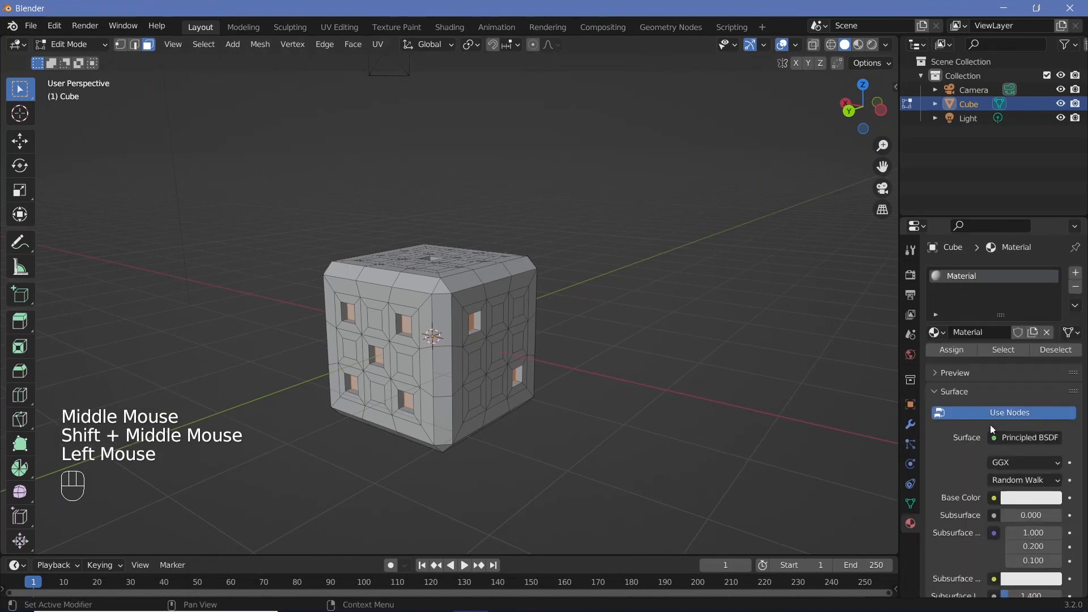
pyautogui.click(1076, 273)
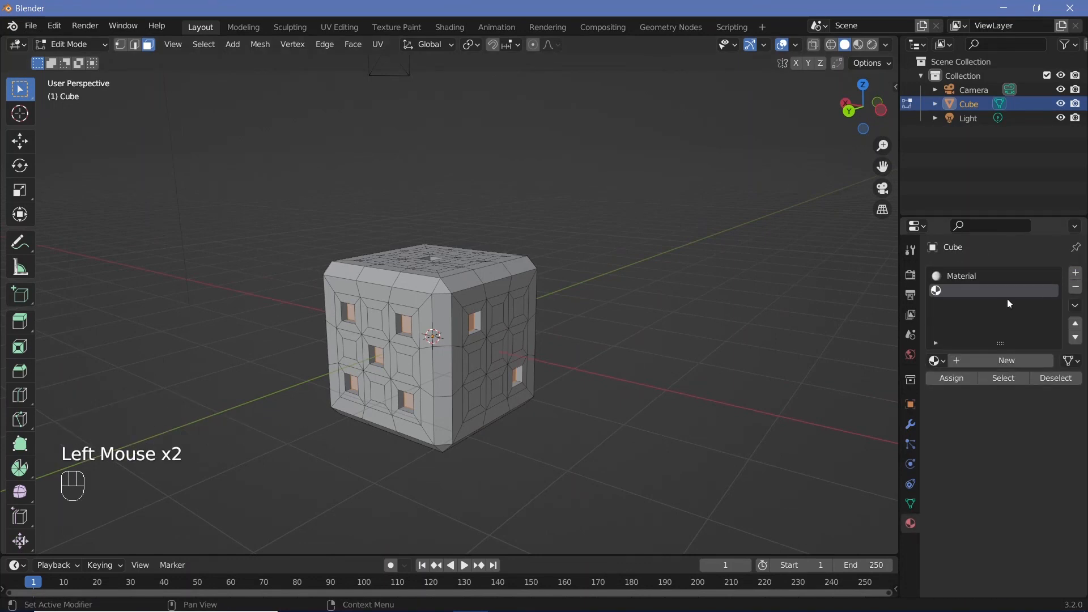
pyautogui.click(999, 364)
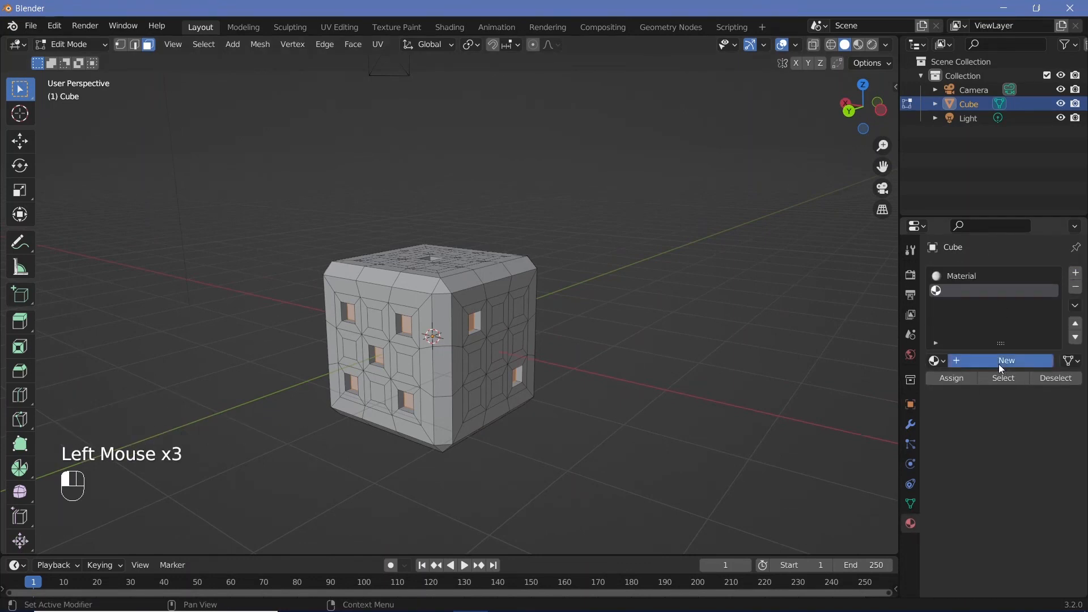
pyautogui.click(953, 380)
# Grow the selection to include the side walls of the dots and assign the new material to them.
pyautogui.scroll(3, 360, 361)
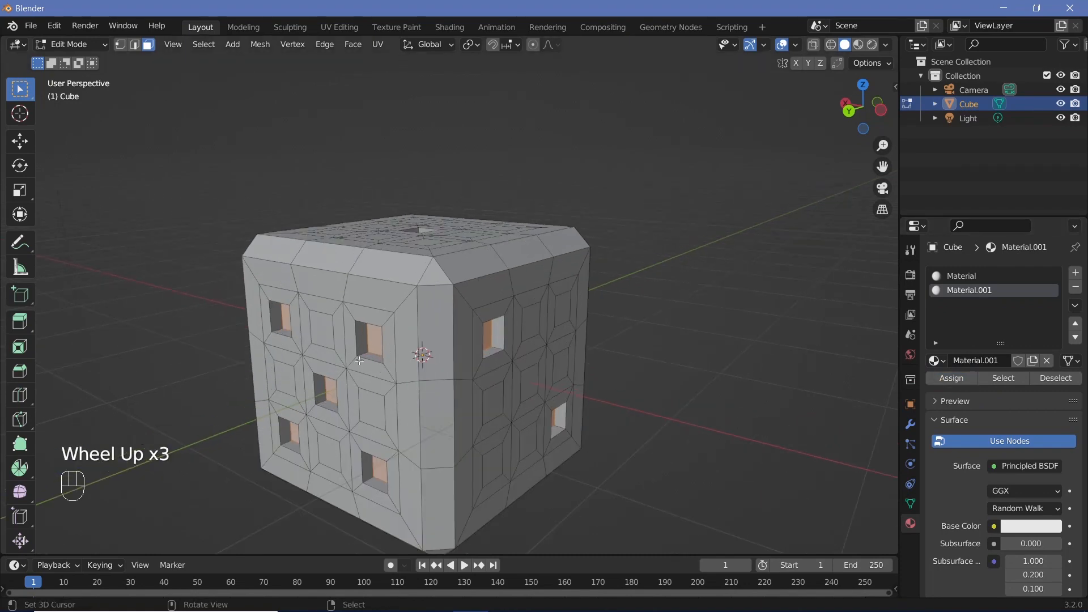
pyautogui.moveTo(368, 348); pyautogui.dragTo(369, 314, button='middle')
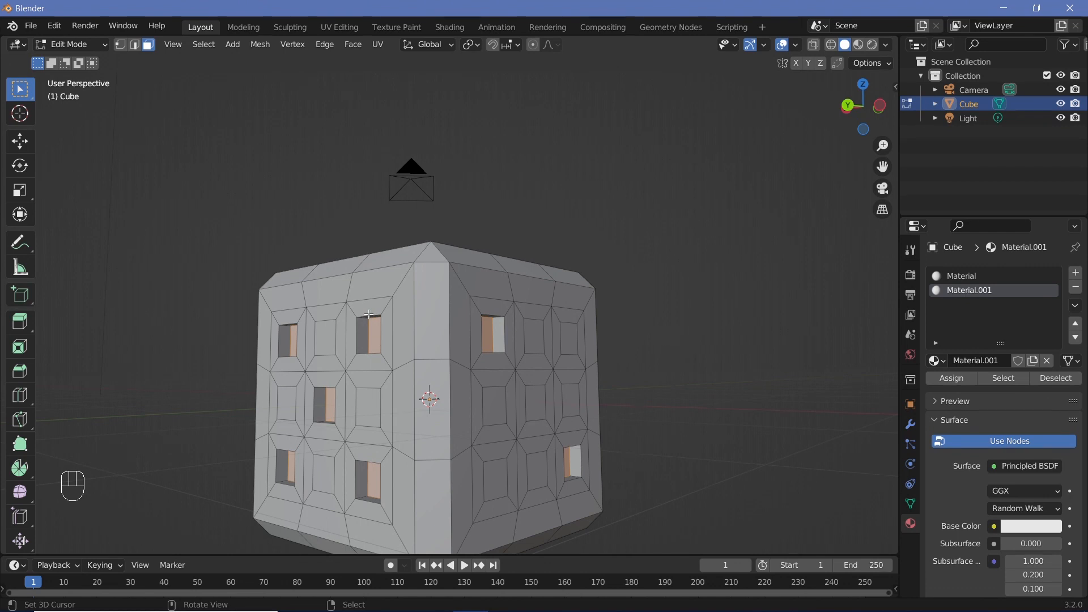
pyautogui.press('ctrl')
pyautogui.press('ctrl+KP_Add')
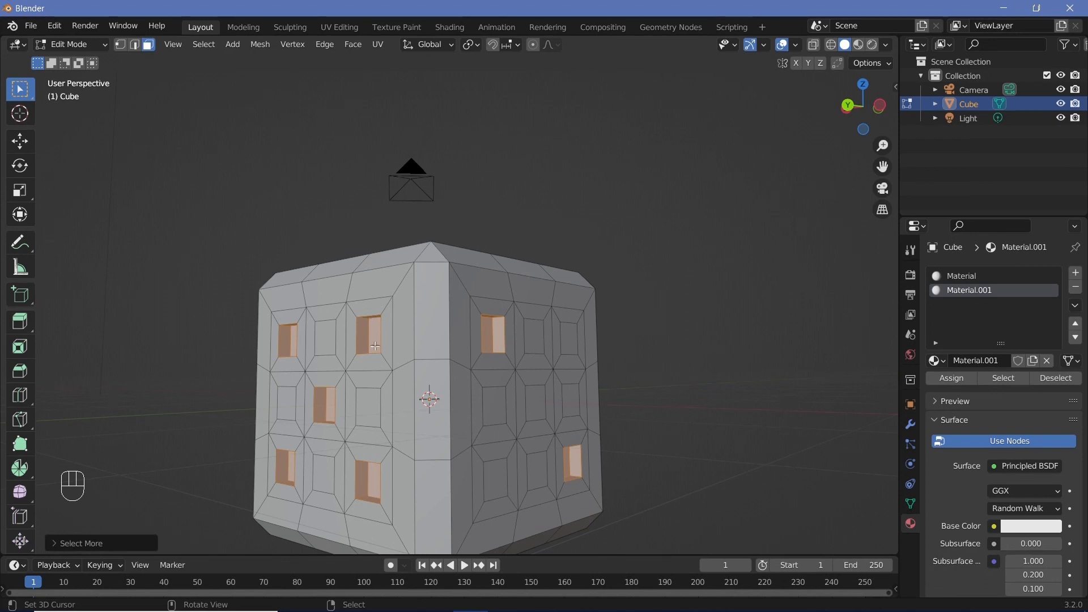
pyautogui.click(947, 378)
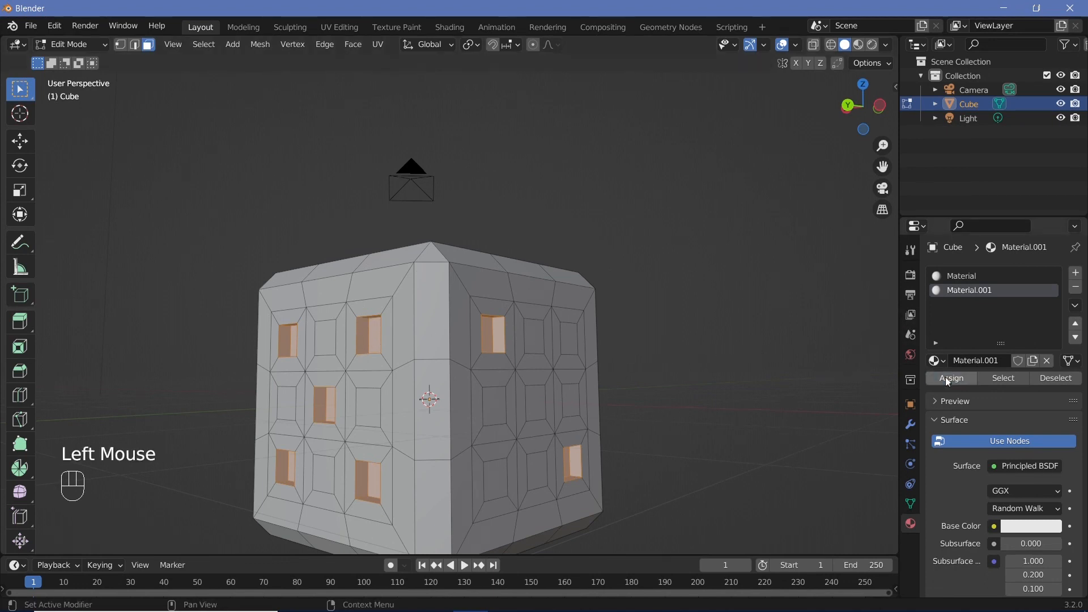
# Rename the newly added material as dots and the cube's original material as outer.
pyautogui.doubleClick(986, 362)
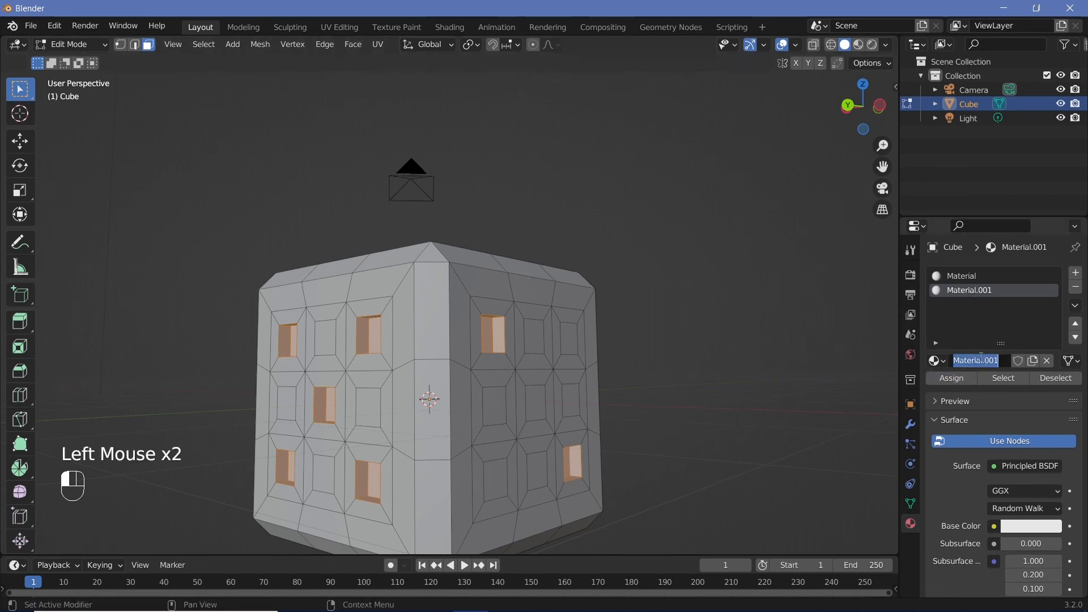
pyautogui.write('dots')
pyautogui.press('Return')
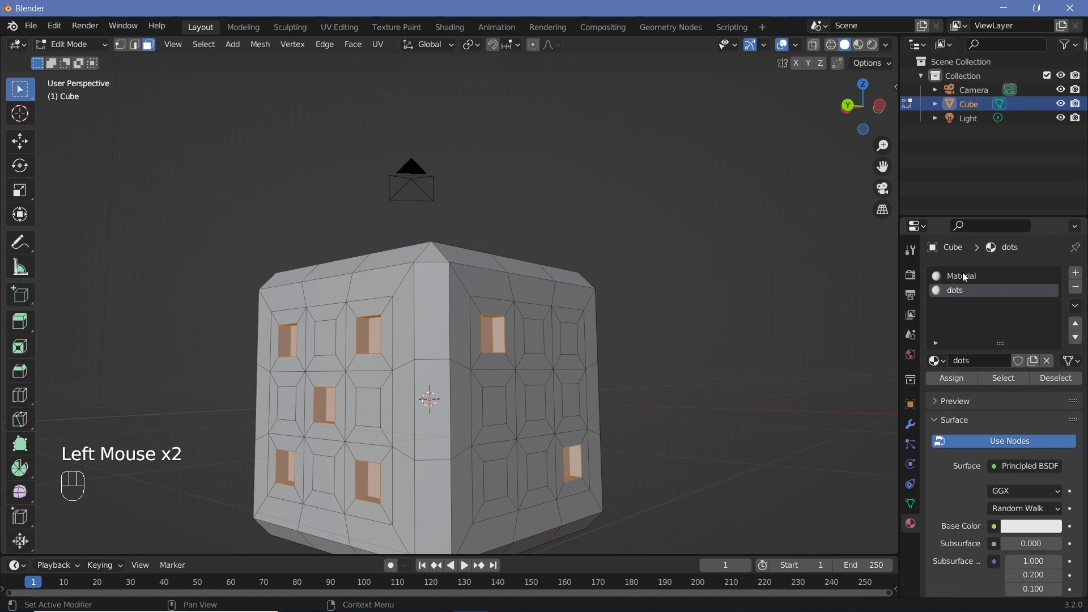
pyautogui.click(964, 276)
pyautogui.click(991, 361)
pyautogui.write('oute')
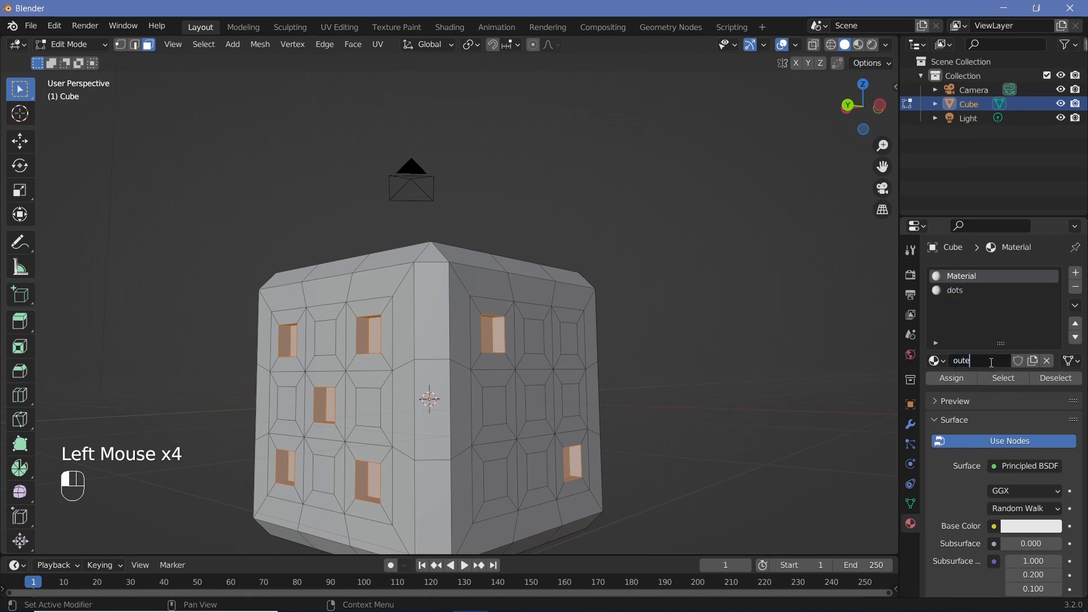
pyautogui.write('r')
pyautogui.press('Return')
# Return to Object Mode and show the die in rendered viewport shading with the dots material active.
pyautogui.press('Tab')
pyautogui.moveTo(529, 383); pyautogui.dragTo(511, 452, button='middle')
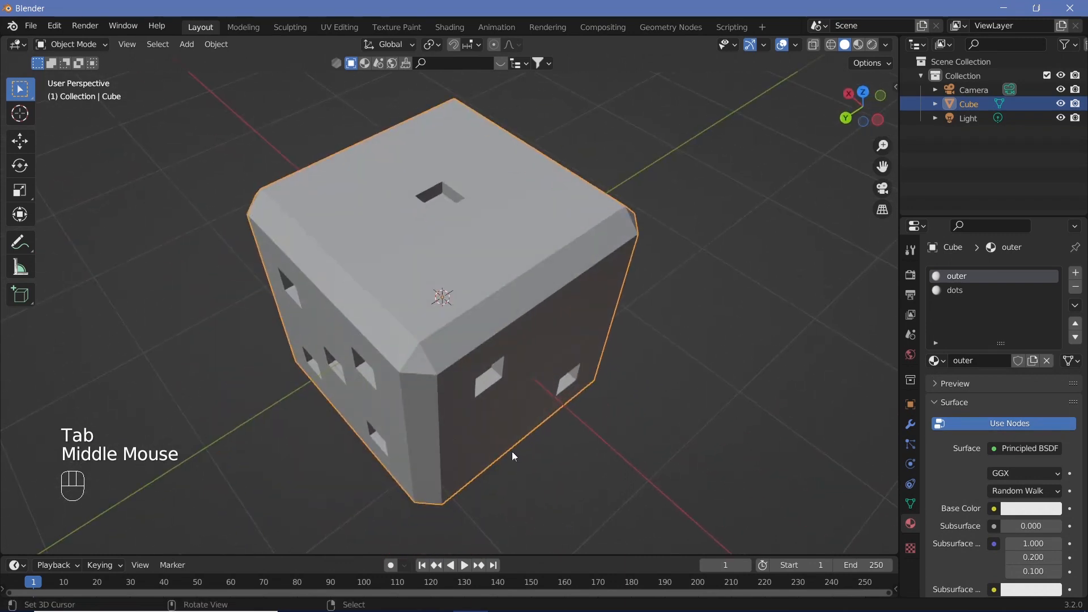
pyautogui.click(964, 290)
pyautogui.moveTo(492, 386)
pyautogui.mouseDown(button='middle')
pyautogui.moveTo(475, 367)
pyautogui.moveTo(617, 280)
pyautogui.mouseUp(button='middle')
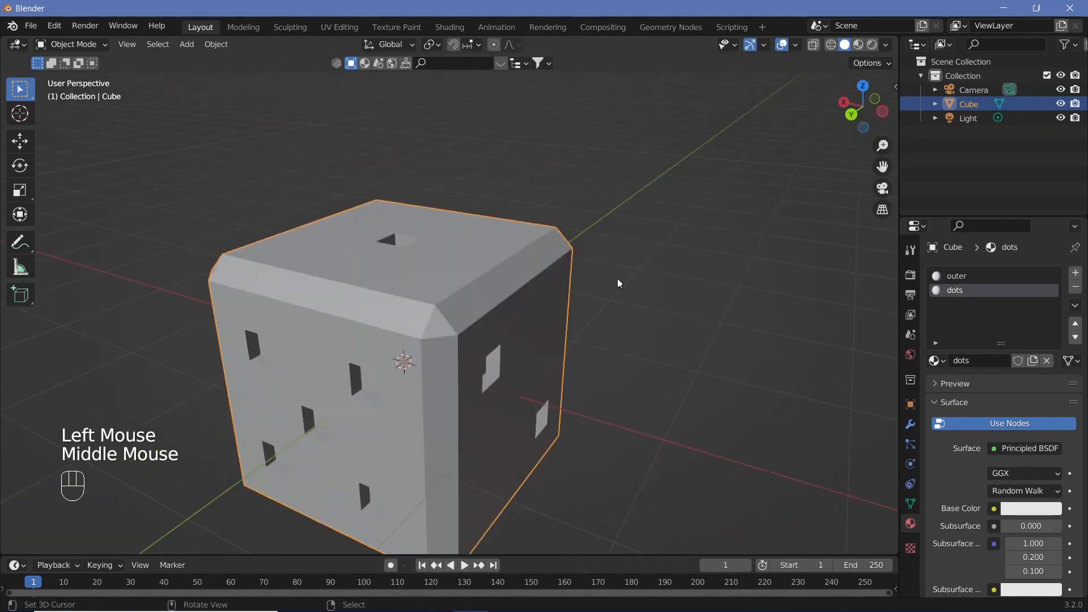
pyautogui.click(872, 45)
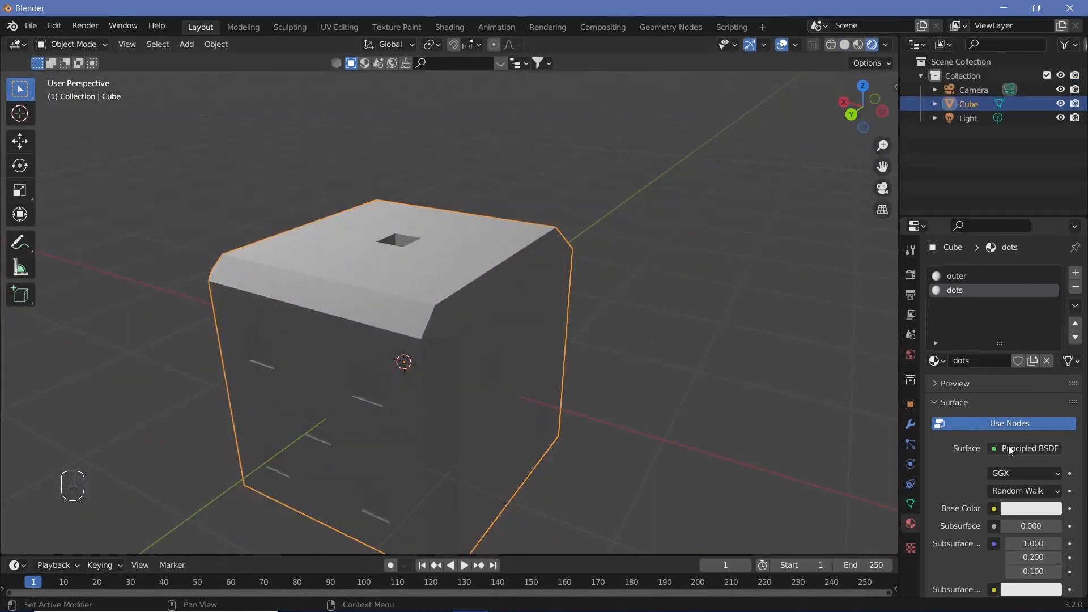
# Set the base color of the dots material to black.
pyautogui.click(1006, 509)
pyautogui.moveTo(1056, 369); pyautogui.dragTo(1052, 413)
pyautogui.moveTo(595, 351); pyautogui.dragTo(669, 237, button='middle')
pyautogui.scroll(-2, 565, 333)
pyautogui.scroll(2, 704, 327)
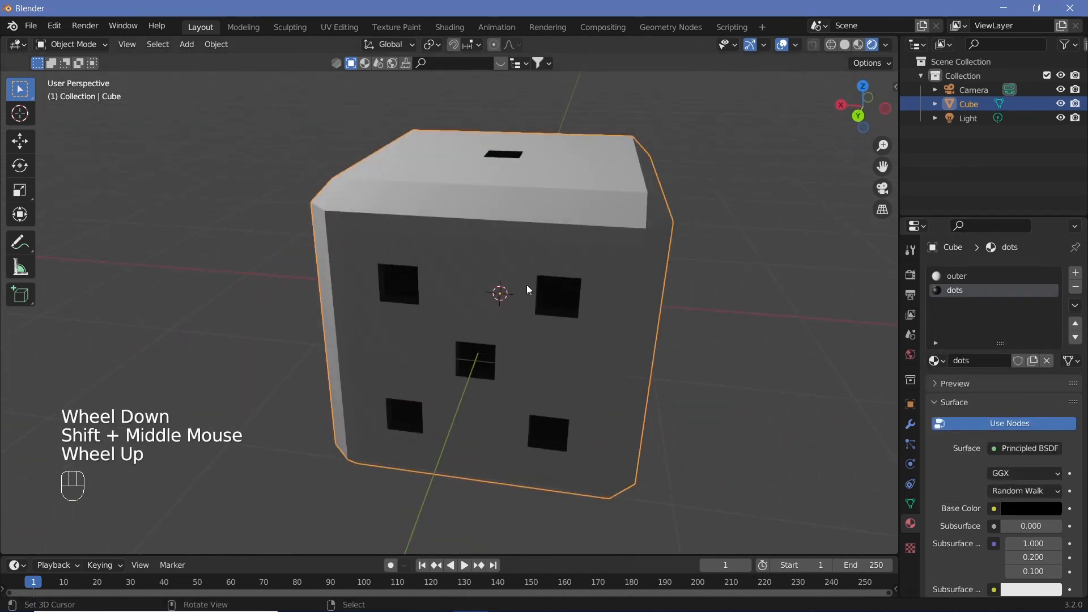
# Add a Subdivision Surface modifier to the die with viewport and render levels set to 4.
pyautogui.click(910, 424)
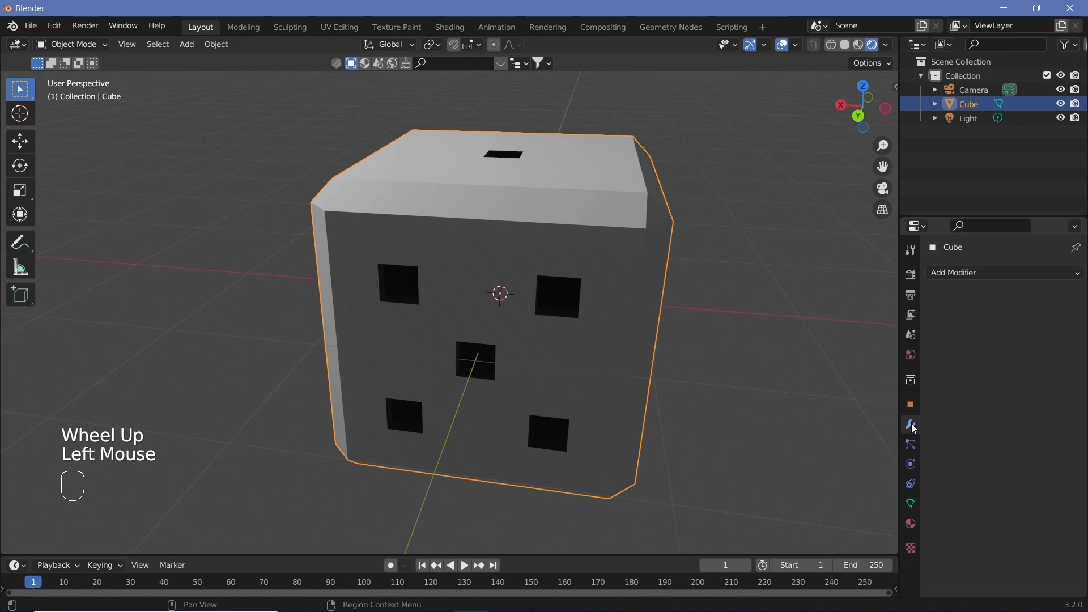
pyautogui.click(982, 274)
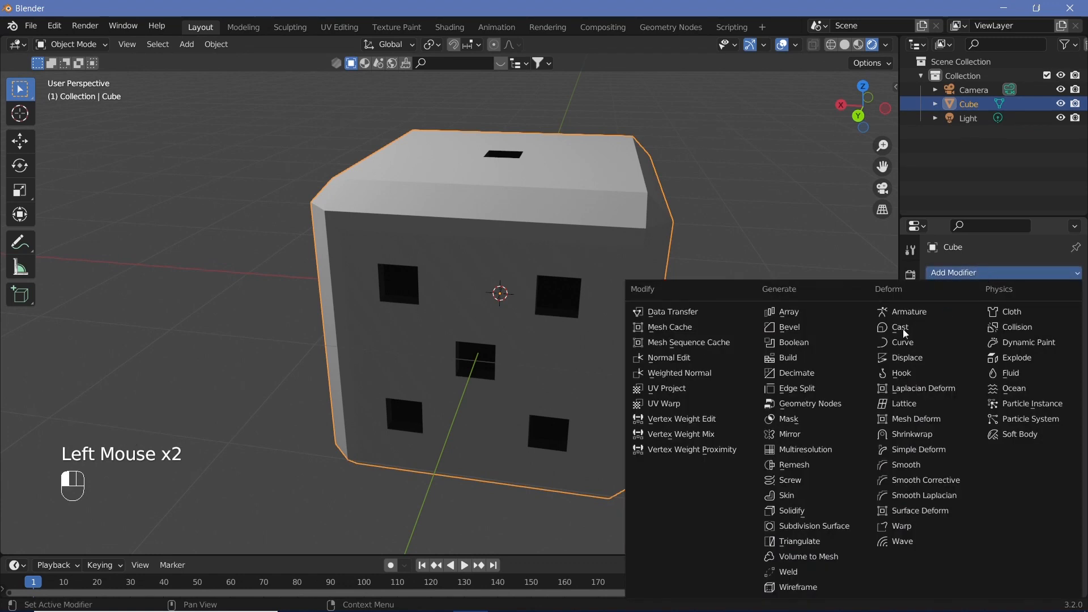
pyautogui.click(814, 526)
pyautogui.click(1058, 335)
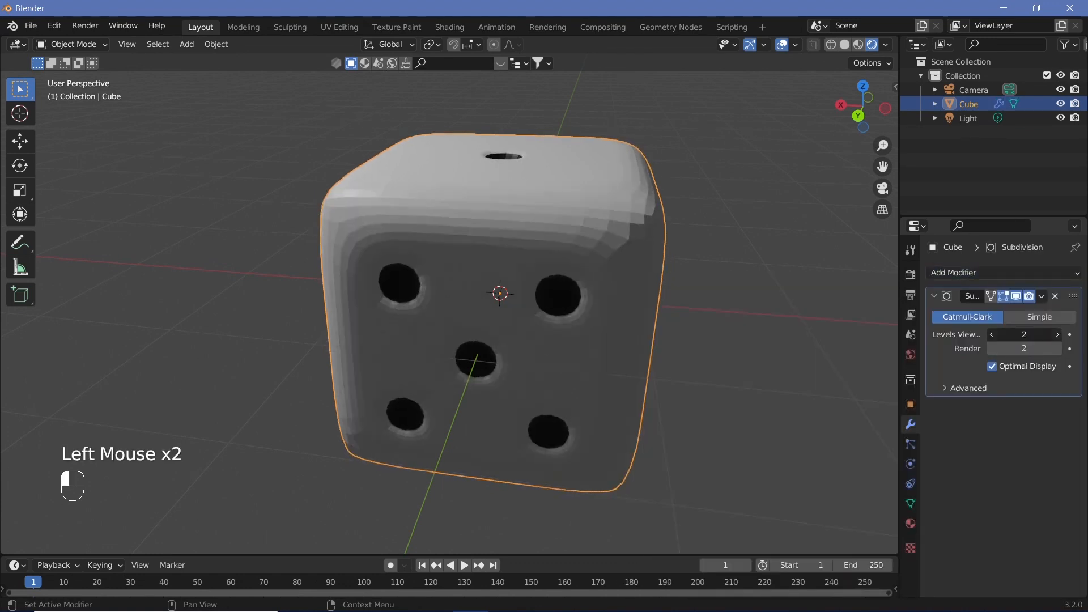
pyautogui.click(1058, 335)
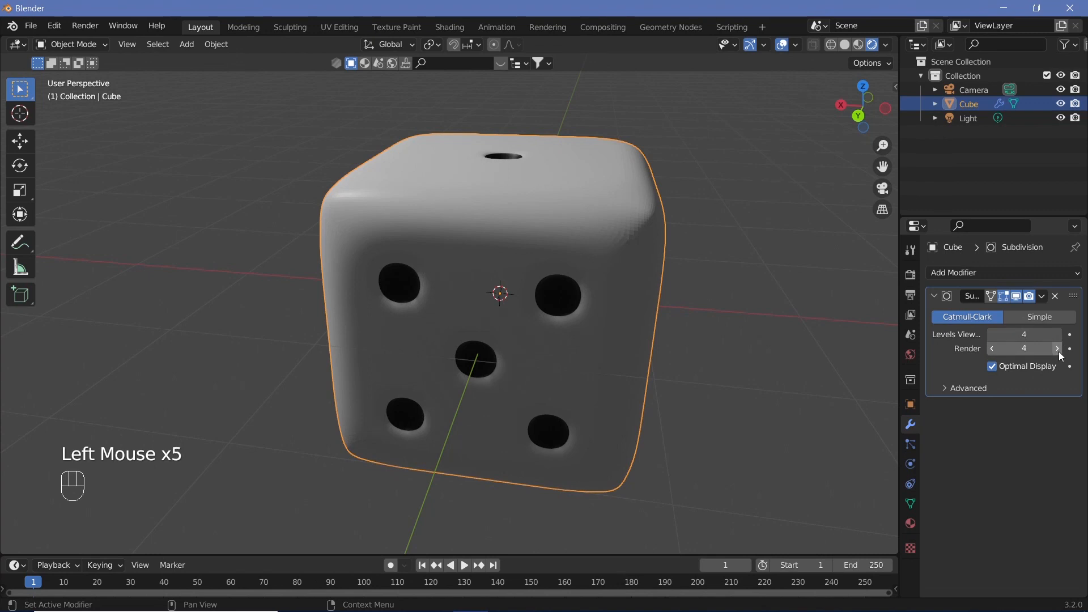
# Select the outer material of the die and lower its roughness to 0.345.
pyautogui.moveTo(739, 372); pyautogui.dragTo(738, 324, button='middle')
pyautogui.moveTo(785, 334); pyautogui.dragTo(754, 351, button='middle')
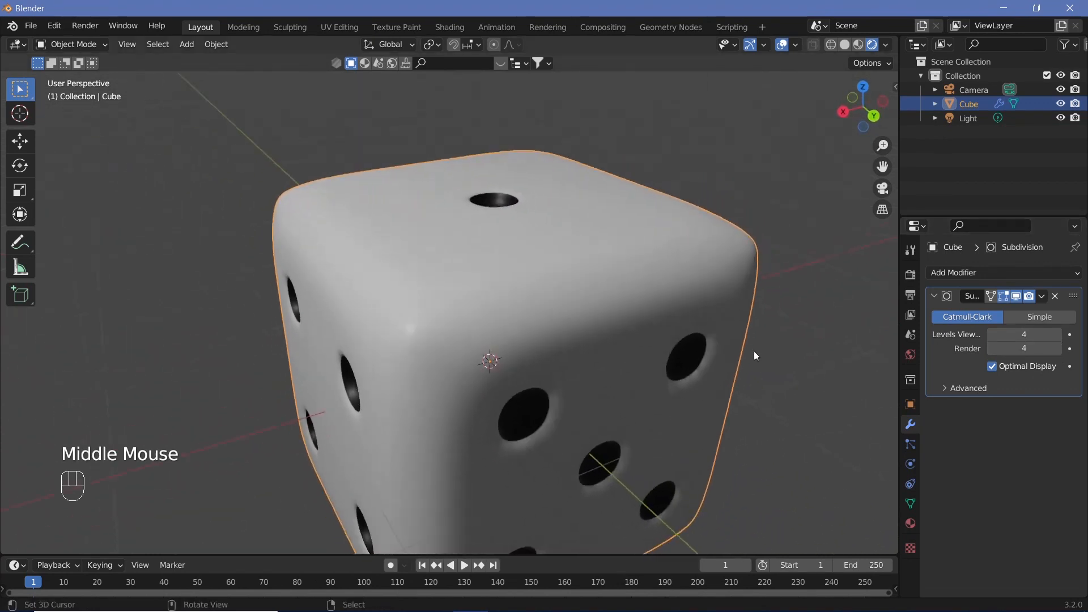
pyautogui.scroll(-3, 697, 340)
pyautogui.moveTo(508, 384); pyautogui.dragTo(376, 352, button='middle')
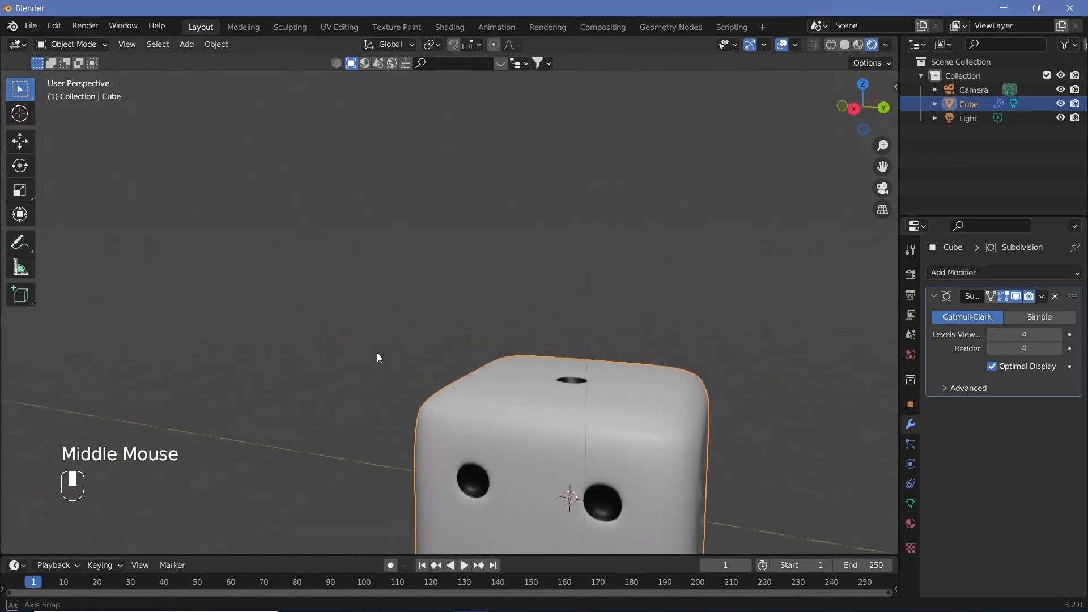
pyautogui.keyDown('shift'); pyautogui.moveTo(583, 349); pyautogui.dragTo(523, 332, button='middle'); pyautogui.keyUp('shift')
pyautogui.rightClick(475, 353)
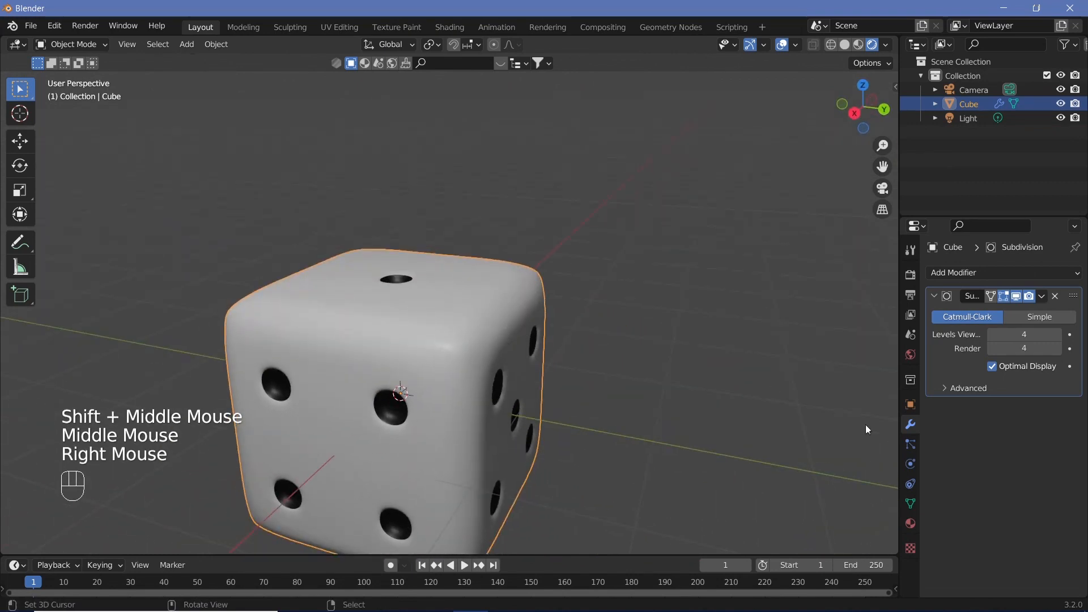
pyautogui.click(910, 524)
pyautogui.click(964, 281)
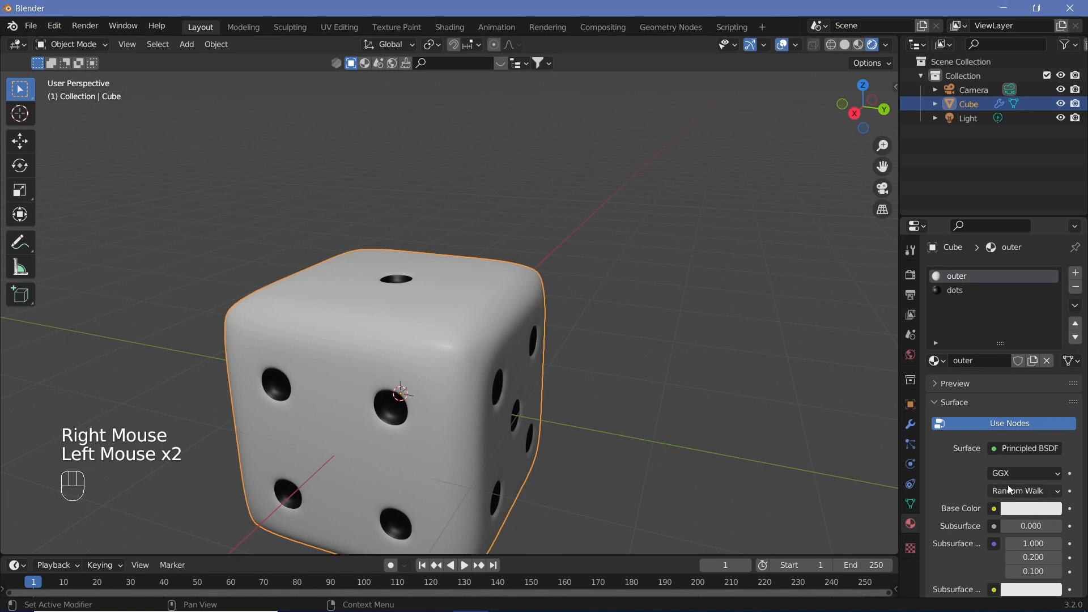
pyautogui.scroll(-4, 972, 505)
pyautogui.moveTo(1028, 491); pyautogui.dragTo(1020, 491)
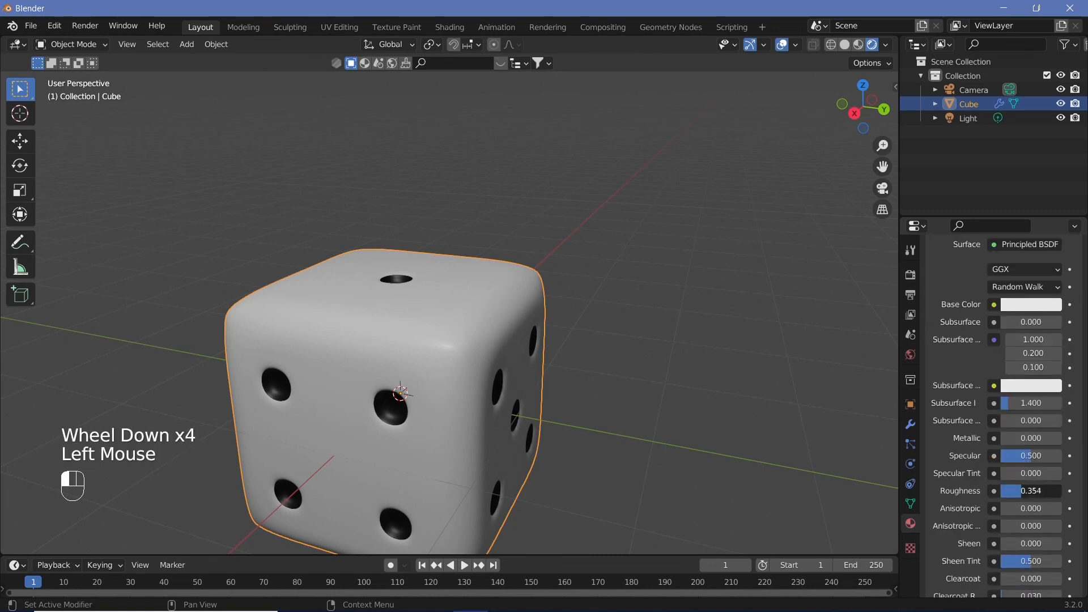
# Brighten the outer material's base color to pure white.
pyautogui.scroll(2, 1025, 408)
pyautogui.click(1021, 375)
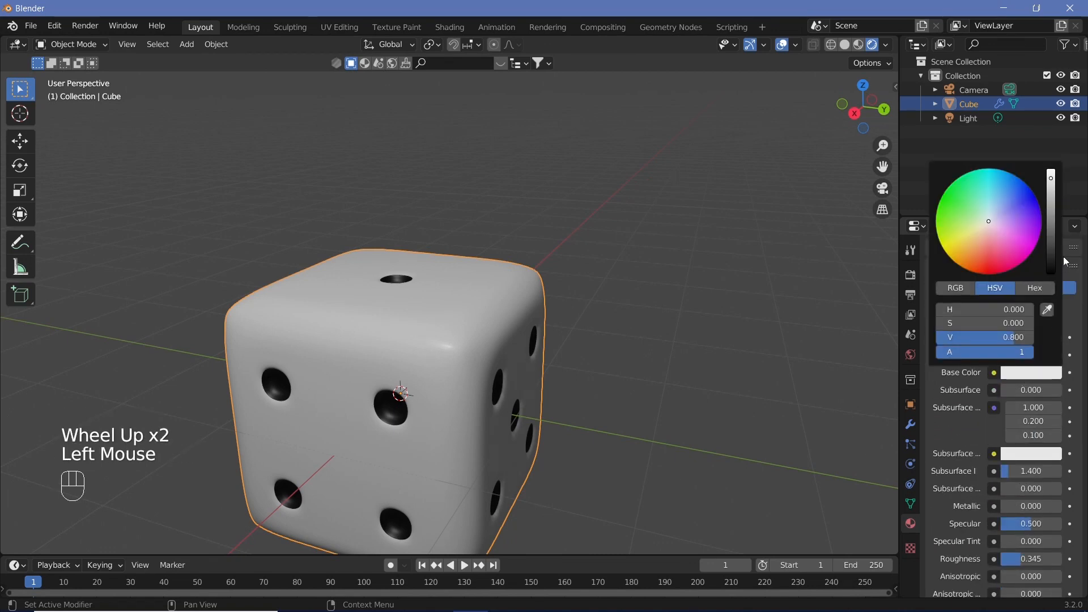
pyautogui.moveTo(1017, 338); pyautogui.dragTo(1008, 354)
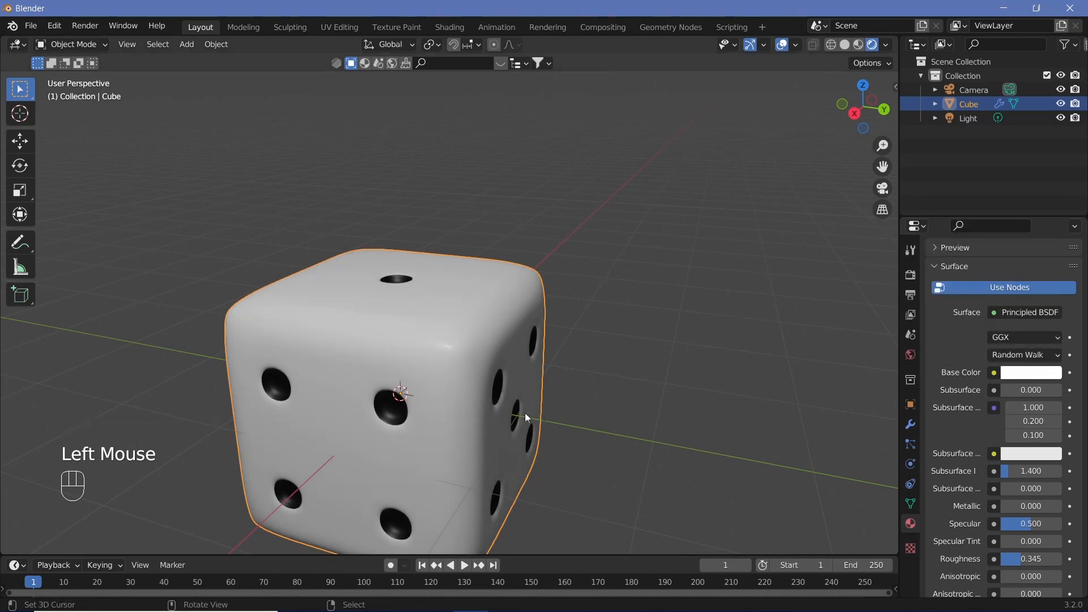
pyautogui.scroll(3, 454, 400)
pyautogui.scroll(-2, 454, 400)
pyautogui.moveTo(454, 400); pyautogui.dragTo(396, 391, button='middle')
pyautogui.scroll(3, 971, 280)
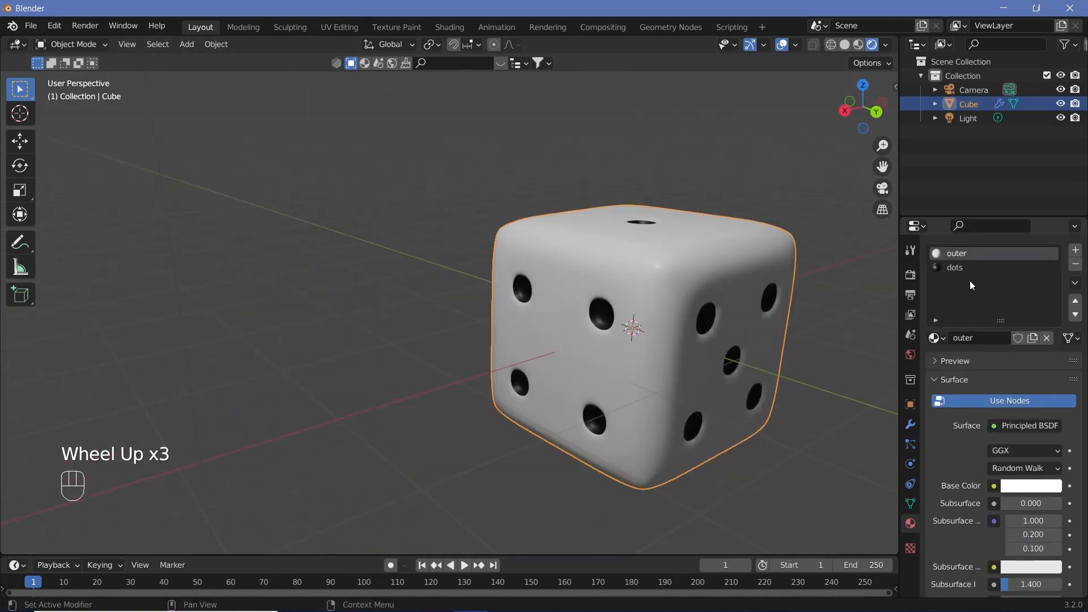
# Set the base color of the outer material to black.
pyautogui.click(1026, 488)
pyautogui.moveTo(1051, 284); pyautogui.dragTo(1051, 387)
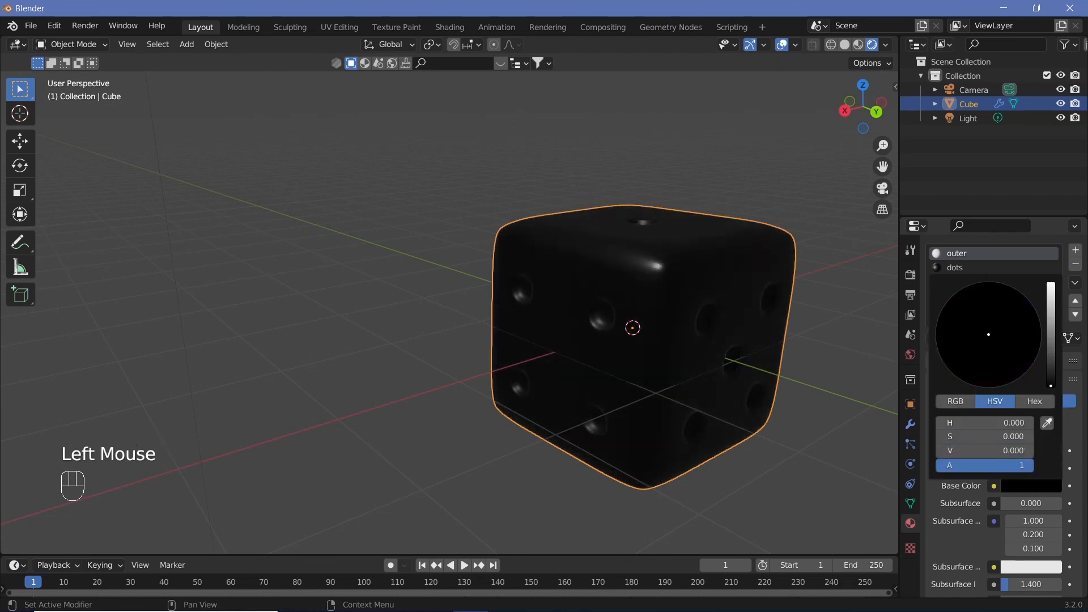
pyautogui.click(215, 46)
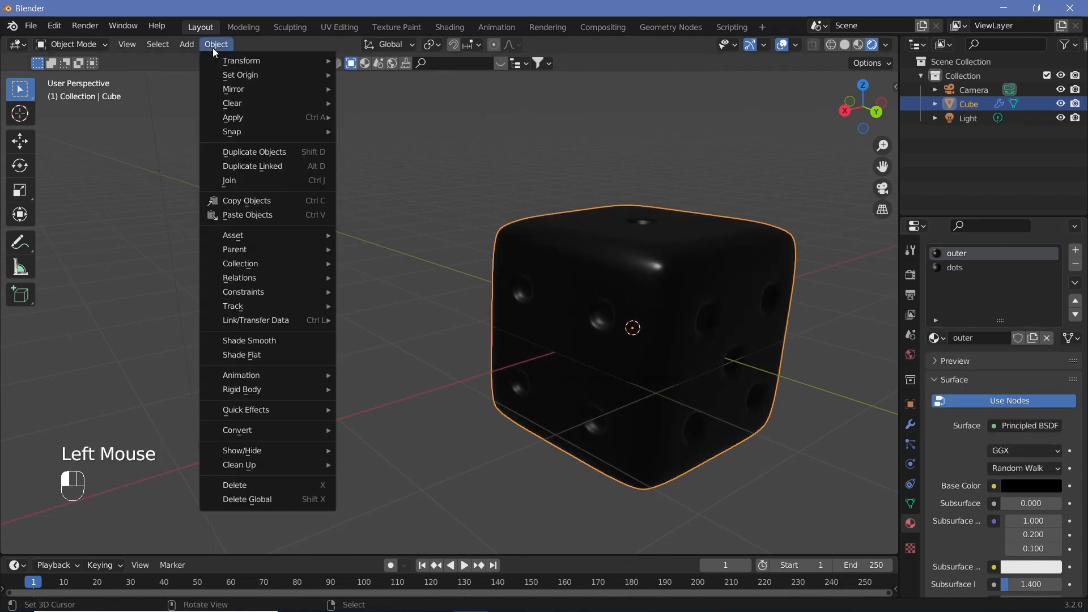
# Set the outer material's metallic value to 0.8 and its roughness to 0.3.
pyautogui.moveTo(657, 305); pyautogui.dragTo(793, 340, button='middle')
pyautogui.scroll(-2, 980, 462)
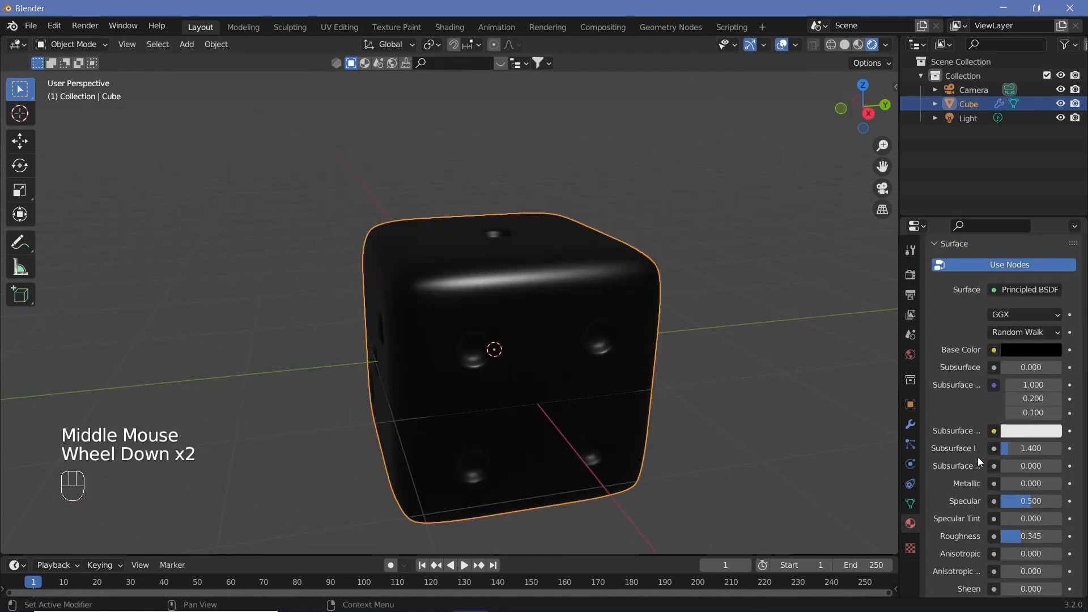
pyautogui.moveTo(1009, 488); pyautogui.dragTo(1053, 485)
pyautogui.click(1053, 484)
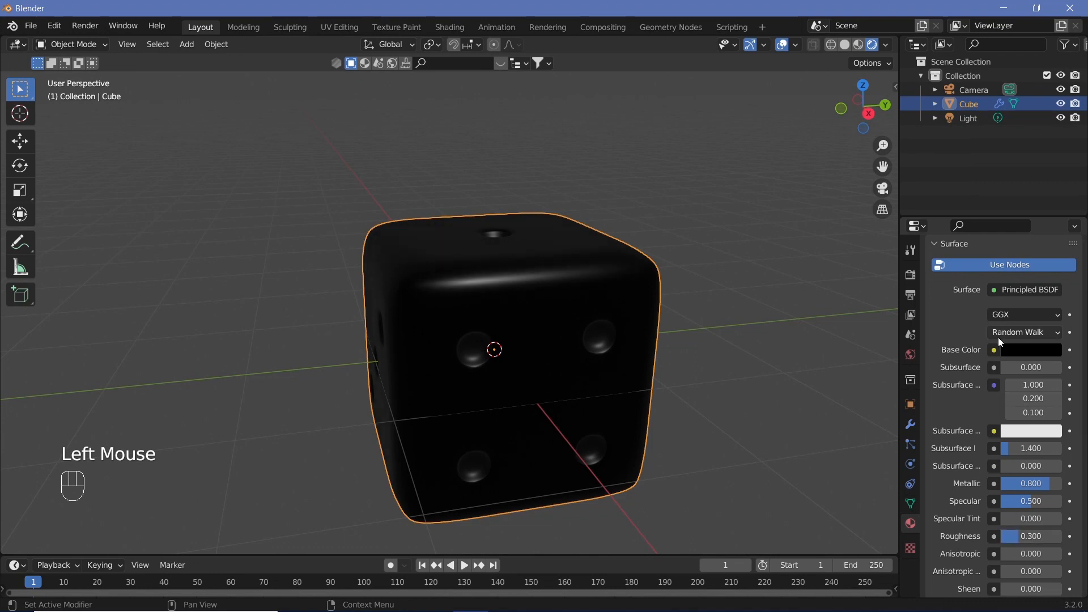
# Select the dots material and give it a fully bright green emission color.
pyautogui.scroll(4, 987, 324)
pyautogui.click(962, 267)
pyautogui.scroll(-2, 1052, 332)
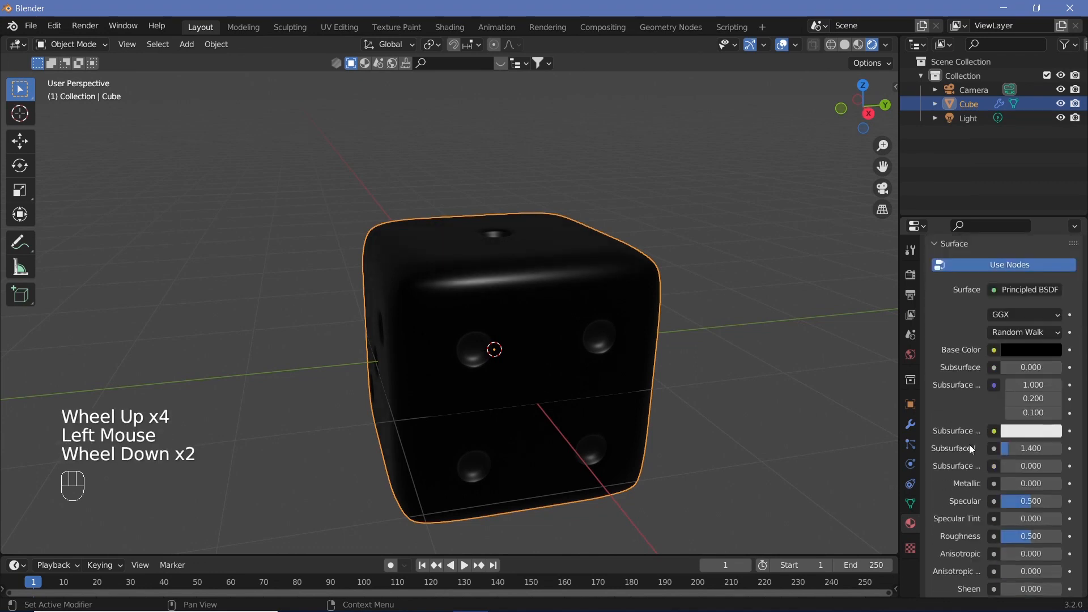
pyautogui.click(1052, 332)
pyautogui.click(1036, 344)
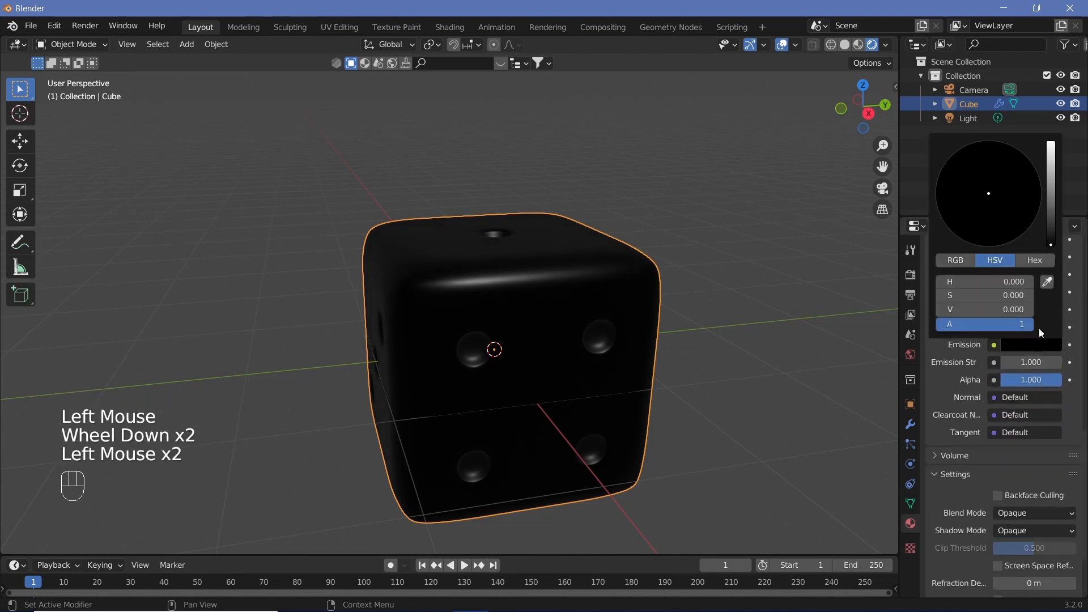
pyautogui.moveTo(1052, 201); pyautogui.dragTo(1052, 141)
pyautogui.click(941, 170)
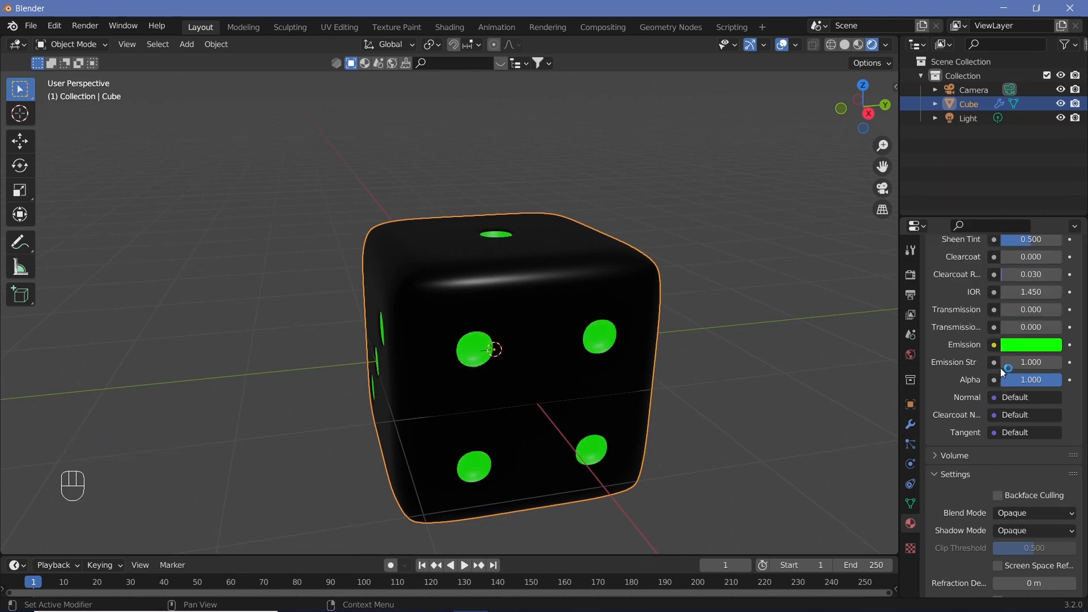
# Set the emission strength of the dots material to 10.
pyautogui.press('Return')
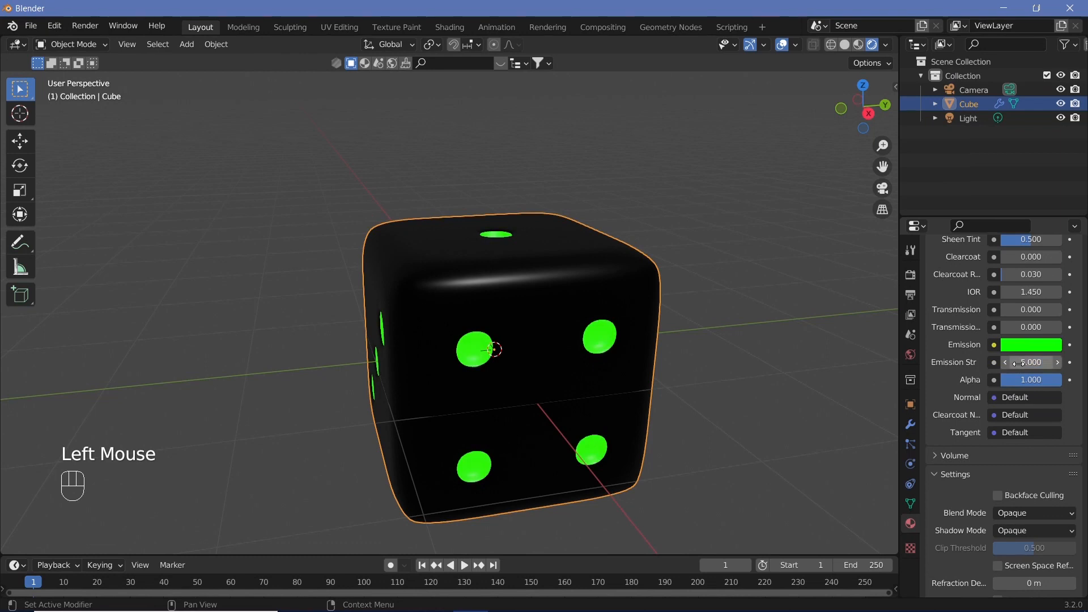
pyautogui.doubleClick(1024, 363)
pyautogui.write('10')
pyautogui.press('Return')
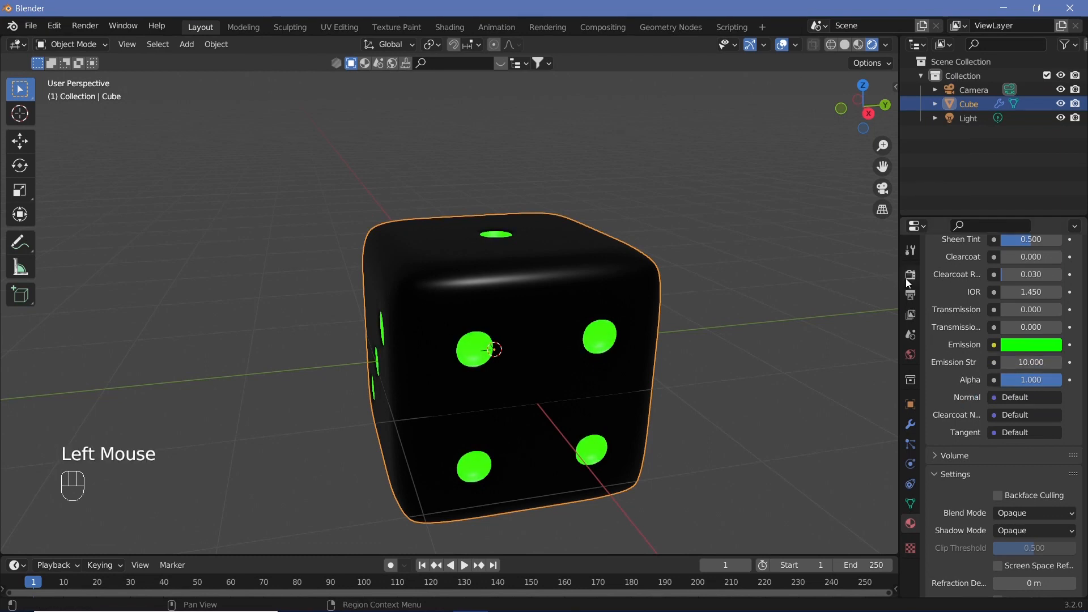
# Enable Bloom in the render settings with an intensity of 0.02 and a clamp of 4.
pyautogui.click(907, 279)
pyautogui.click(945, 327)
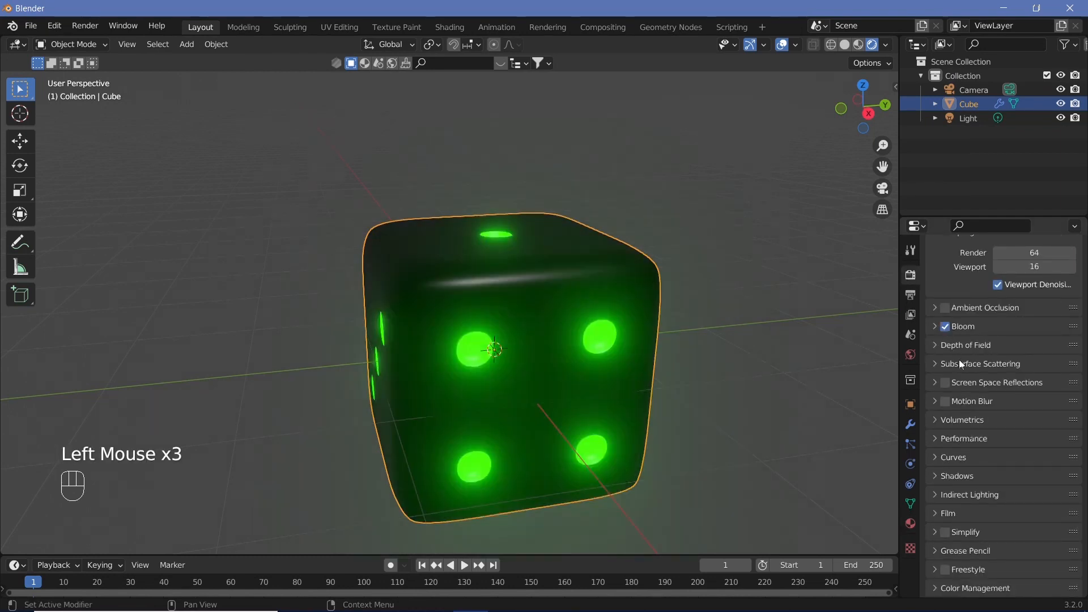
pyautogui.click(934, 328)
pyautogui.click(1000, 409)
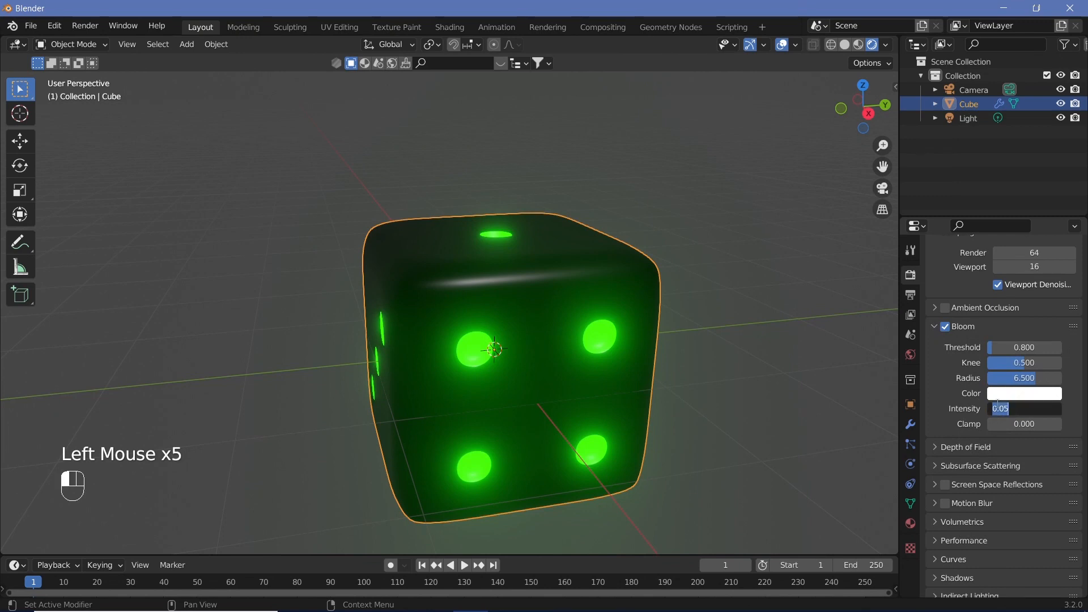
pyautogui.write('0.02')
pyautogui.press('Return')
pyautogui.click(1001, 424)
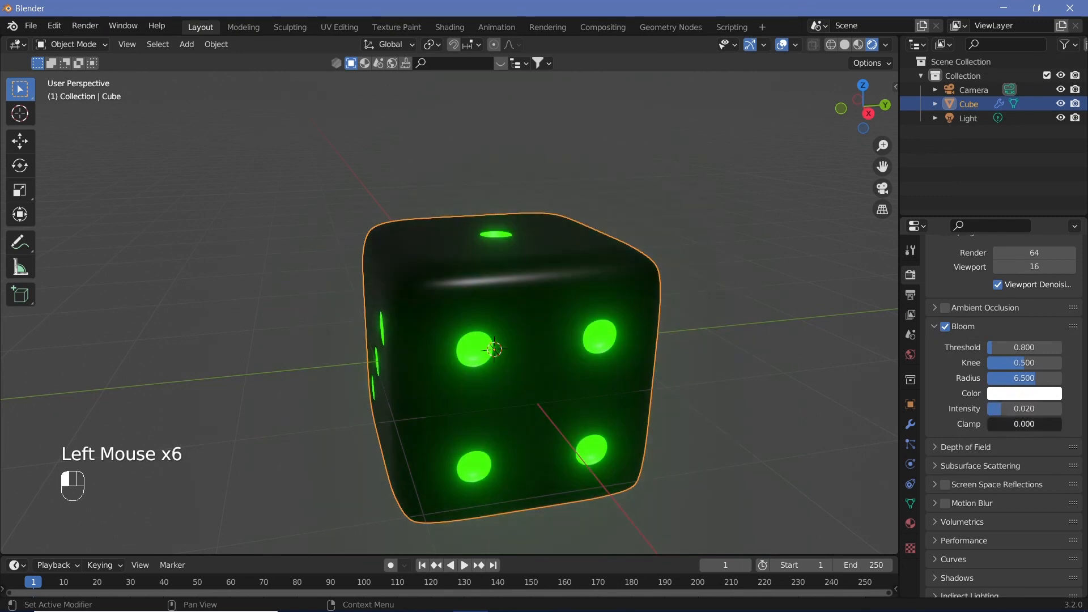
pyautogui.write('4')
pyautogui.press('Return')
# Set the output frame rate to 30 fps and the end frame to 300.
pyautogui.moveTo(680, 351); pyautogui.dragTo(577, 311, button='middle')
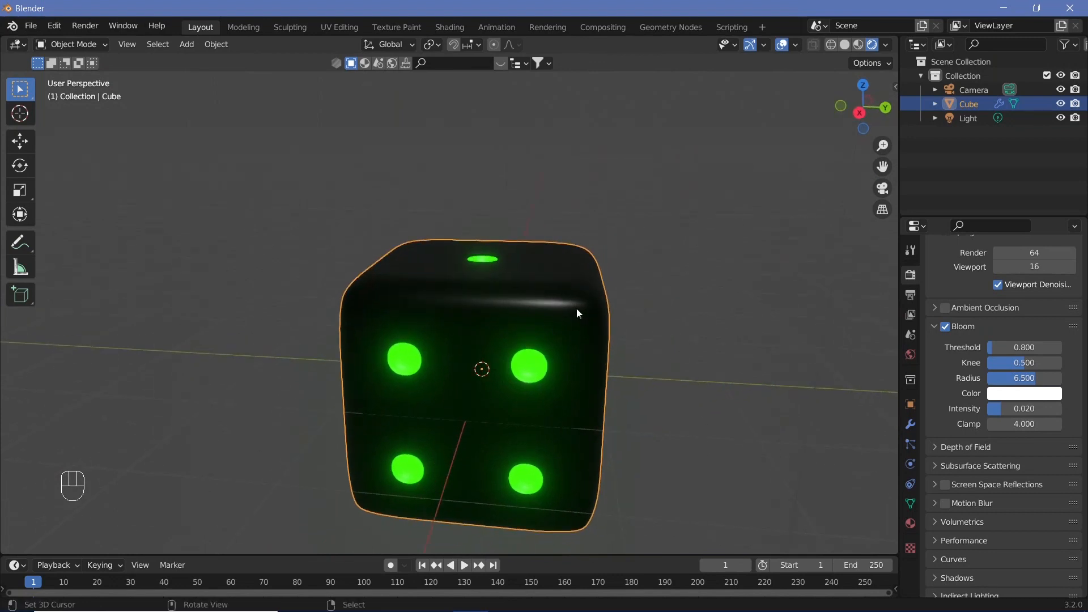
pyautogui.keyDown('shift'); pyautogui.moveTo(668, 244); pyautogui.dragTo(646, 264, button='middle'); pyautogui.keyUp('shift')
pyautogui.scroll(-2, 646, 263)
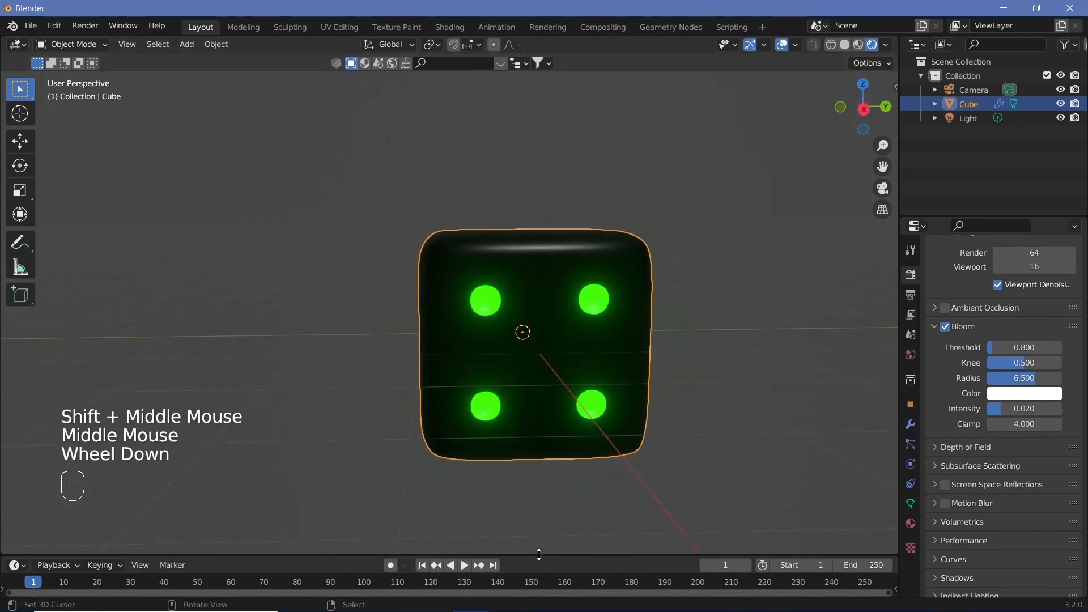
pyautogui.click(911, 296)
pyautogui.scroll(3, 961, 386)
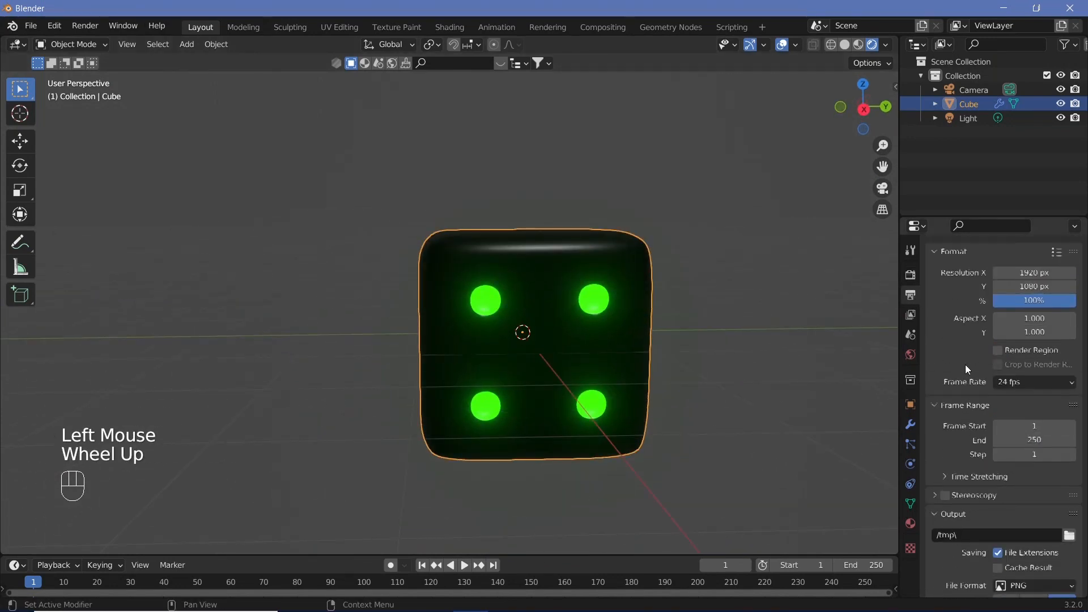
pyautogui.click(1013, 400)
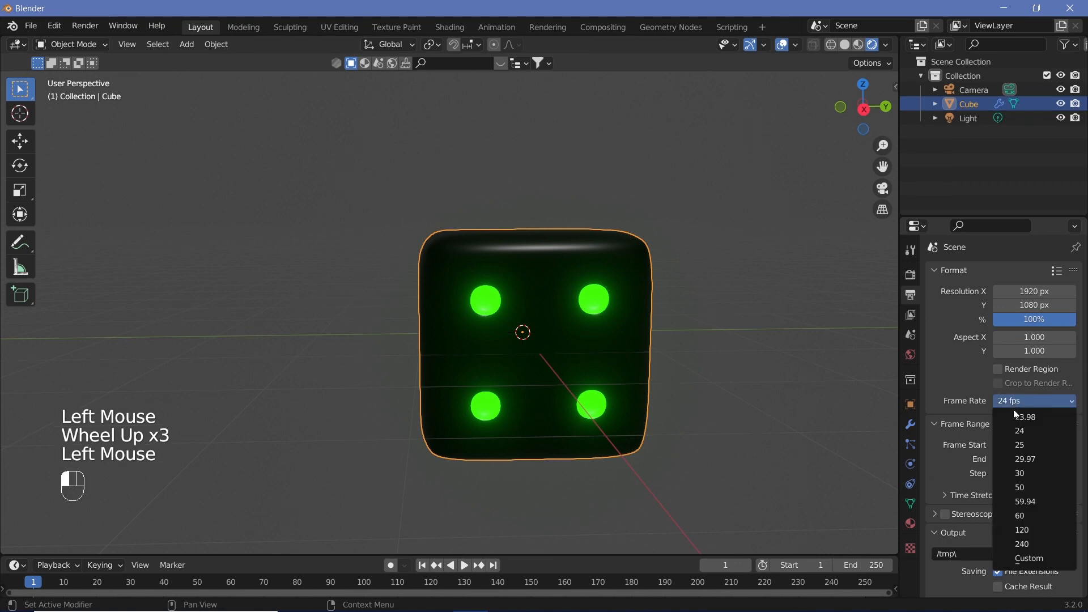
pyautogui.click(1029, 470)
pyautogui.doubleClick(1024, 458)
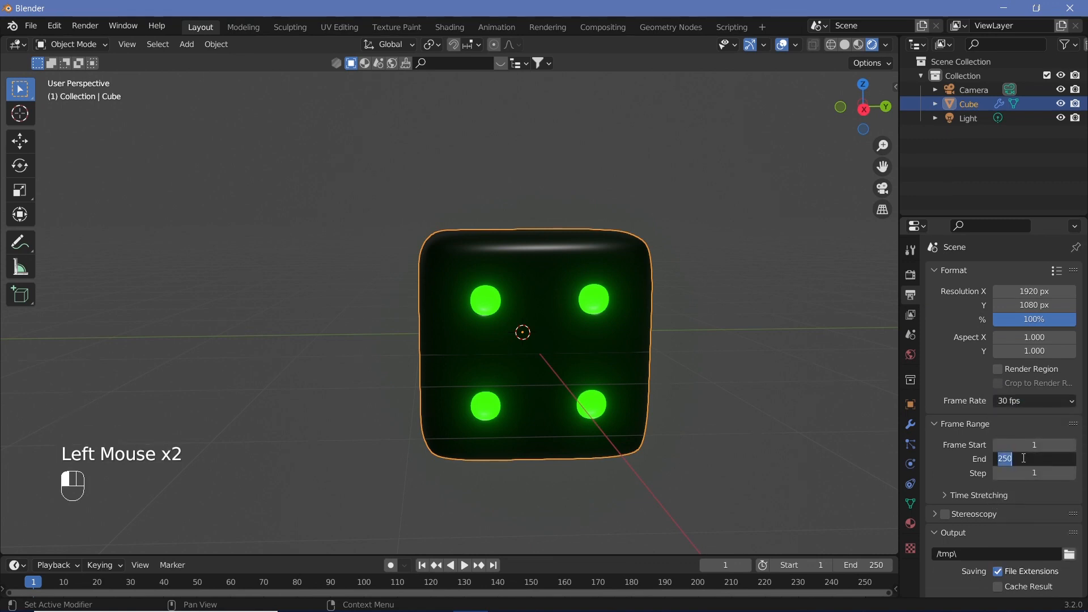
pyautogui.write('300')
pyautogui.press('Return')
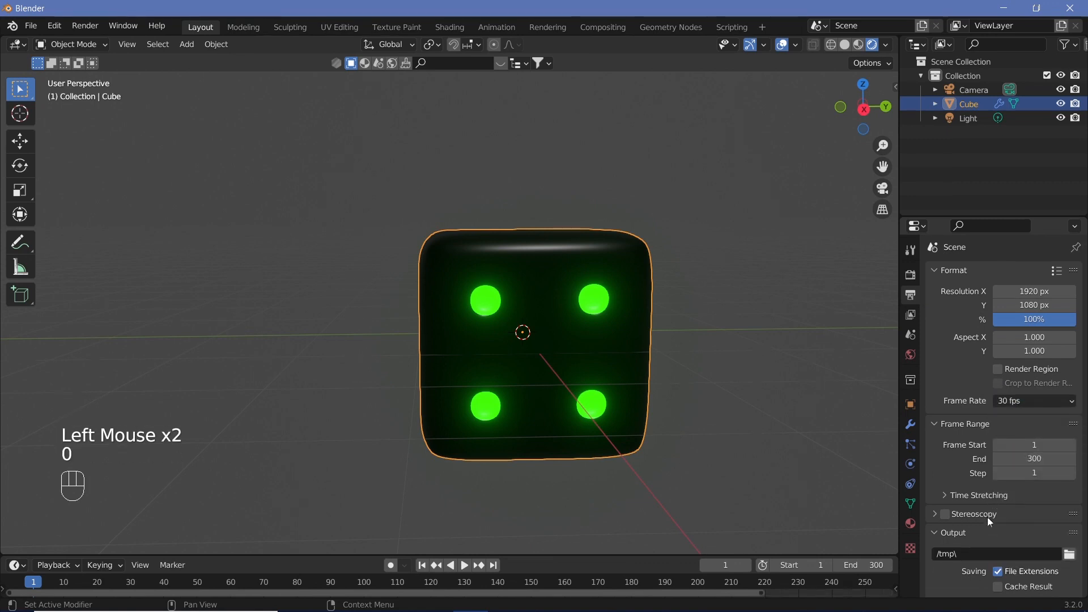
# Set the render output path to // and the file format to FFmpeg Video.
pyautogui.scroll(-2, 989, 520)
pyautogui.click(970, 485)
pyautogui.write('//')
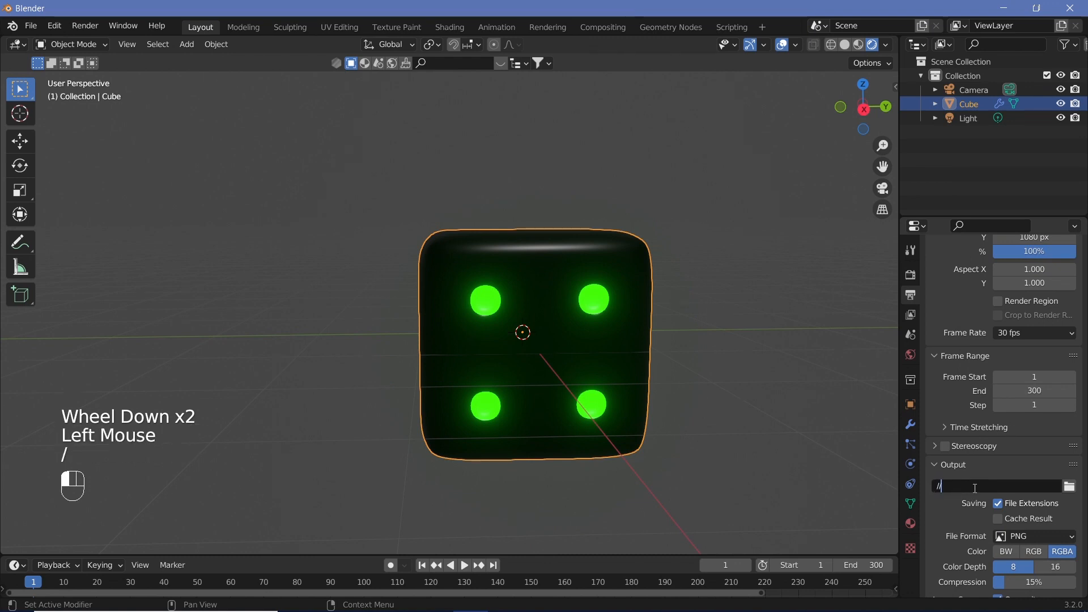
pyautogui.click(1006, 537)
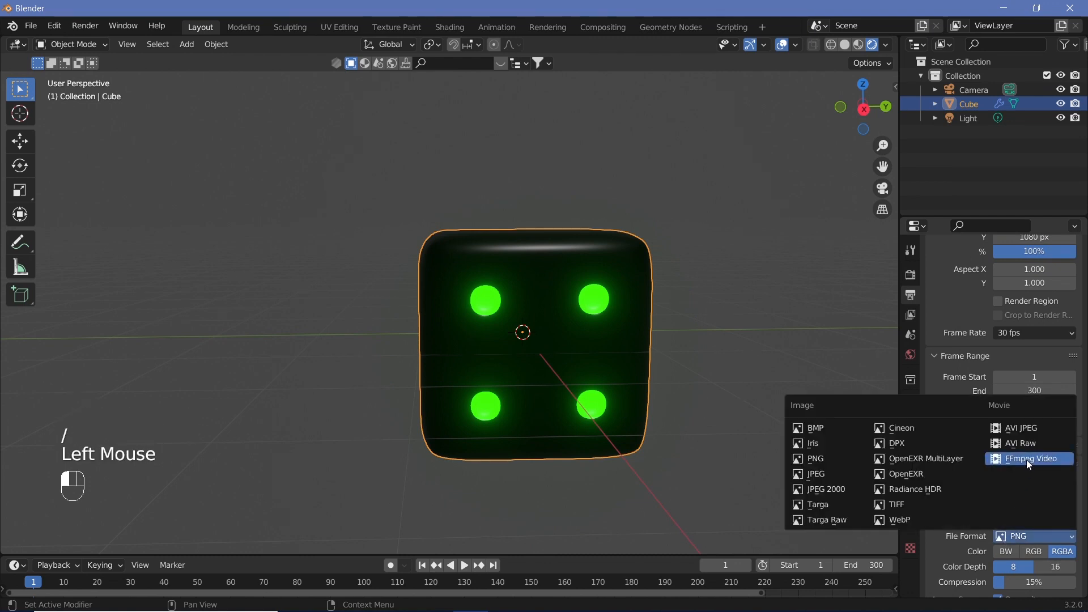
pyautogui.click(1030, 460)
# Set the video encoding container to MPEG-4 and the output quality to Perceptually Lossless.
pyautogui.scroll(-2, 986, 515)
pyautogui.click(982, 531)
pyautogui.click(981, 531)
pyautogui.click(962, 548)
pyautogui.scroll(-2, 964, 537)
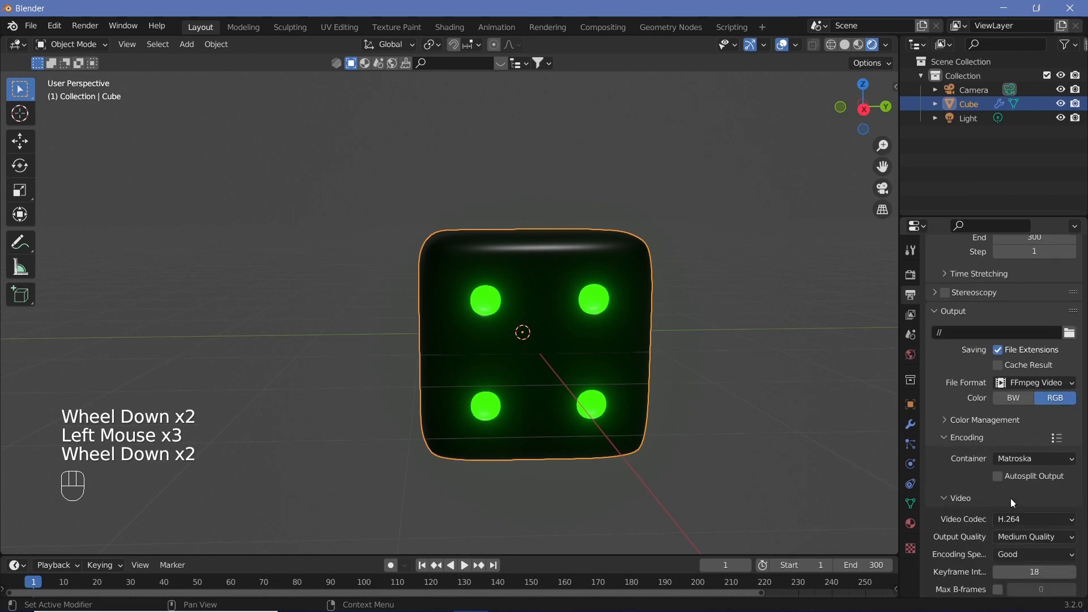
pyautogui.click(1031, 456)
pyautogui.click(1028, 414)
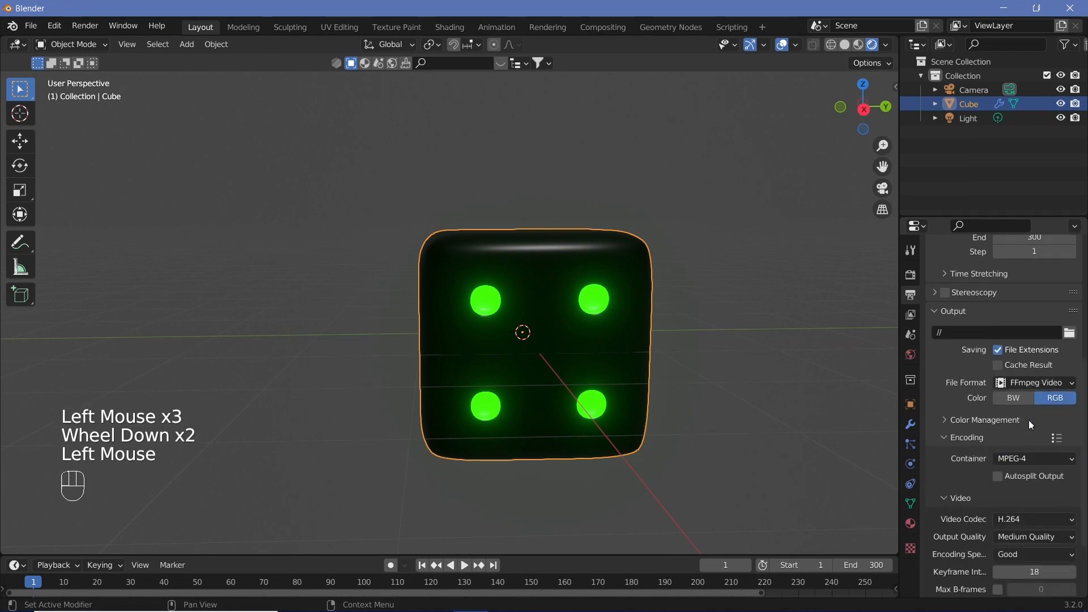
pyautogui.click(1027, 537)
pyautogui.click(1021, 490)
pyautogui.scroll(-2, 960, 499)
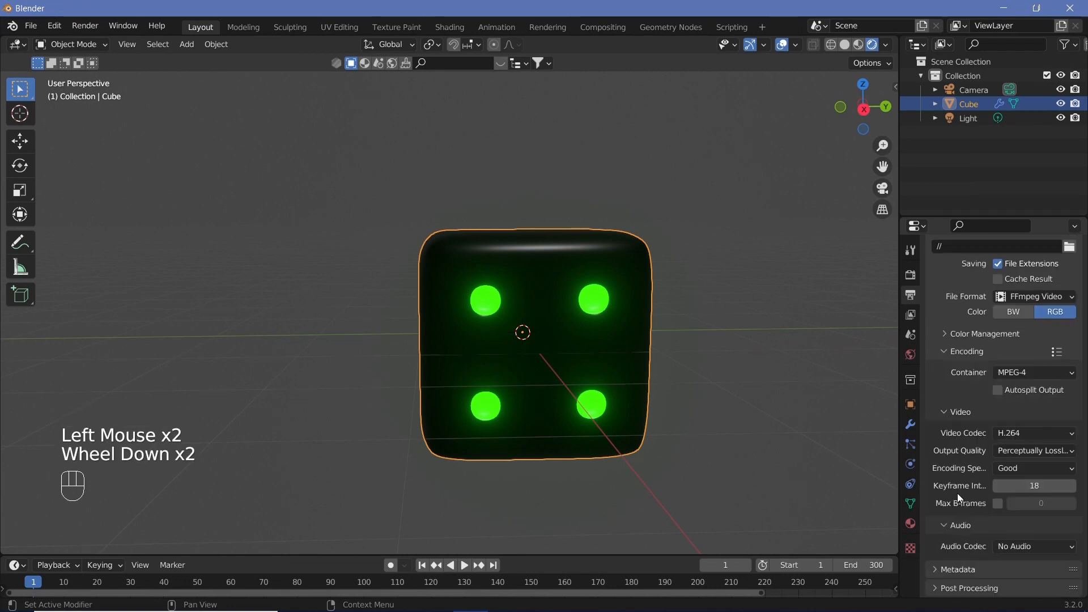
# Enlarge the timeline, trackball-rotate the die by about 45 and -37 degrees, and insert a keyframe at frame 1.
pyautogui.moveTo(604, 556); pyautogui.dragTo(604, 494)
pyautogui.scroll(-2, 518, 278)
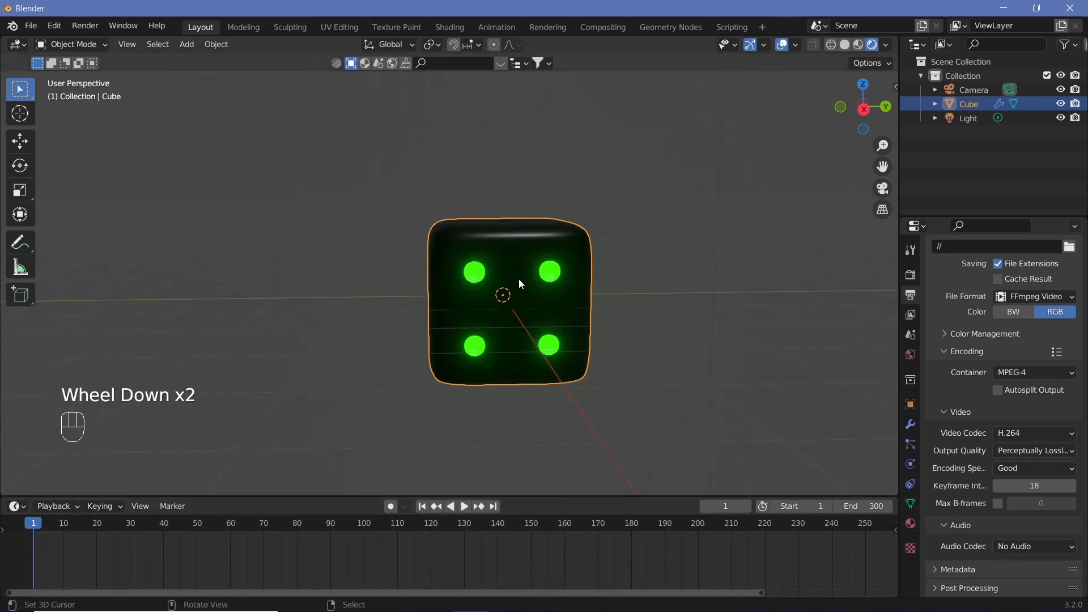
pyautogui.press('r')
pyautogui.press('r')
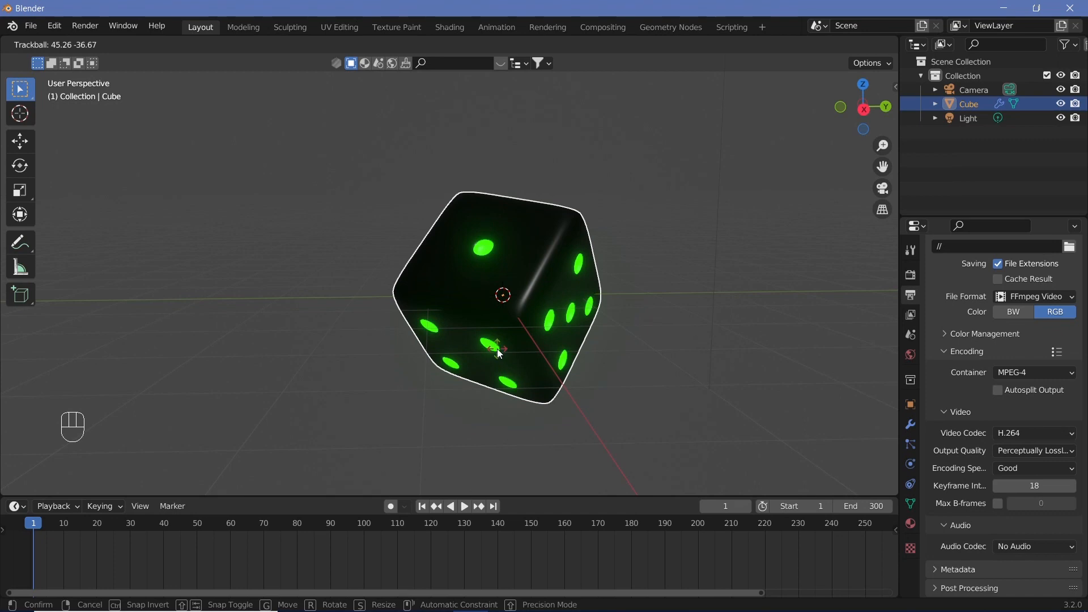
pyautogui.click(512, 328)
pyautogui.press('i')
pyautogui.click(515, 329)
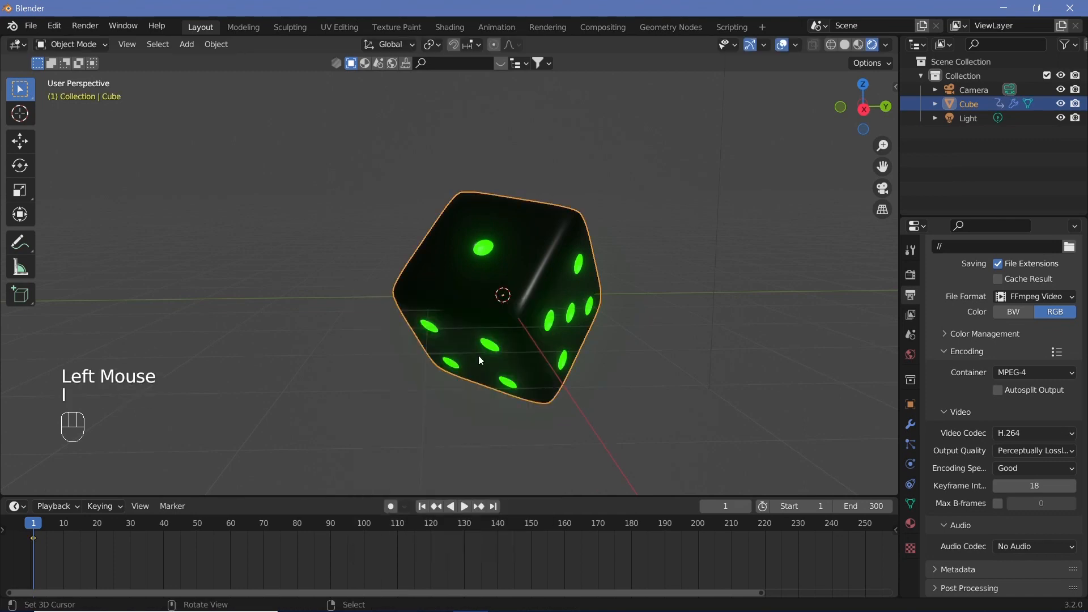
# Trackball-rotate the die to a new orientation at frame 60 and insert a rotation keyframe.
pyautogui.scroll(-2, 197, 542)
pyautogui.middleClick(197, 542)
pyautogui.scroll(-3, 197, 542)
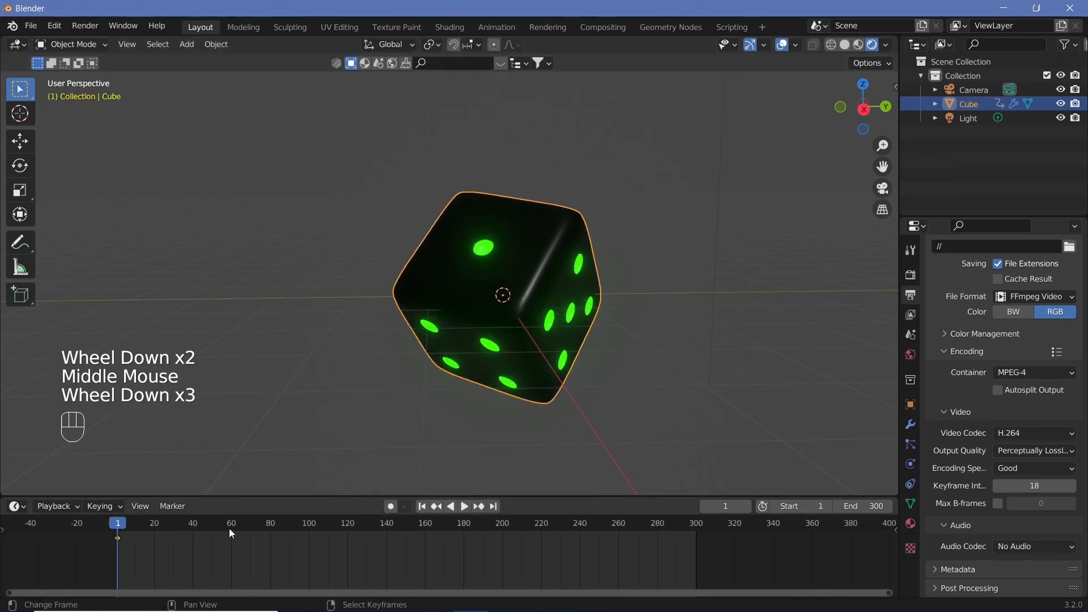
pyautogui.click(231, 531)
pyautogui.press('r')
pyautogui.press('r')
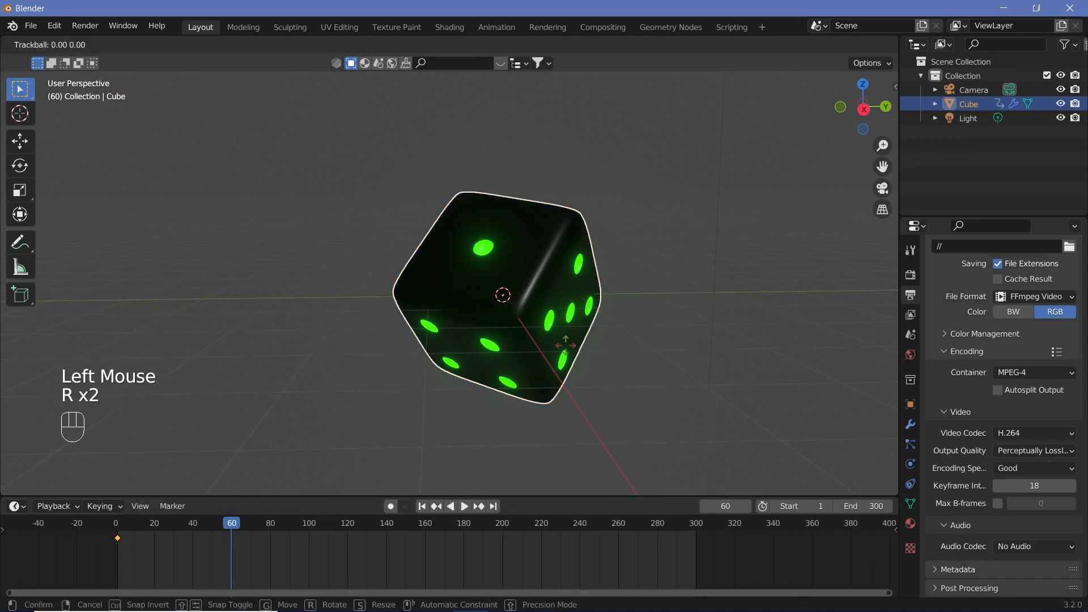
pyautogui.click(530, 247)
pyautogui.press('r')
pyautogui.press('r')
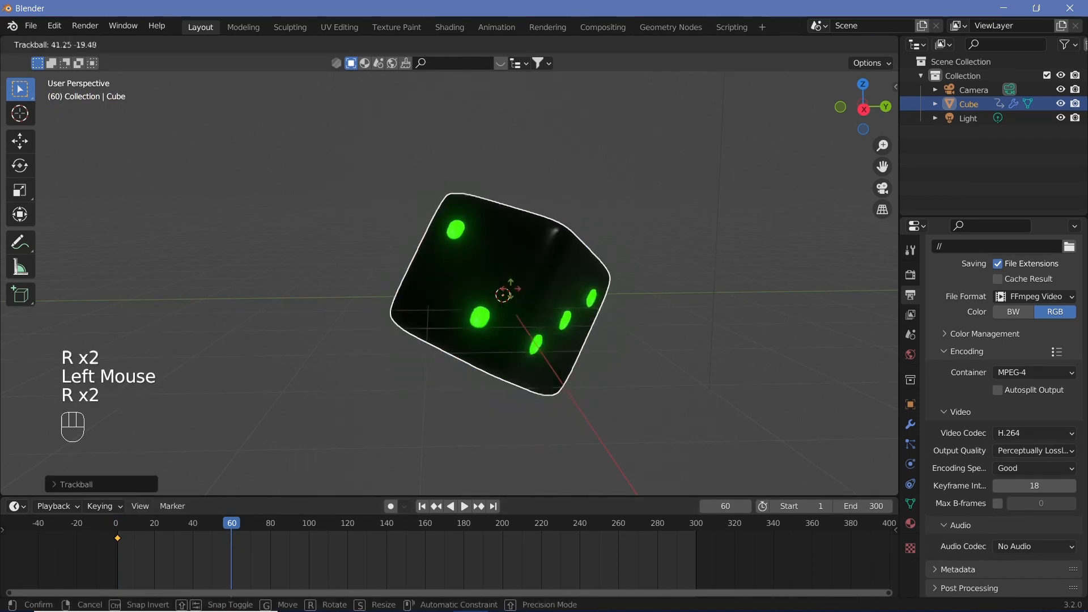
pyautogui.click(545, 316)
pyautogui.press('i')
pyautogui.click(545, 316)
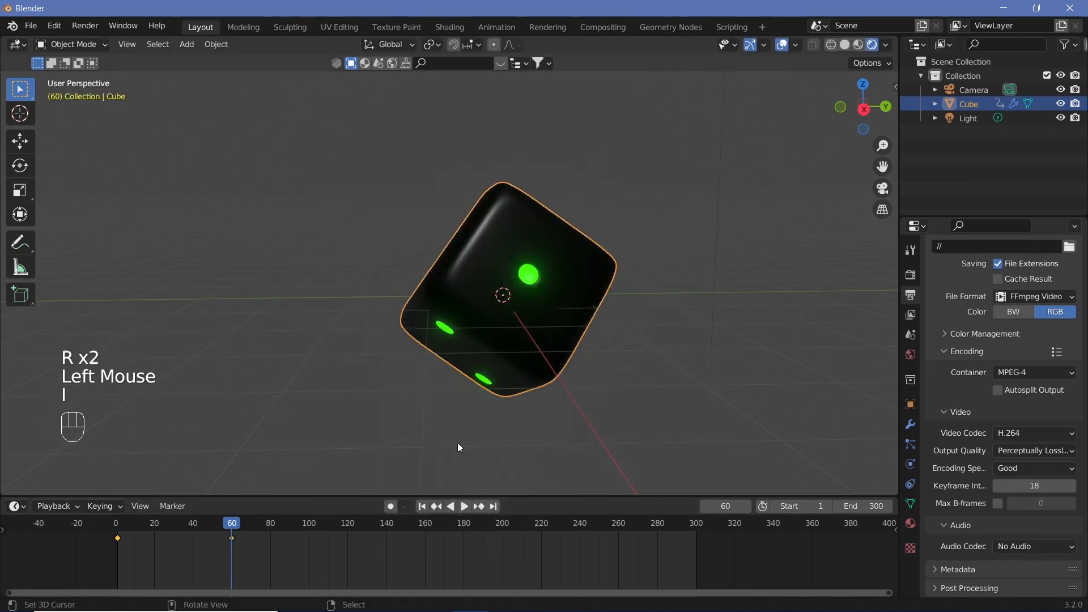
# Trackball-rotate the die to another orientation at frame 120 and insert a rotation keyframe.
pyautogui.click(348, 531)
pyautogui.press('Right')
pyautogui.press('r')
pyautogui.press('r')
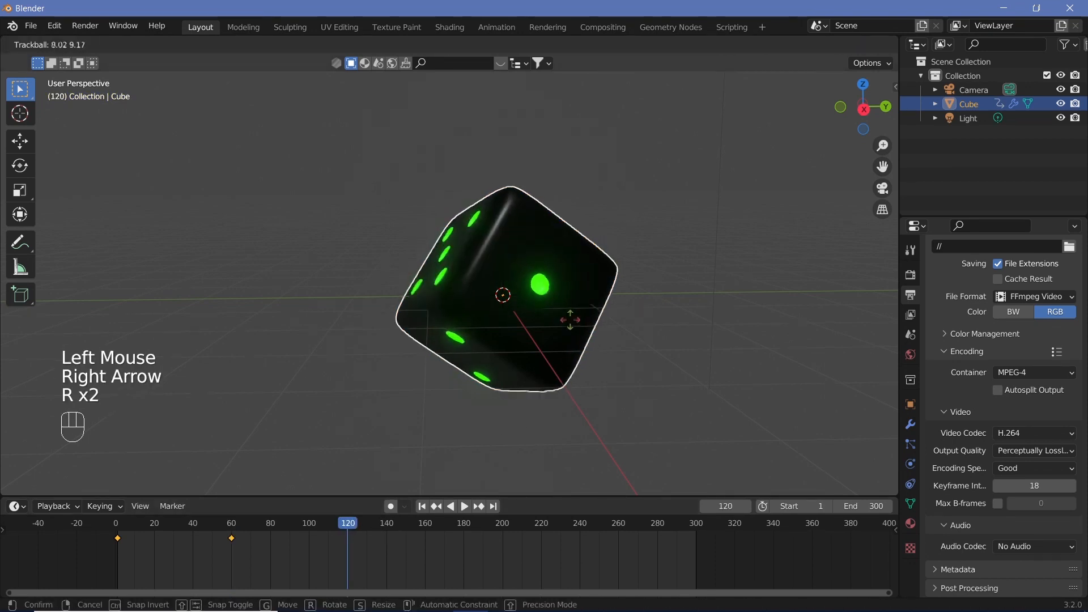
pyautogui.click(507, 255)
pyautogui.press('i')
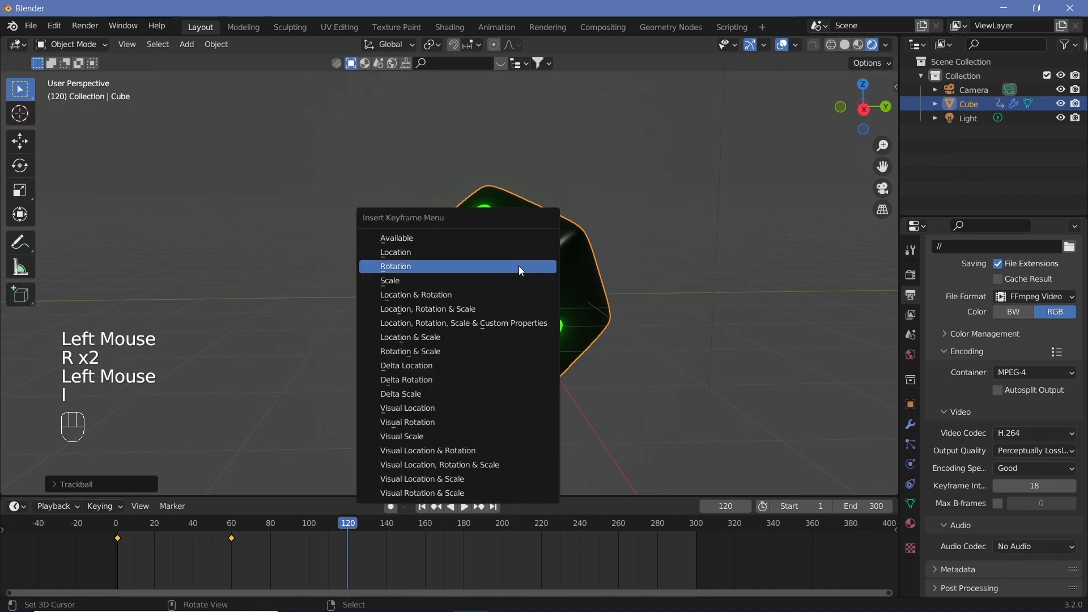
pyautogui.click(519, 270)
# Trackball-rotate the die further at frame 180 and insert a rotation keyframe.
pyautogui.click(465, 526)
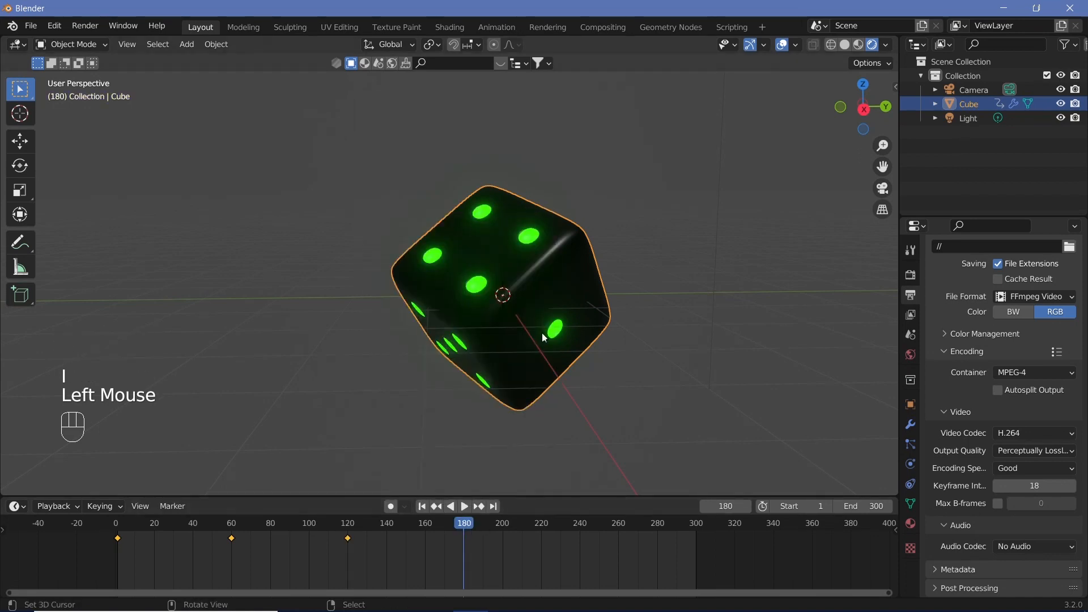
pyautogui.press('r')
pyautogui.press('r')
pyautogui.click(573, 326)
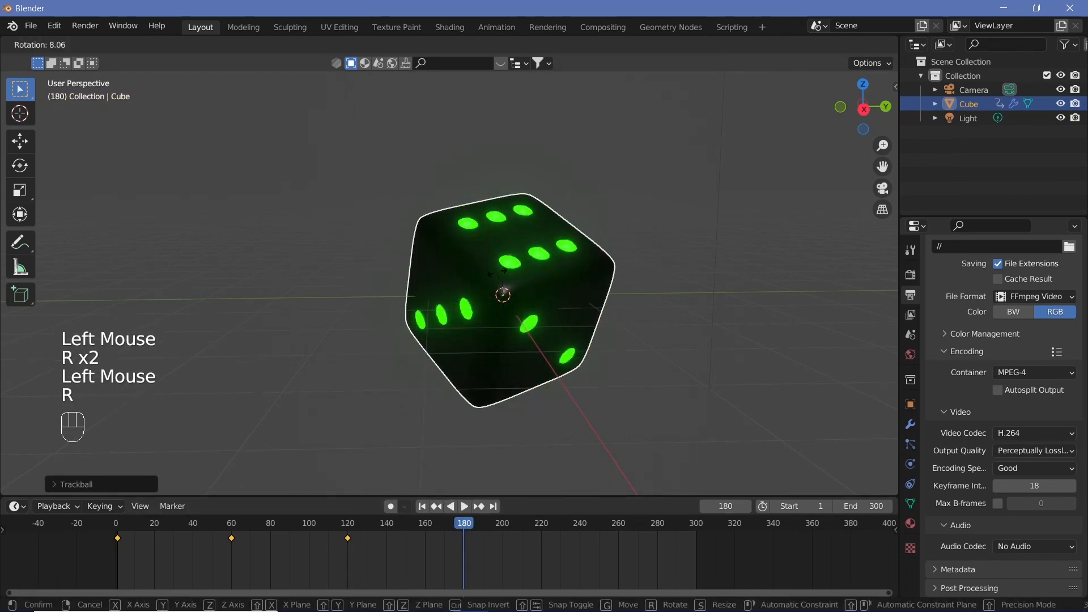
pyautogui.press('i')
pyautogui.click(573, 325)
# Trackball-rotate the die twice at frame 240 and insert a rotation keyframe.
pyautogui.click(580, 523)
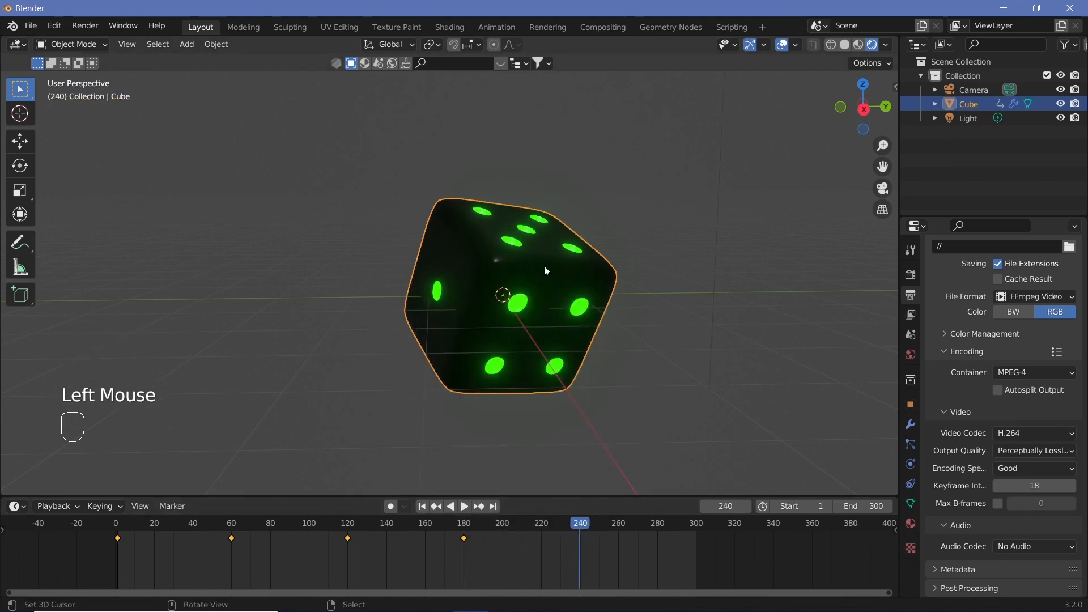
pyautogui.press('r')
pyautogui.press('r')
pyautogui.click(530, 252)
pyautogui.press('r')
pyautogui.press('r')
pyautogui.click(560, 301)
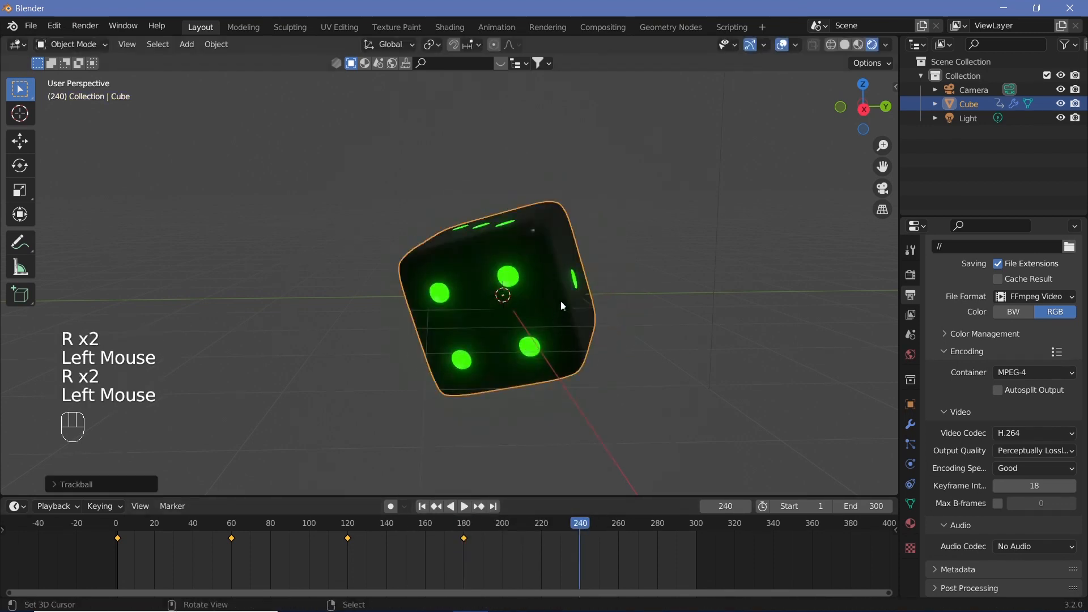
pyautogui.press('i')
pyautogui.click(518, 301)
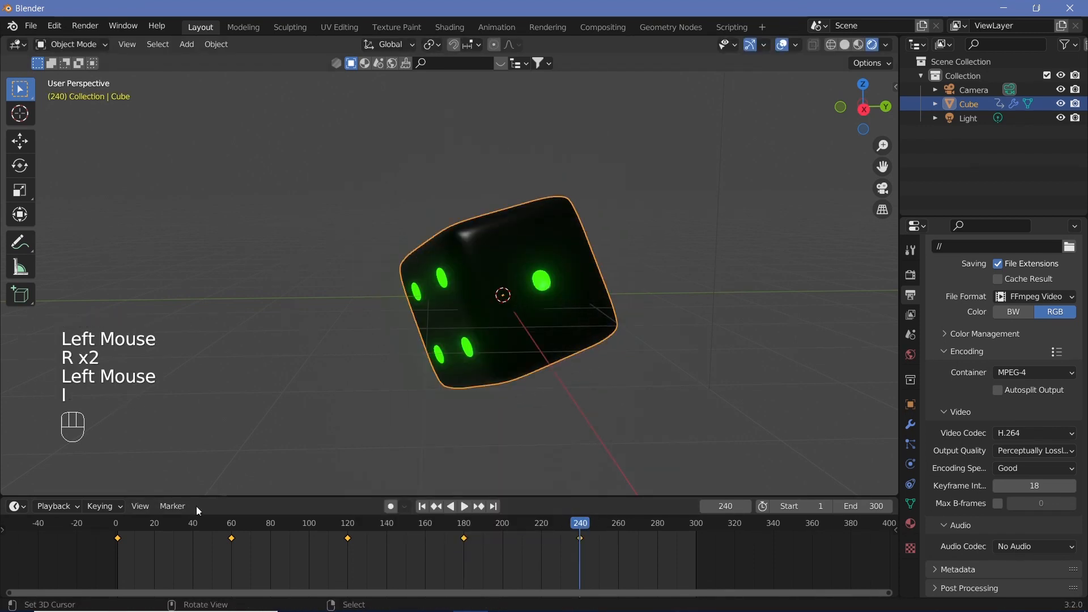
# Duplicate the die's frame 1 keyframe to frame 300 and play back the animation.
pyautogui.rightClick(120, 538)
pyautogui.hotkey('shift', 'd')
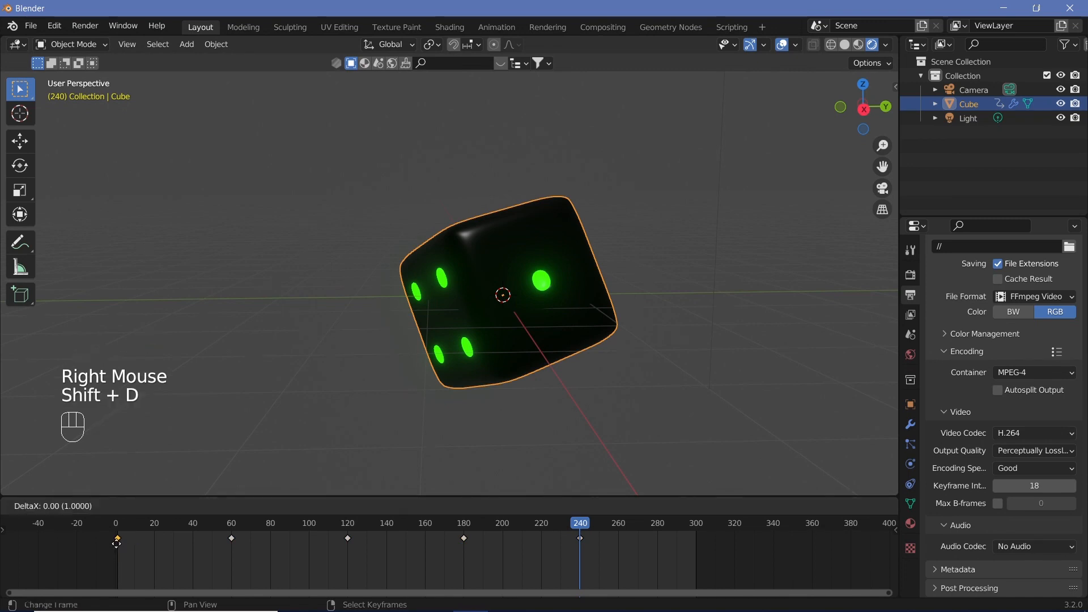
pyautogui.click(696, 566)
pyautogui.hotkey('shift', 'space')
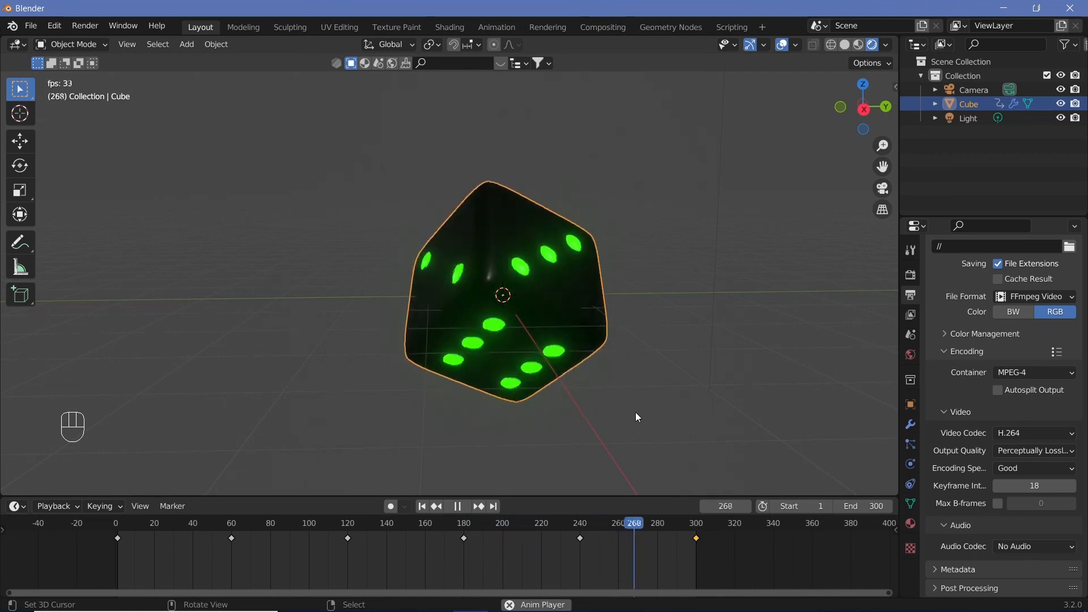
pyautogui.hotkey('shift', 'space')
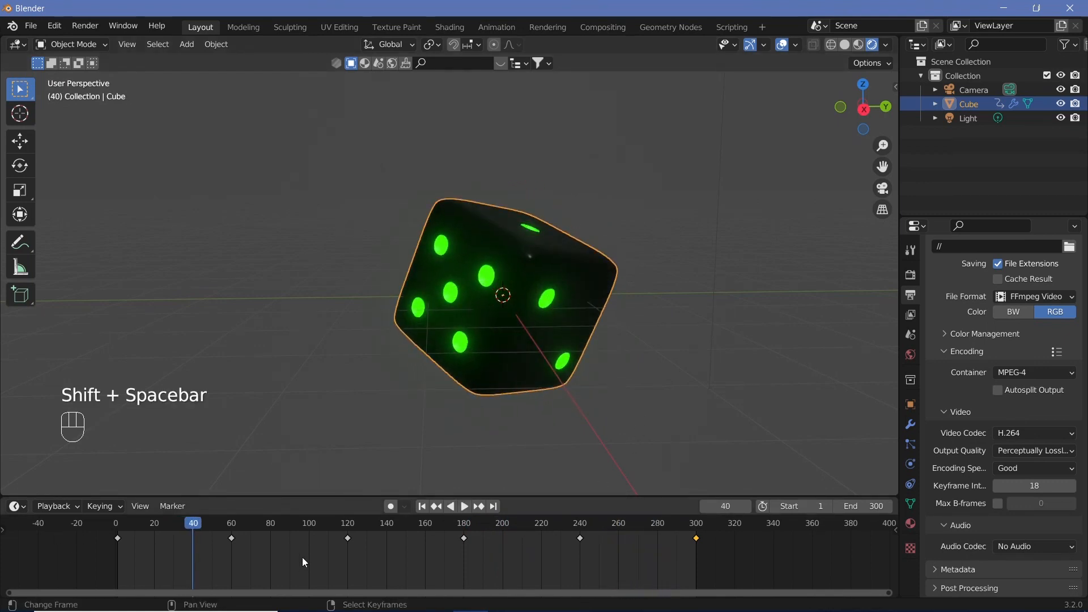
# Select all of the die's keyframes, show them in the Graph Editor, and sample a keyframe on every frame.
pyautogui.press('a')
pyautogui.click(17, 506)
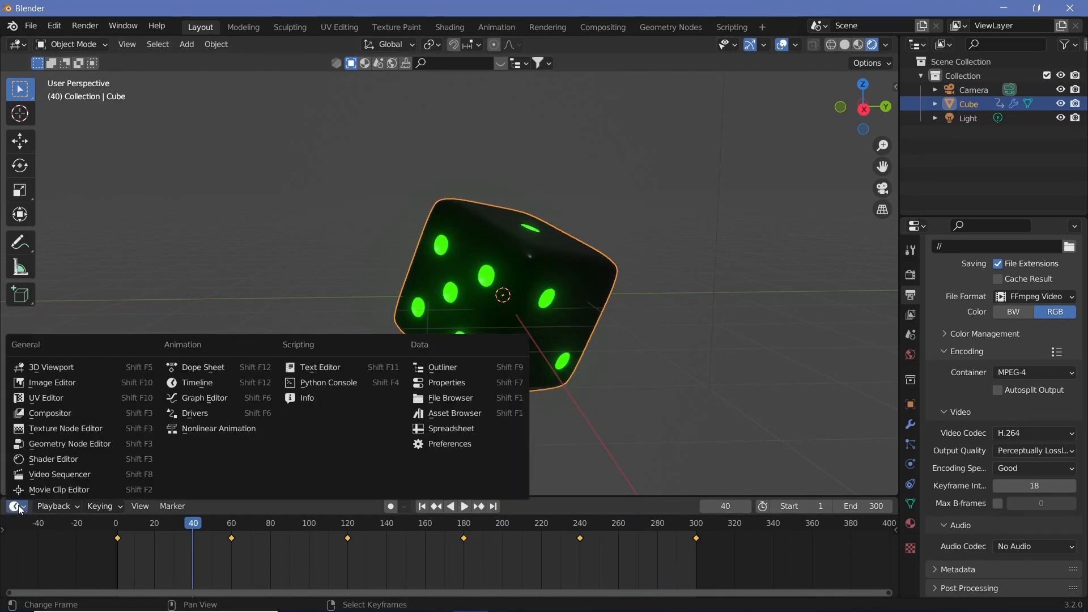
pyautogui.click(17, 506)
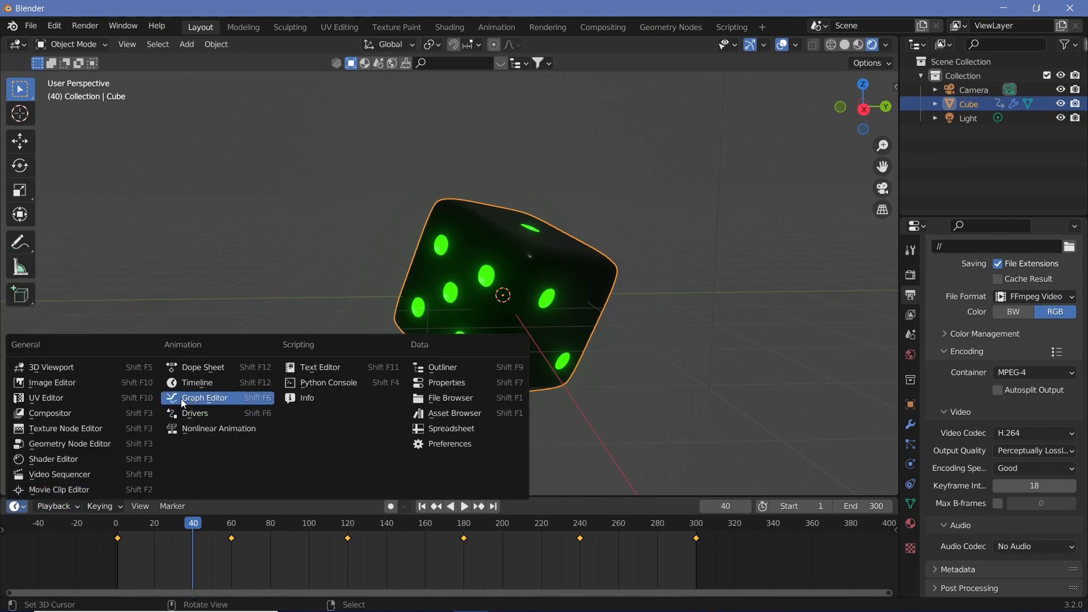
pyautogui.click(207, 413)
pyautogui.keyDown('ctrl'); pyautogui.moveTo(491, 557); pyautogui.dragTo(453, 535, button='middle'); pyautogui.keyUp('ctrl')
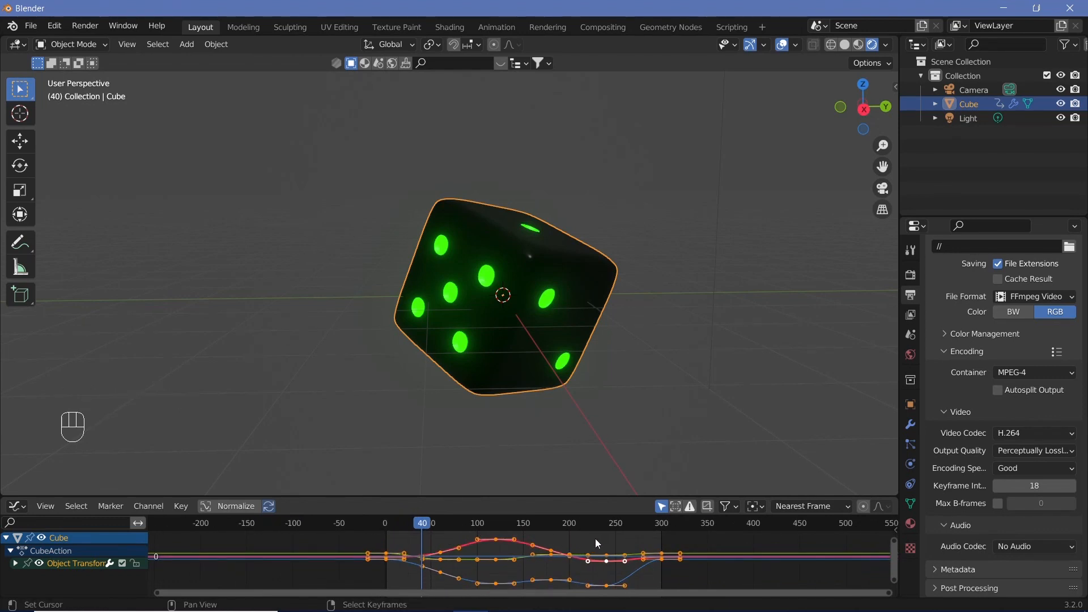
pyautogui.hotkey('shift', 'alt', 'o')
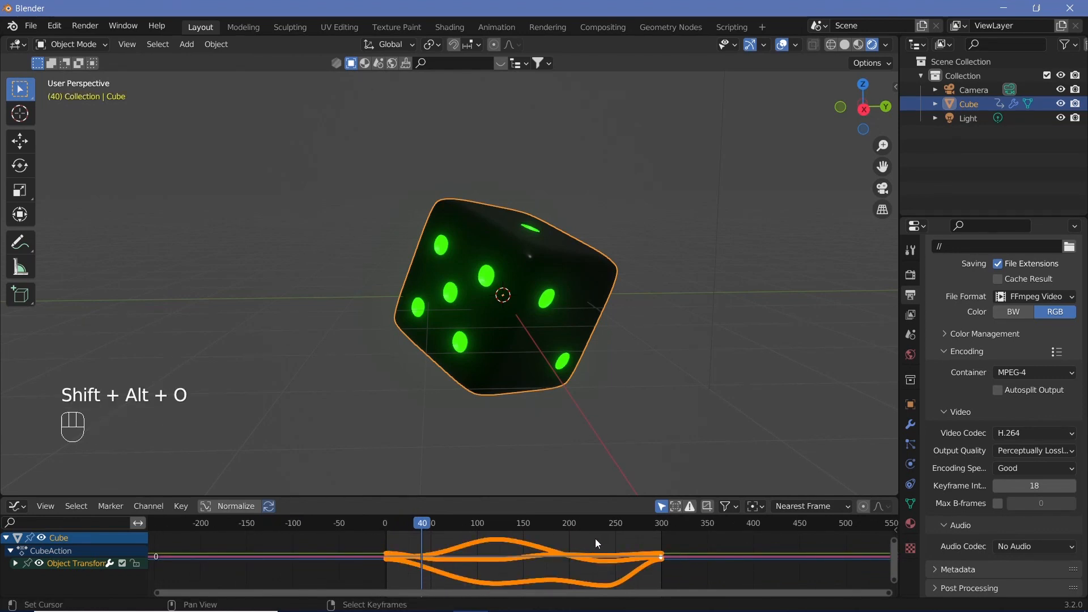
# Smooth the sampled rotation keyframes many times over to even out the curves.
pyautogui.scroll(8, 471, 556)
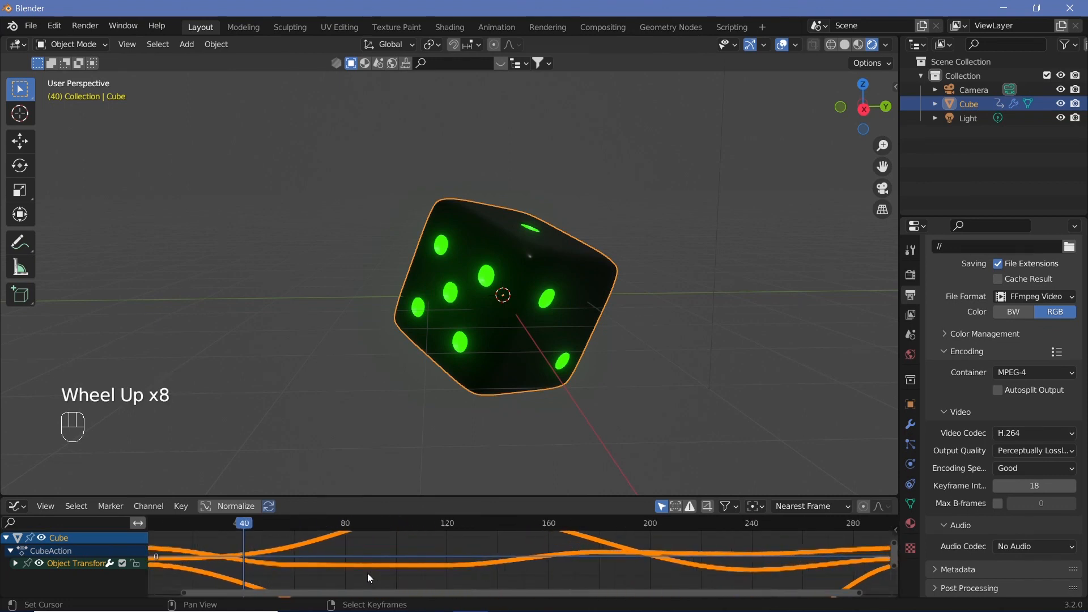
pyautogui.scroll(2, 367, 573)
pyautogui.scroll(-8, 374, 570)
pyautogui.moveTo(475, 568); pyautogui.dragTo(481, 562, button='middle')
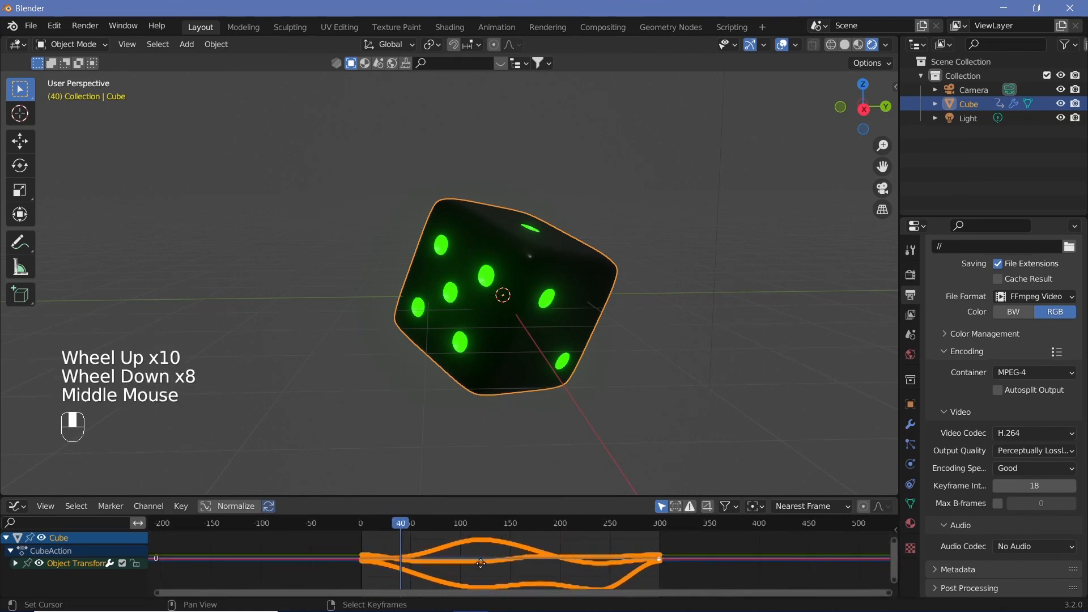
pyautogui.scroll(-3, 479, 565)
pyautogui.hotkey('alt', 'o')
pyautogui.hotkey('alt', 'o')
pyautogui.hotkey('alt', 'o')
pyautogui.hotkey('alt', 'o')
pyautogui.hotkey('alt', 'o')
pyautogui.hotkey('alt', 'o')
pyautogui.hotkey('alt', 'o')
pyautogui.hotkey('alt', 'o')
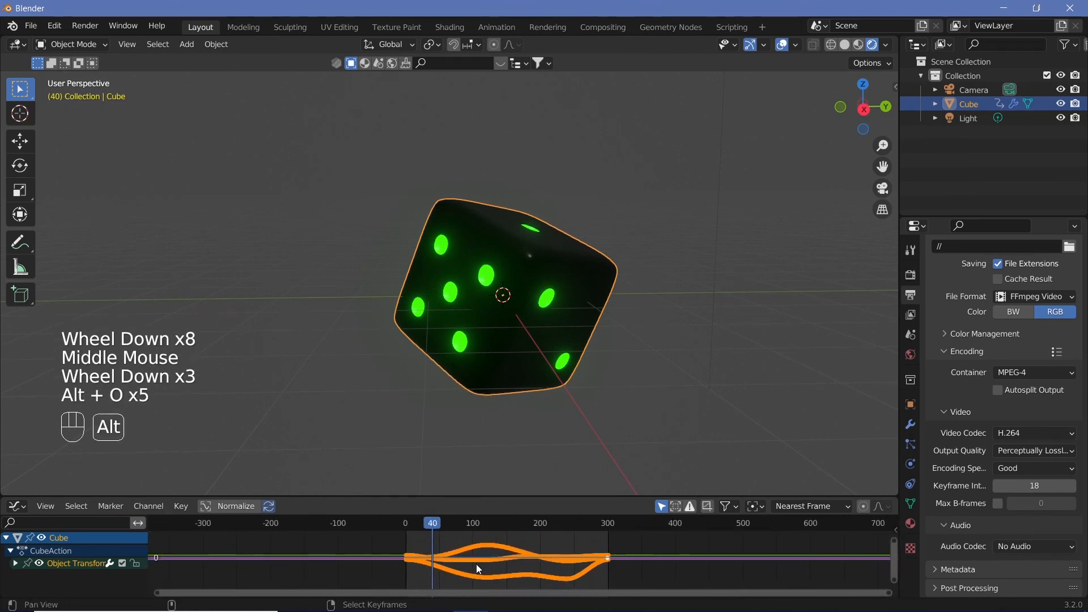
pyautogui.hotkey('alt', 'o')
pyautogui.hotkey('alt', 'o')
pyautogui.hotkey('alt', 'o')
pyautogui.hotkey('alt', 'o')
pyautogui.hotkey('alt', 'o')
pyautogui.hotkey('alt', 'o')
pyautogui.hotkey('alt', 'o')
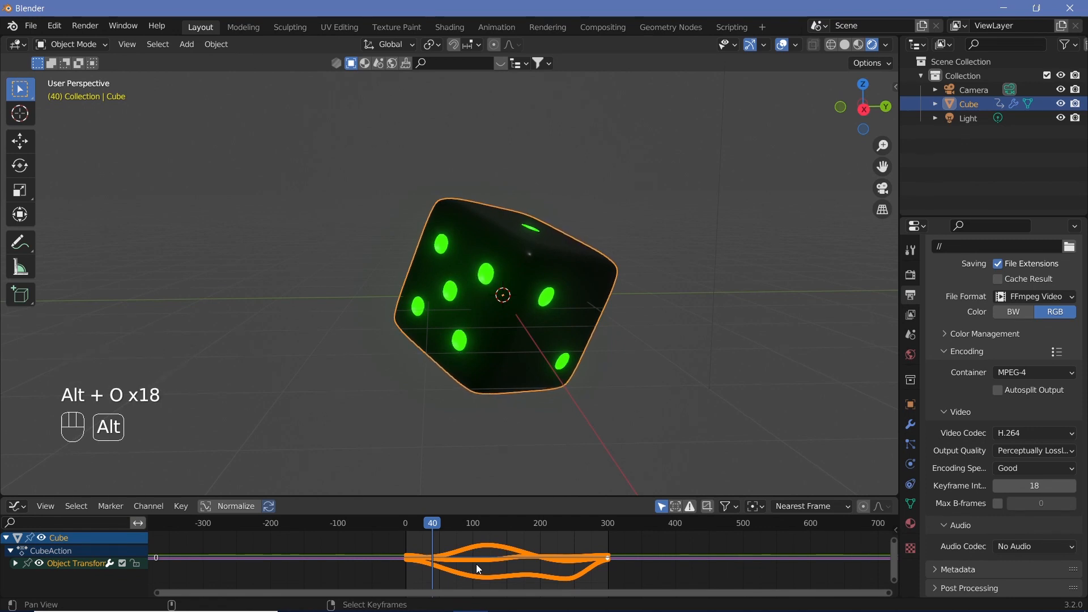
pyautogui.hotkey('alt', 'o')
pyautogui.hotkey('alt', 'o')
pyautogui.hotkey('alt', 'o')
pyautogui.hotkey('alt', 'o')
pyautogui.hotkey('alt', 'o')
pyautogui.hotkey('alt', 'o')
pyautogui.hotkey('alt', 'o')
pyautogui.hotkey('alt', 'o')
pyautogui.hotkey('alt', 'o')
pyautogui.hotkey('alt', 'o')
pyautogui.hotkey('alt', 'o')
pyautogui.hotkey('alt', 'o')
pyautogui.hotkey('alt', 'o')
pyautogui.hotkey('alt', 'o')
pyautogui.hotkey('alt', 'o')
pyautogui.hotkey('alt', 'o')
pyautogui.hotkey('alt', 'o')
pyautogui.hotkey('alt', 'o')
pyautogui.hotkey('alt', 'o')
pyautogui.hotkey('alt', 'o')
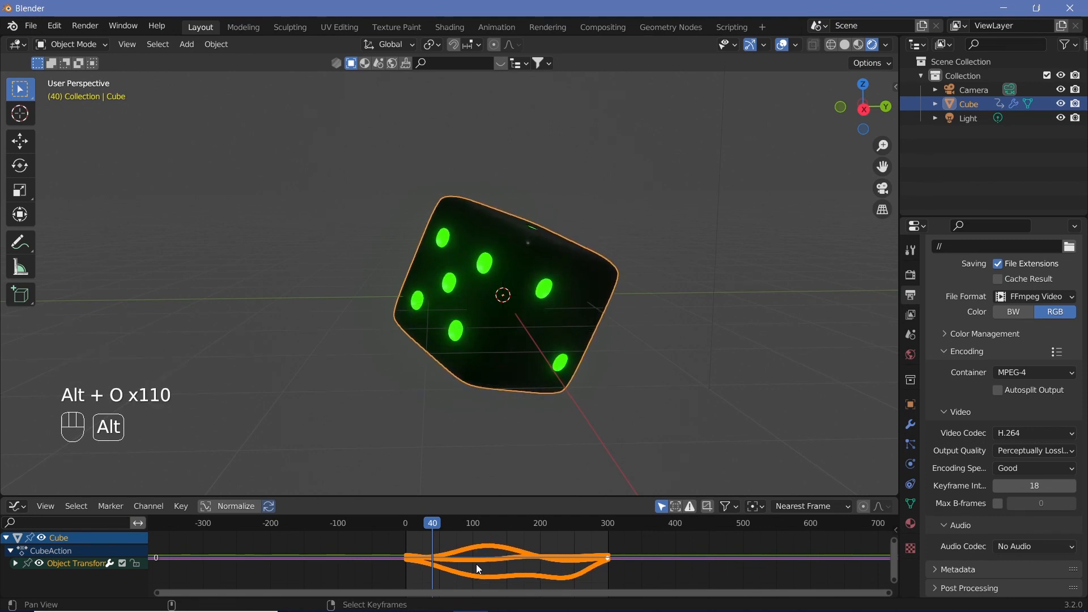
# Play back the smoothed rotation, examining the die's transform values and the loop transition around frame 300.
pyautogui.click(407, 524)
pyautogui.hotkey('shift', 'space')
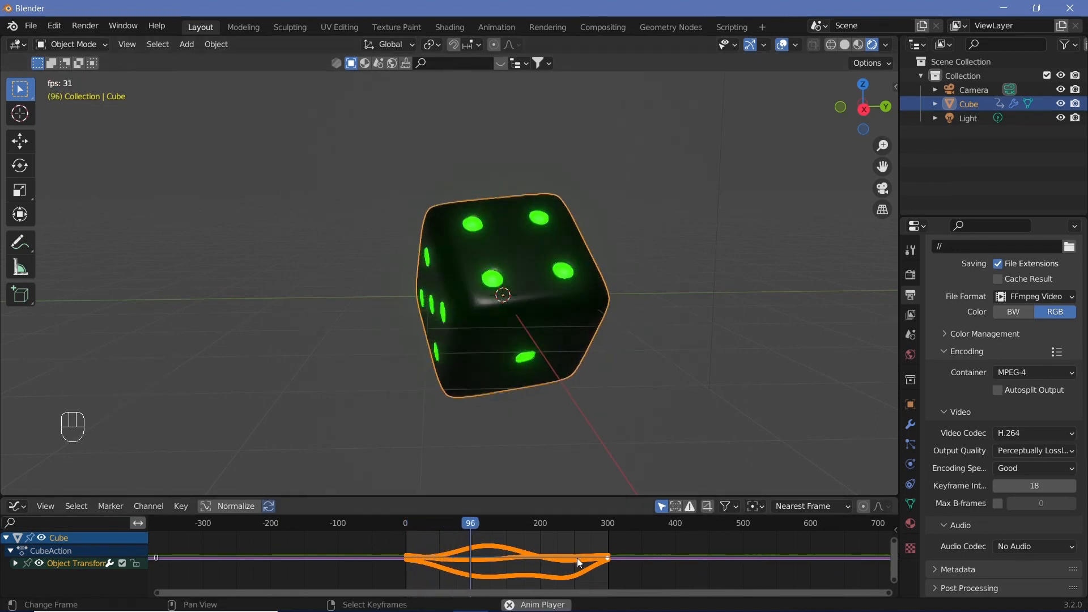
pyautogui.doubleClick(911, 407)
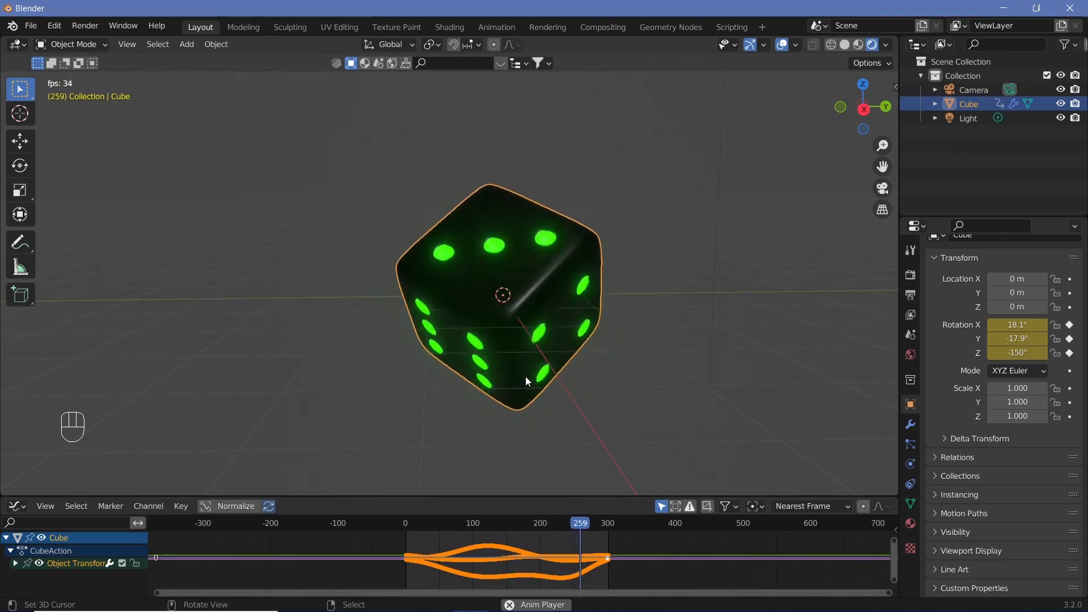
pyautogui.hotkey('shift', 'space')
pyautogui.hotkey('shift', 'space')
pyautogui.scroll(6, 665, 545)
pyautogui.click(665, 522)
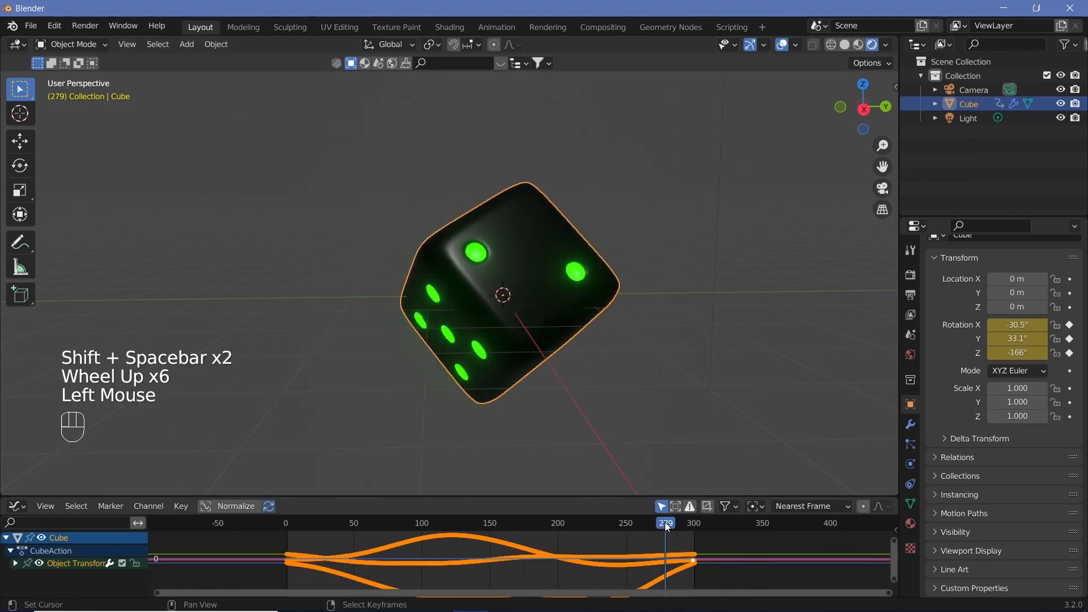
pyautogui.hotkey('shift', 'space')
pyautogui.hotkey('shift', 'space')
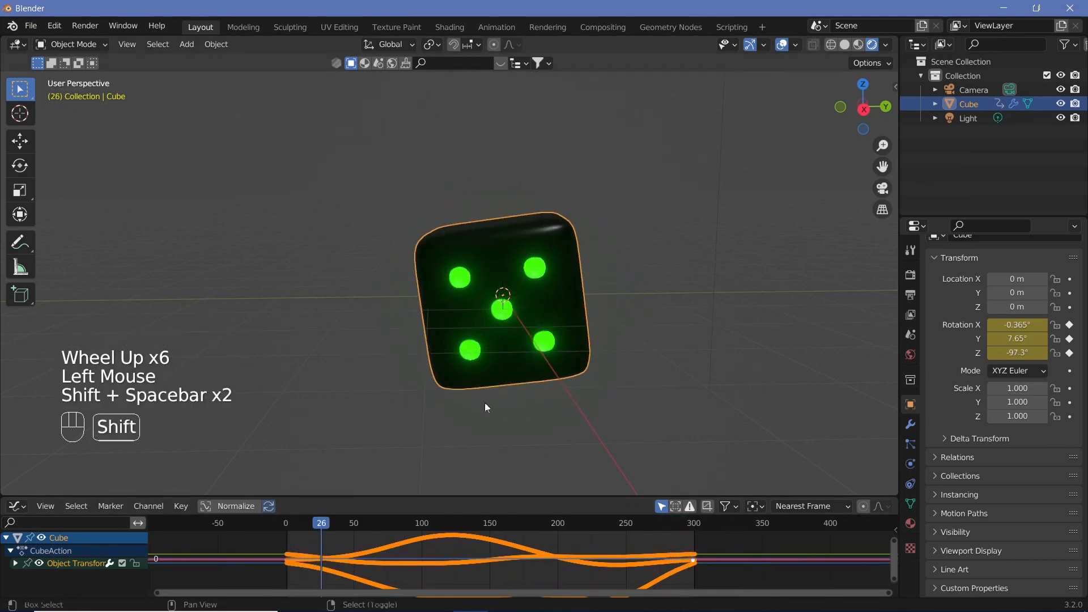
pyautogui.scroll(1, 703, 567)
pyautogui.moveTo(703, 567); pyautogui.dragTo(648, 560, button='middle')
pyautogui.scroll(3, 648, 560)
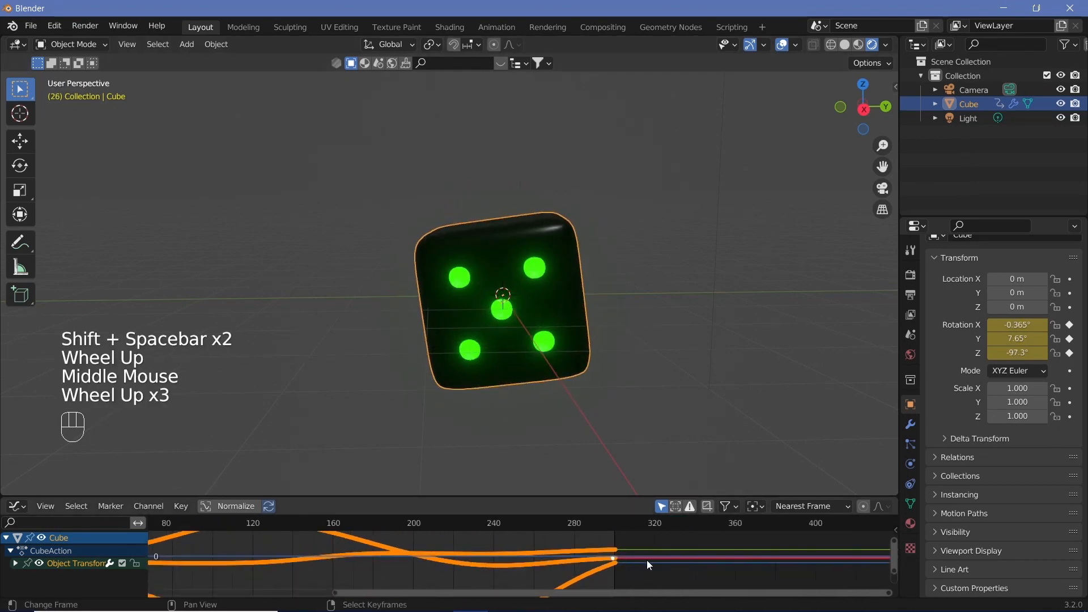
pyautogui.scroll(-1, 610, 558)
# Set the current frame to 0, return to the Timeline, and scale all keyframes by 0.95.
pyautogui.click(343, 523)
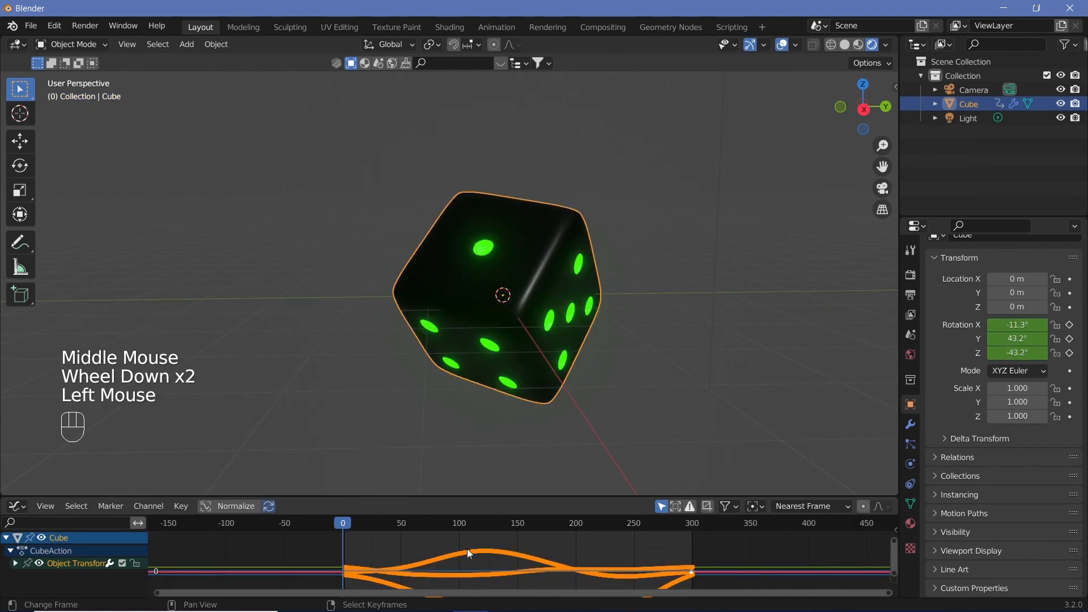
pyautogui.scroll(-2, 545, 553)
pyautogui.click(17, 506)
pyautogui.click(191, 383)
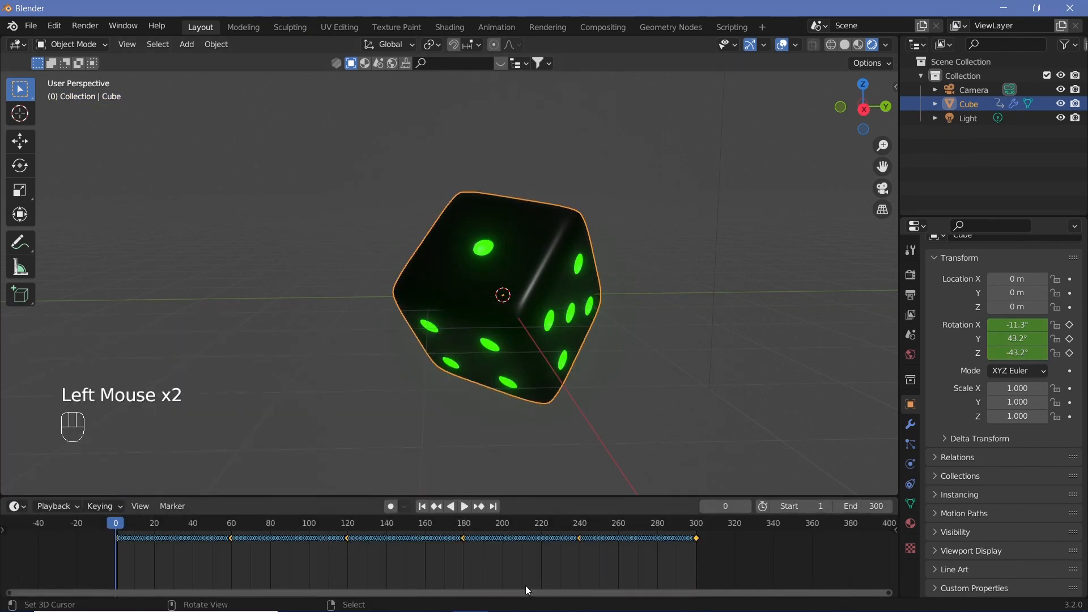
pyautogui.press('s')
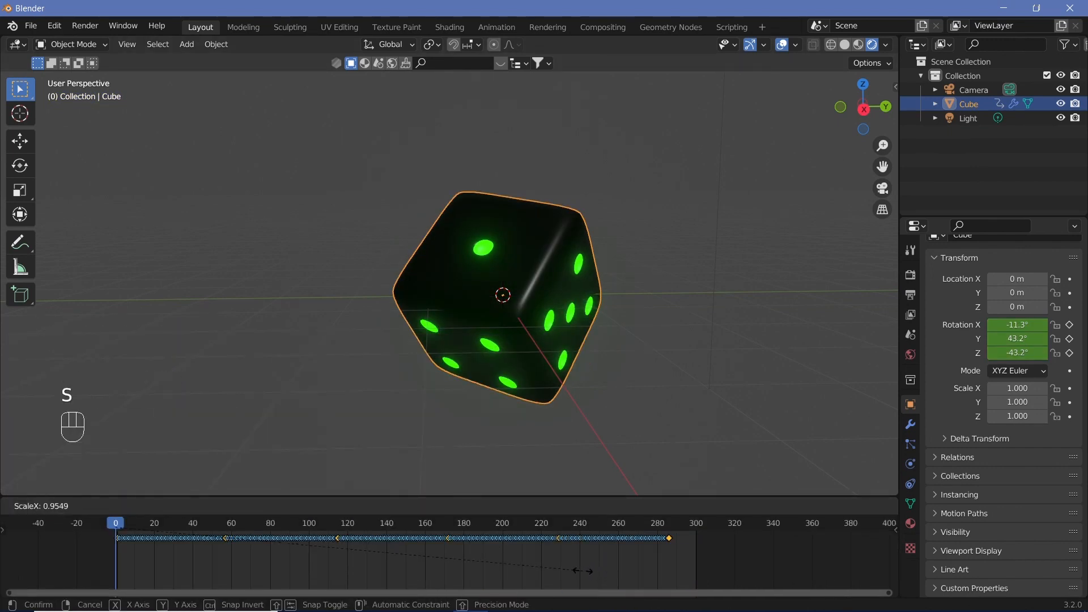
pyautogui.write('0.')
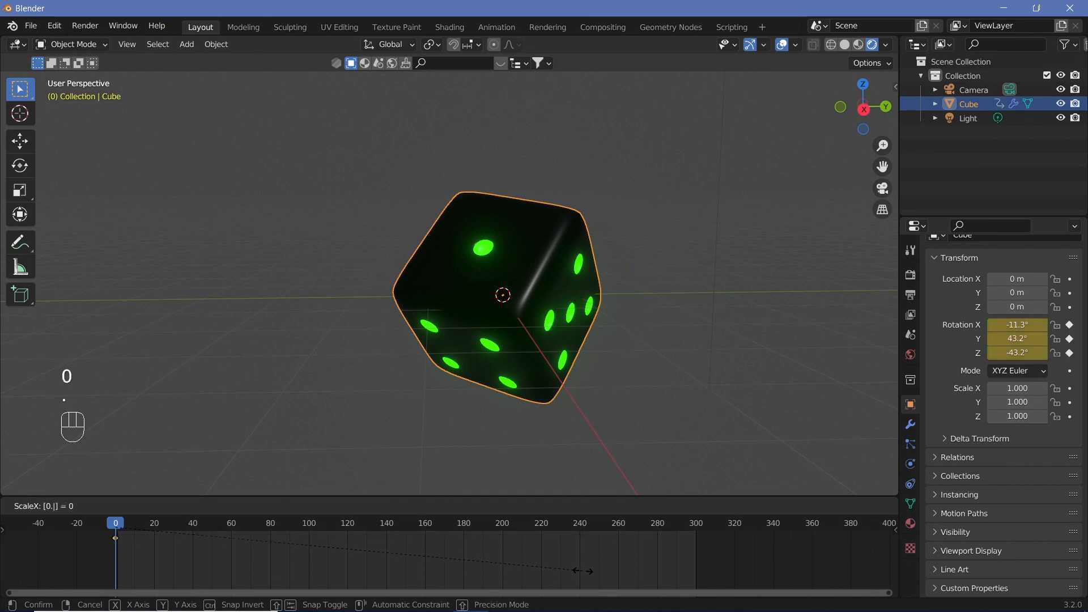
pyautogui.write('95')
pyautogui.press('Return')
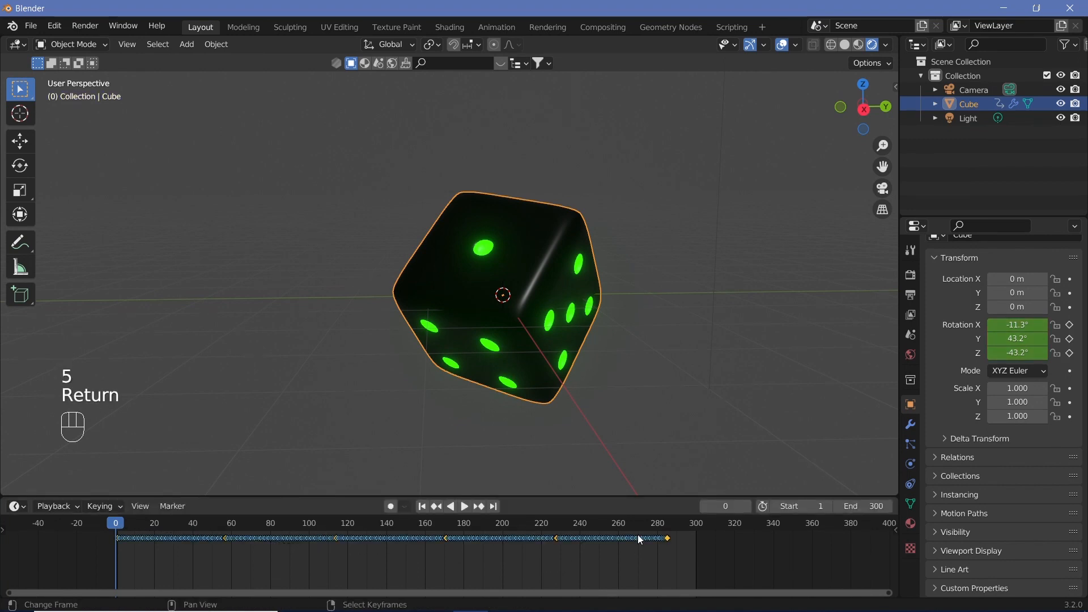
# Duplicate the die's last keyframe and place the copy at frame 300 in the Timeline.
pyautogui.rightClick(673, 538)
pyautogui.rightClick(668, 538)
pyautogui.rightClick(671, 537)
pyautogui.rightClick(672, 537)
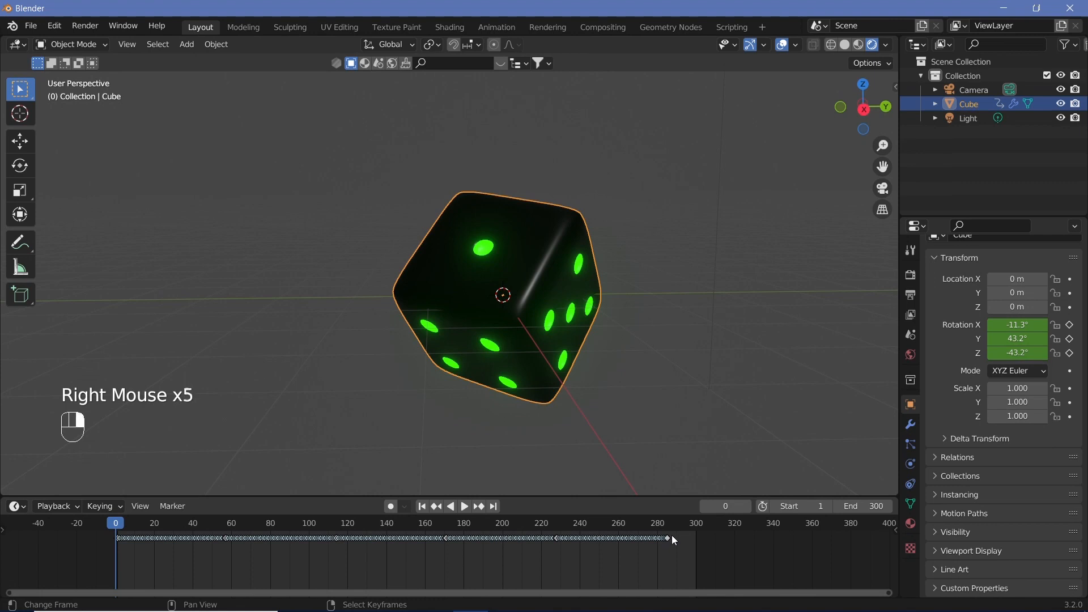
pyautogui.rightClick(670, 539)
pyautogui.rightClick(670, 539)
pyautogui.scroll(7, 669, 539)
pyautogui.middleClick(669, 539)
pyautogui.scroll(2, 669, 539)
pyautogui.rightClick(669, 539)
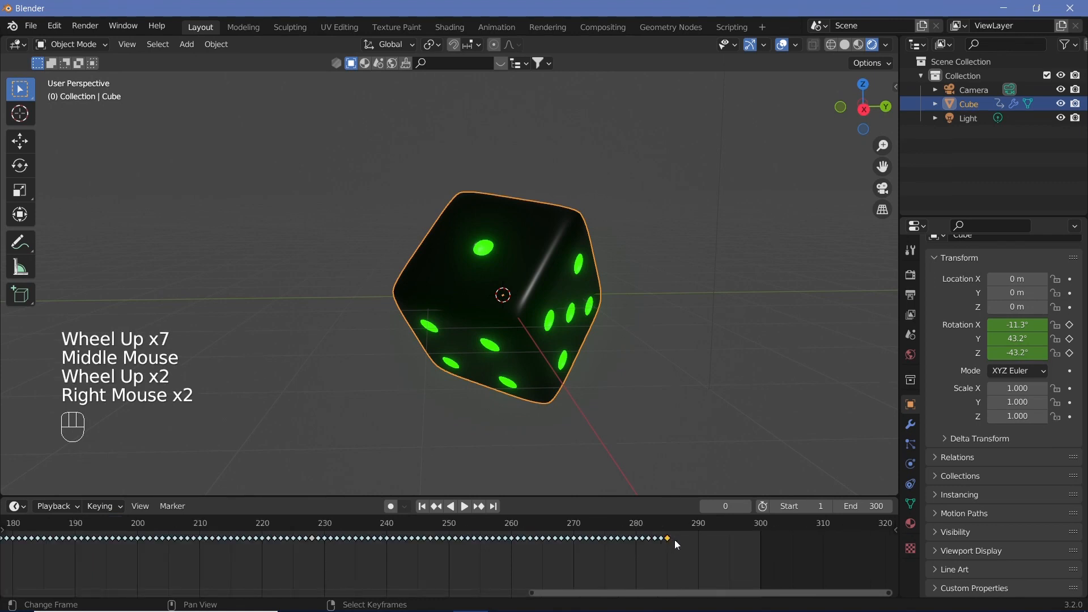
pyautogui.hotkey('shift', 'd')
pyautogui.click(763, 561)
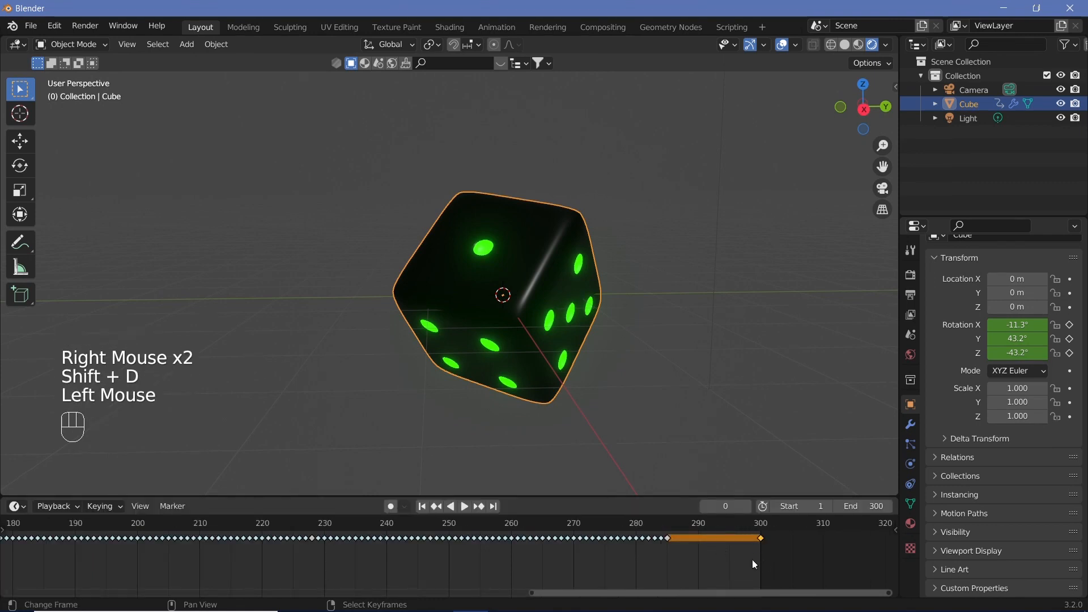
# Show the curves in the Graph Editor and sample keyframes on every frame between about frame 285 and frame 300.
pyautogui.click(17, 506)
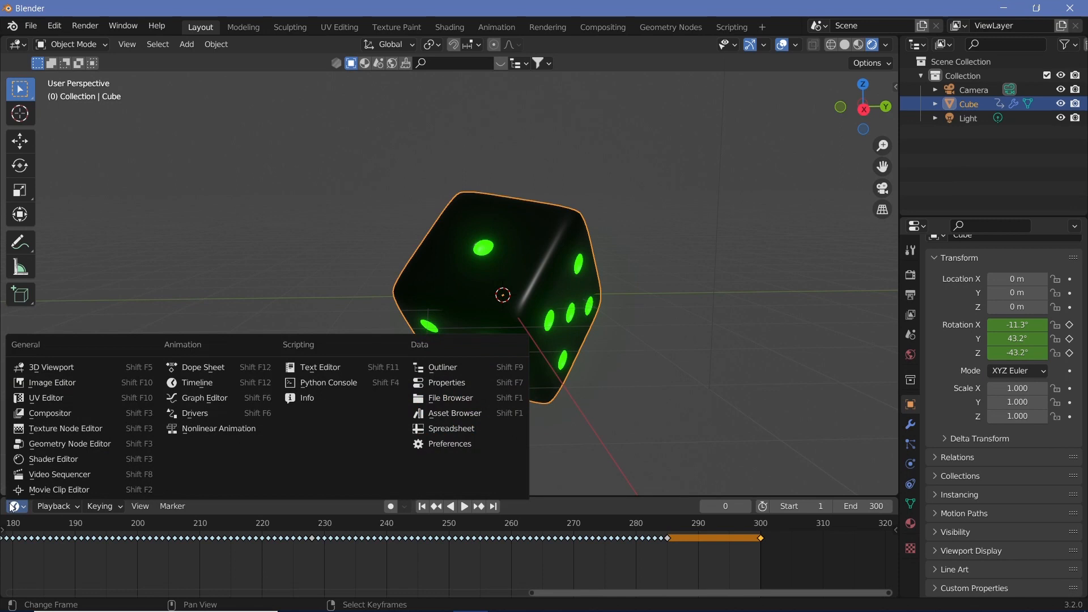
pyautogui.click(199, 399)
pyautogui.scroll(4, 601, 553)
pyautogui.middleClick(601, 553)
pyautogui.scroll(3, 567, 551)
pyautogui.middleClick(538, 550)
pyautogui.scroll(4, 510, 548)
pyautogui.hotkey('shift', 'alt', 'o')
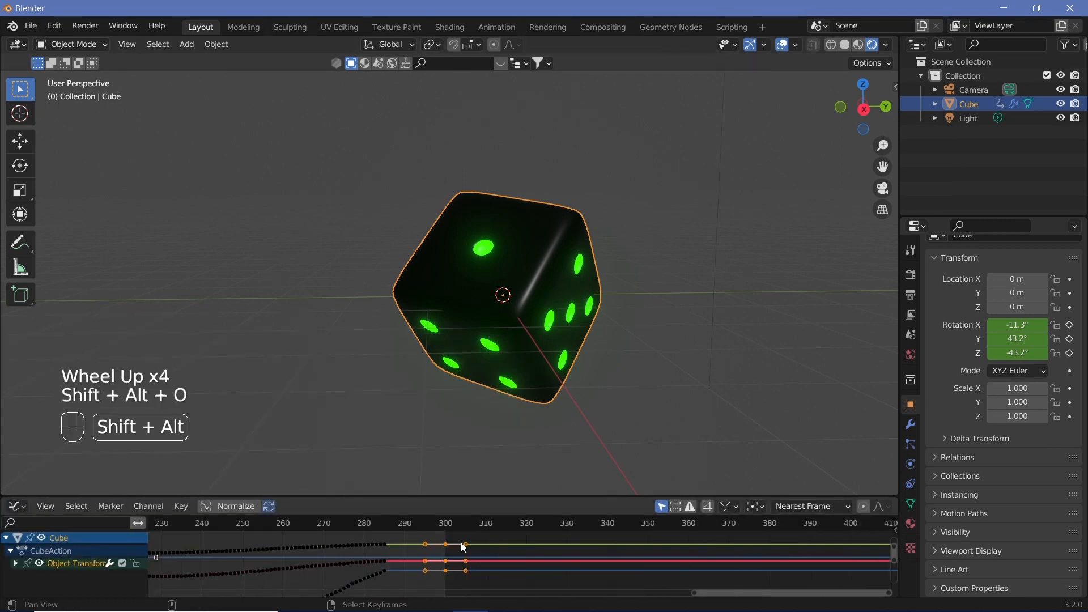
pyautogui.keyDown('shift'); pyautogui.rightClick(385, 545); pyautogui.keyUp('shift')
pyautogui.keyDown('shift'); pyautogui.rightClick(385, 561); pyautogui.keyUp('shift')
pyautogui.keyDown('shift'); pyautogui.rightClick(386, 572); pyautogui.keyUp('shift')
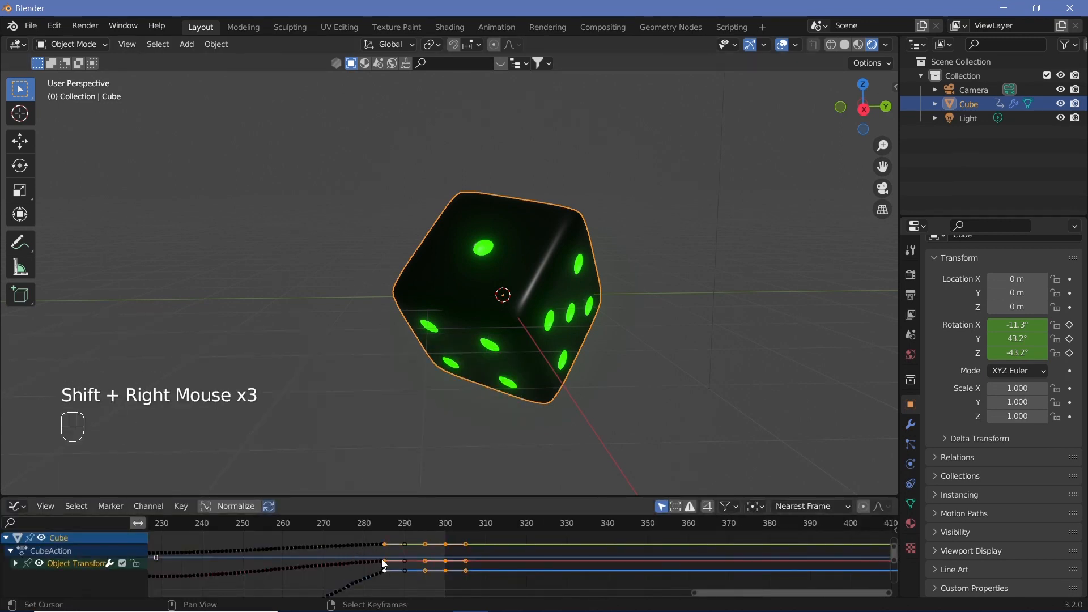
pyautogui.hotkey('shift', 'alt', 'o')
# Smooth the rotation curves' keyframes from about frame 270 to 300 many times over, and play back the animation.
pyautogui.scroll(-3, 374, 560)
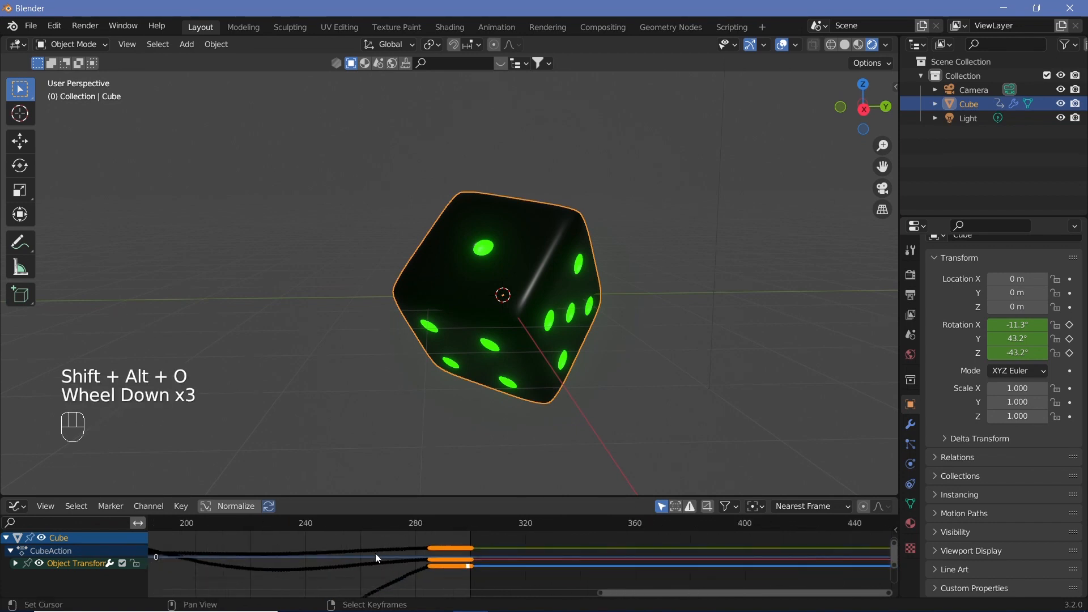
pyautogui.press('b')
pyautogui.moveTo(385, 540); pyautogui.dragTo(512, 594)
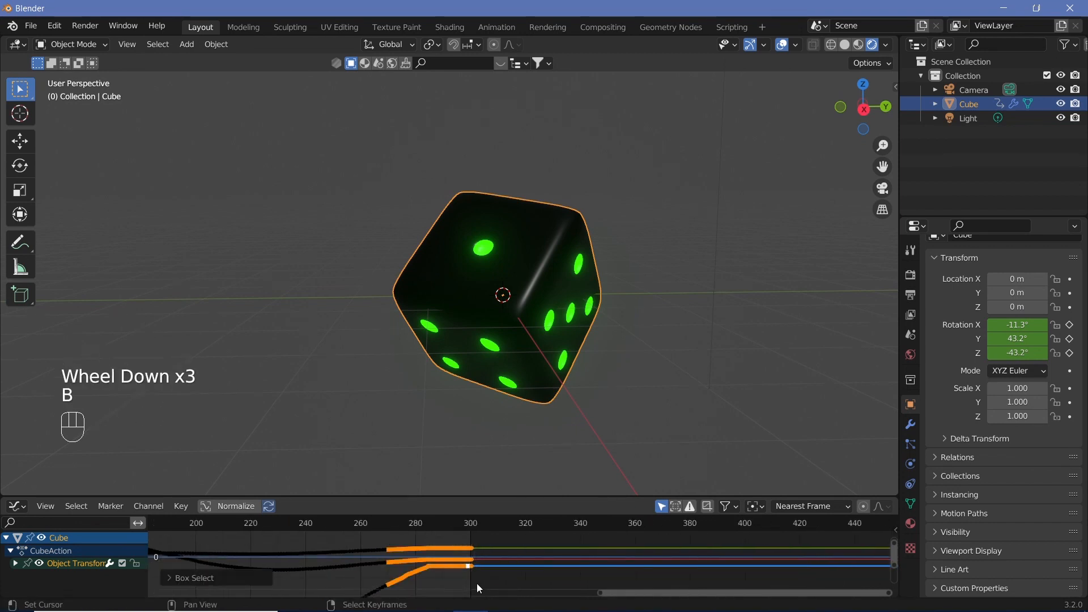
pyautogui.scroll(-5, 492, 521)
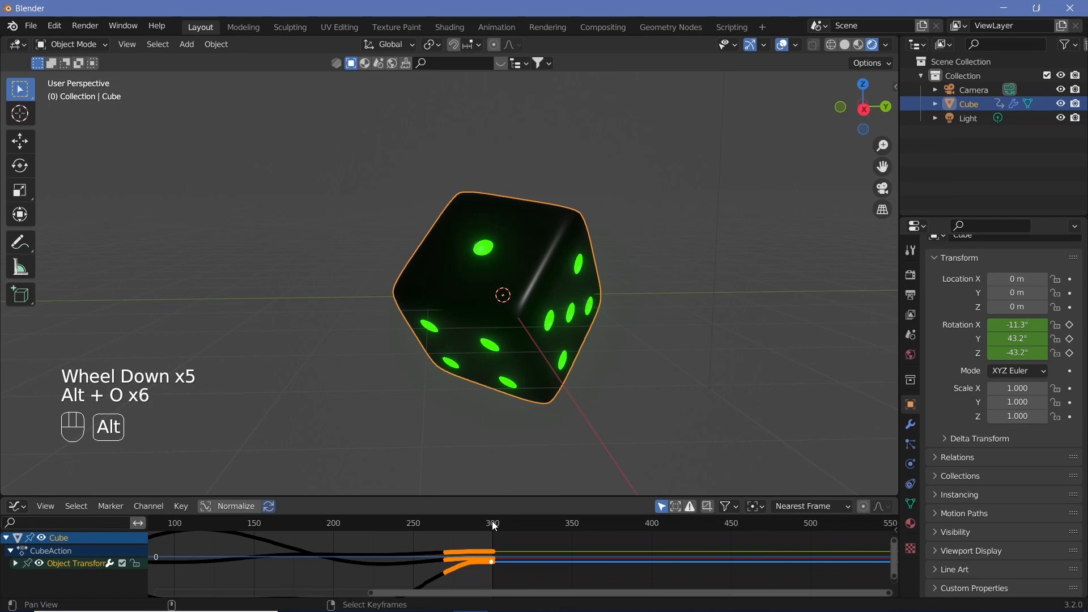
pyautogui.hotkey('alt', 'o')
pyautogui.hotkey('alt', 'o')
pyautogui.hotkey('alt', 'o')
pyautogui.hotkey('alt', 'o')
pyautogui.hotkey('alt', 'o')
pyautogui.hotkey('alt', 'o')
pyautogui.hotkey('alt', 'o')
pyautogui.hotkey('alt', 'o')
pyautogui.hotkey('alt', 'o')
pyautogui.hotkey('alt', 'o')
pyautogui.hotkey('alt', 'o')
pyautogui.hotkey('alt', 'o')
pyautogui.hotkey('alt', 'o')
pyautogui.hotkey('alt', 'o')
pyautogui.hotkey('alt', 'o')
pyautogui.hotkey('alt', 'o')
pyautogui.hotkey('alt', 'o')
pyautogui.hotkey('alt', 'o')
pyautogui.hotkey('alt', 'o')
pyautogui.hotkey('alt', 'o')
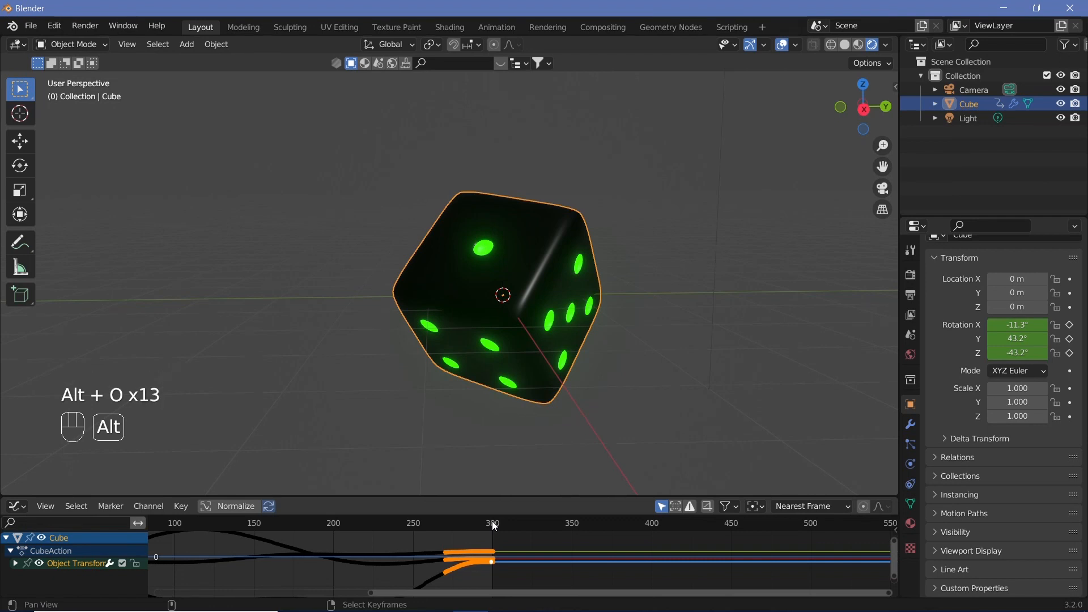
pyautogui.click(406, 530)
pyautogui.hotkey('shift', 'space')
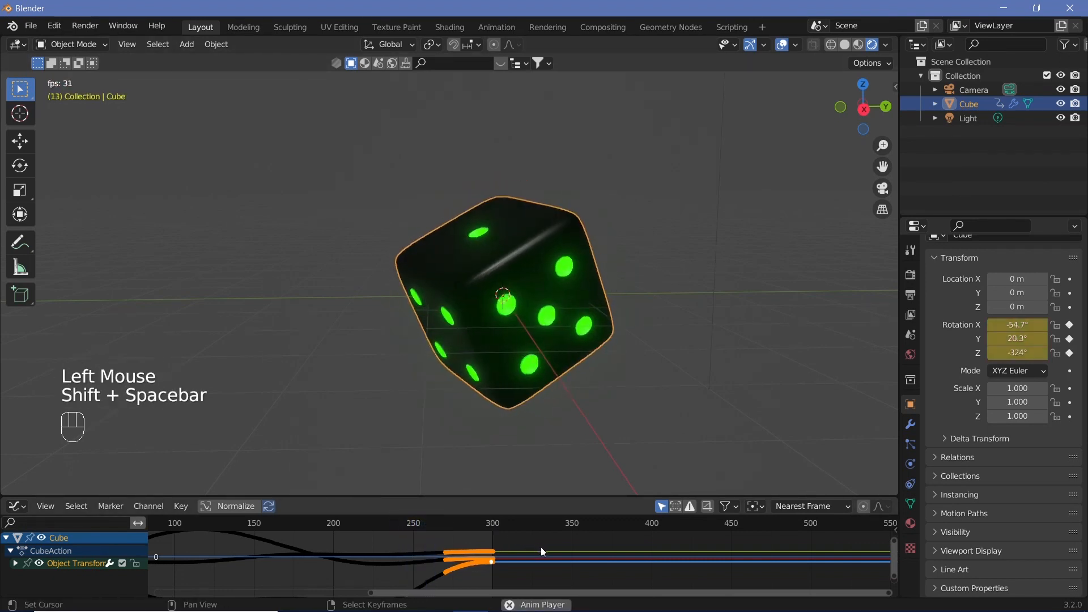
pyautogui.scroll(-2, 493, 544)
pyautogui.keyDown('shift'); pyautogui.moveTo(493, 544); pyautogui.dragTo(403, 549, button='middle'); pyautogui.keyUp('shift')
pyautogui.scroll(1, 403, 549)
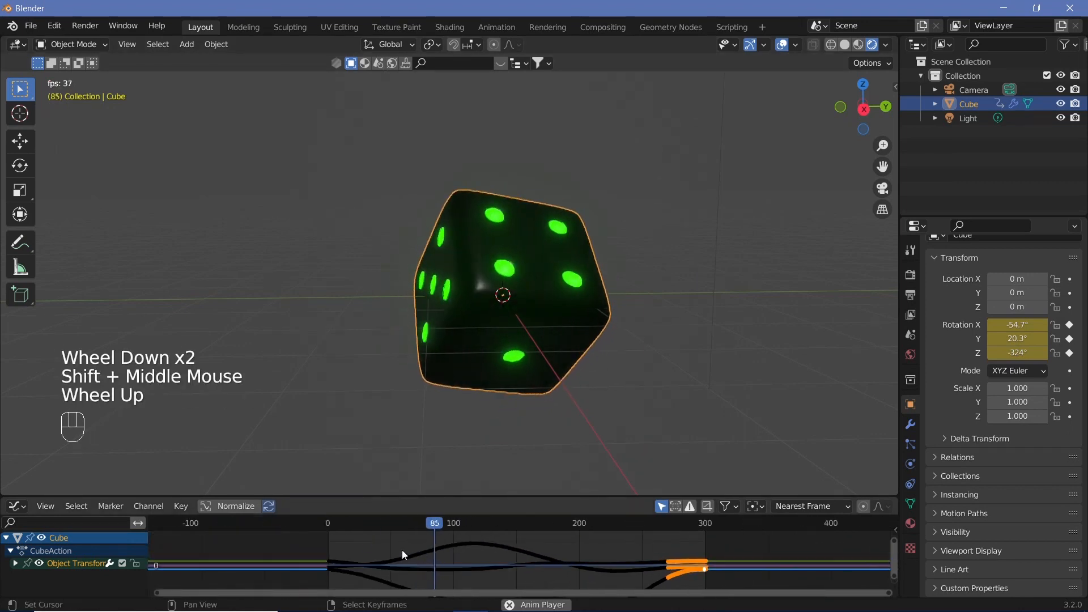
pyautogui.hotkey('shift', 'space')
# Return to the Timeline, set the current frame to 300, and scale all keyframes by 0.95.
pyautogui.click(17, 505)
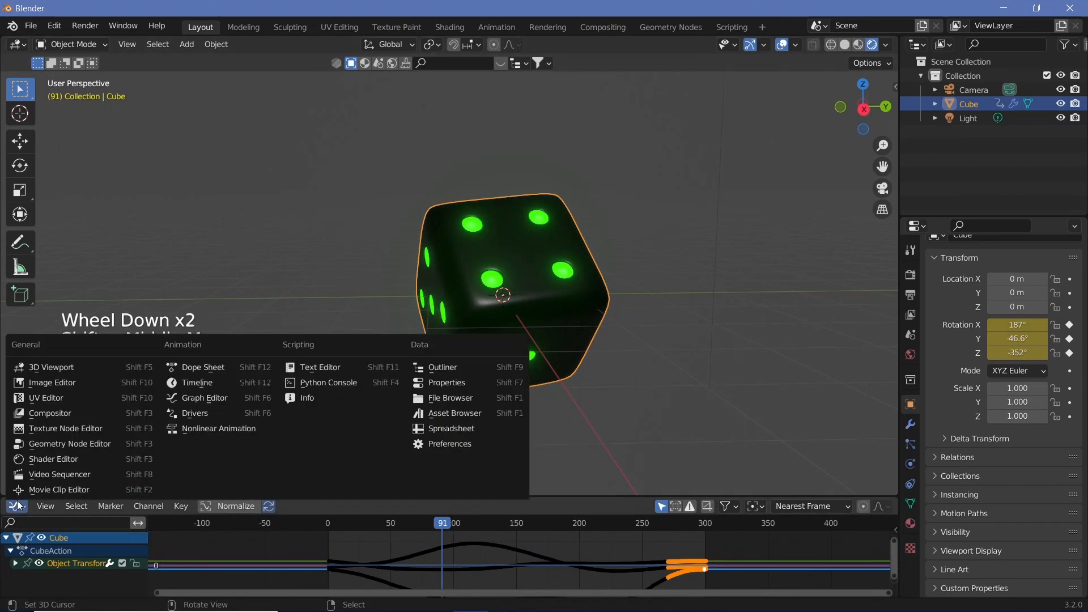
pyautogui.click(196, 377)
pyautogui.click(763, 528)
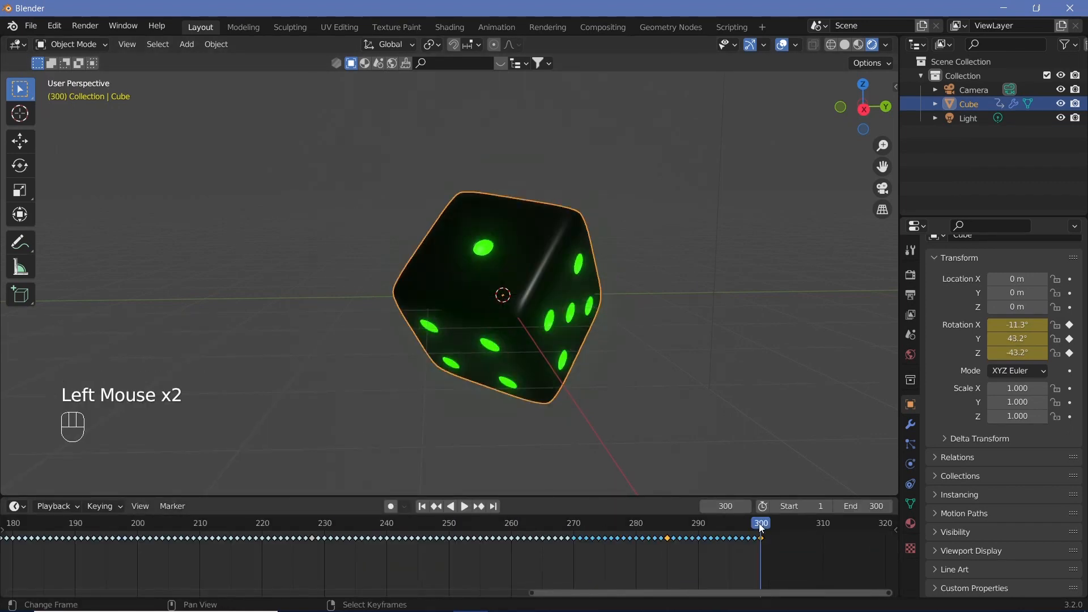
pyautogui.scroll(-9, 370, 560)
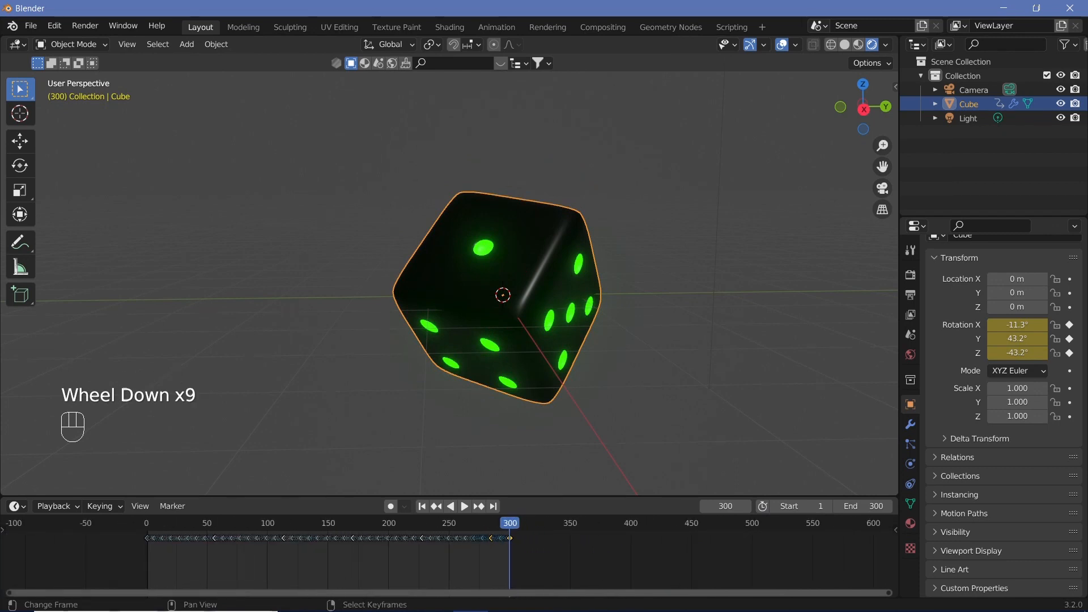
pyautogui.write('s0.')
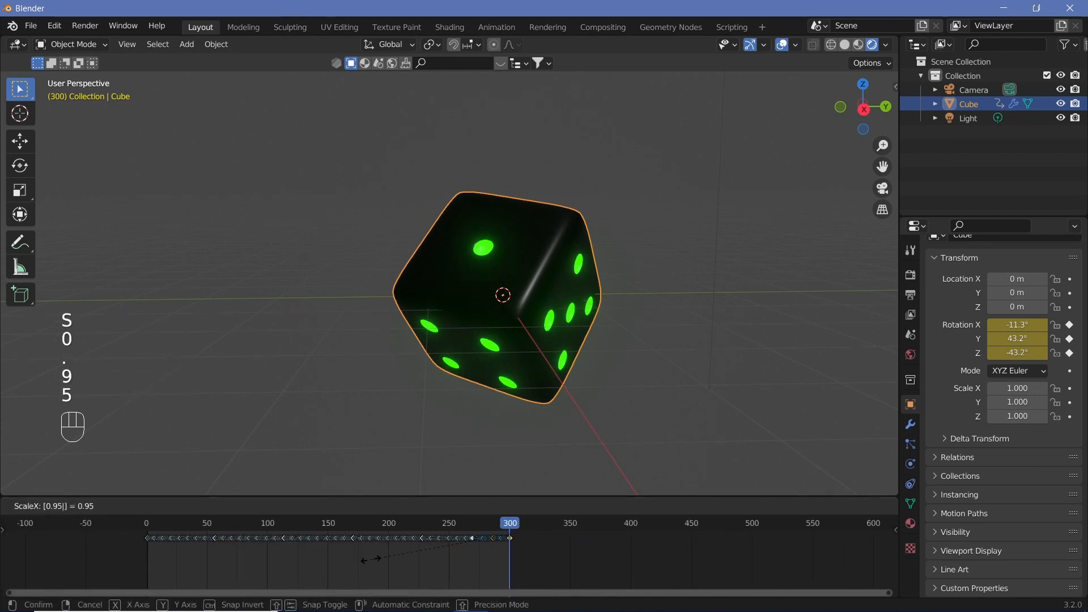
pyautogui.rightClick(356, 564)
pyautogui.press('a')
pyautogui.write('s')
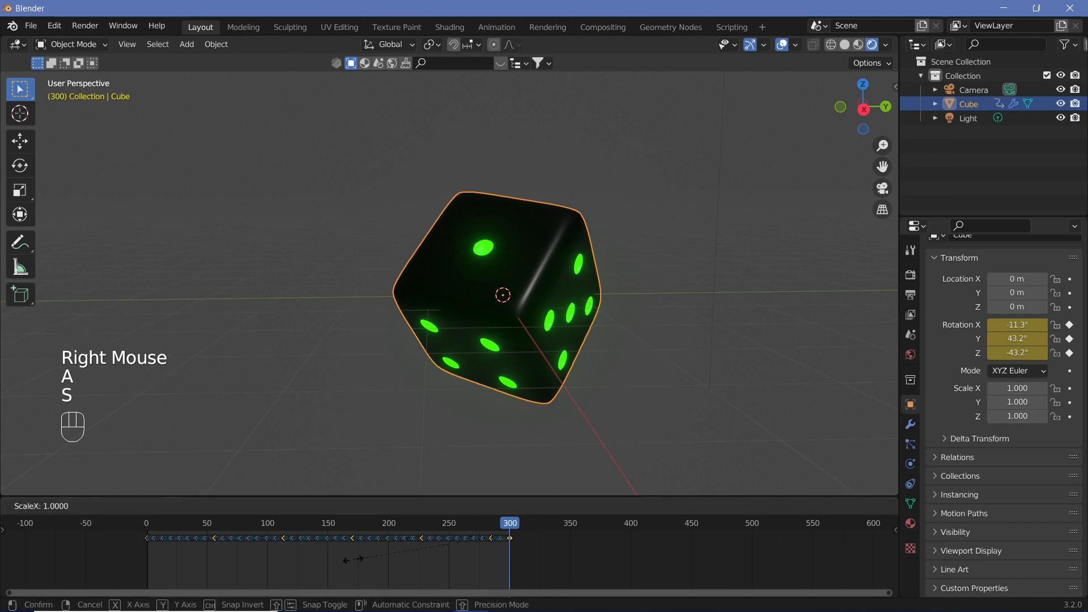
pyautogui.write('0.95')
pyautogui.press('Return')
# Duplicate the die's first keyframe and place the copy at frame 0.
pyautogui.scroll(2, 223, 561)
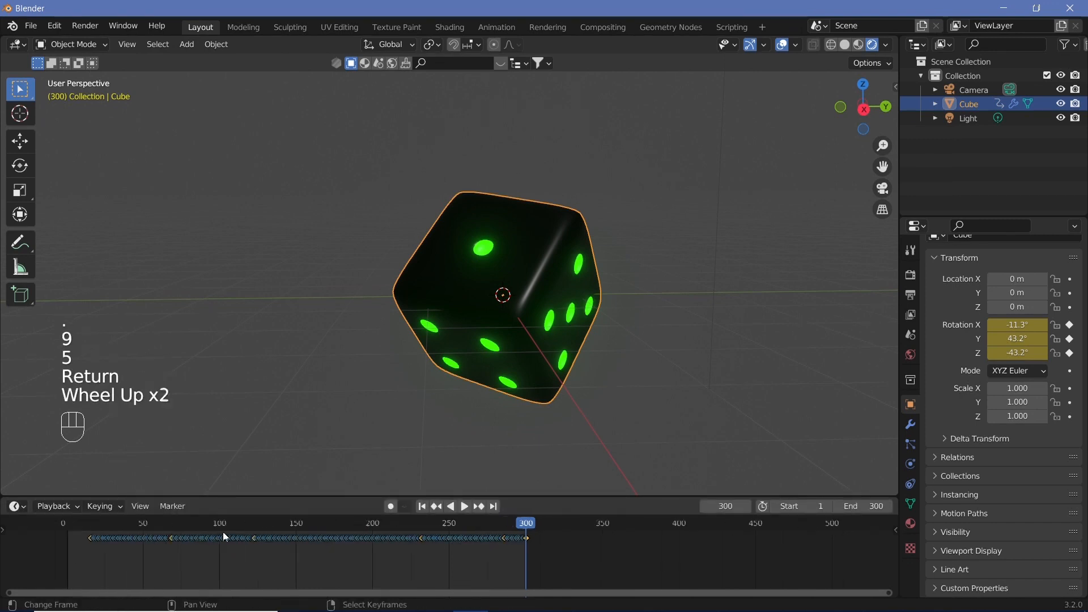
pyautogui.moveTo(222, 561); pyautogui.dragTo(255, 566, button='middle')
pyautogui.scroll(3, 263, 569)
pyautogui.rightClick(263, 564)
pyautogui.hotkey('shift', 'd')
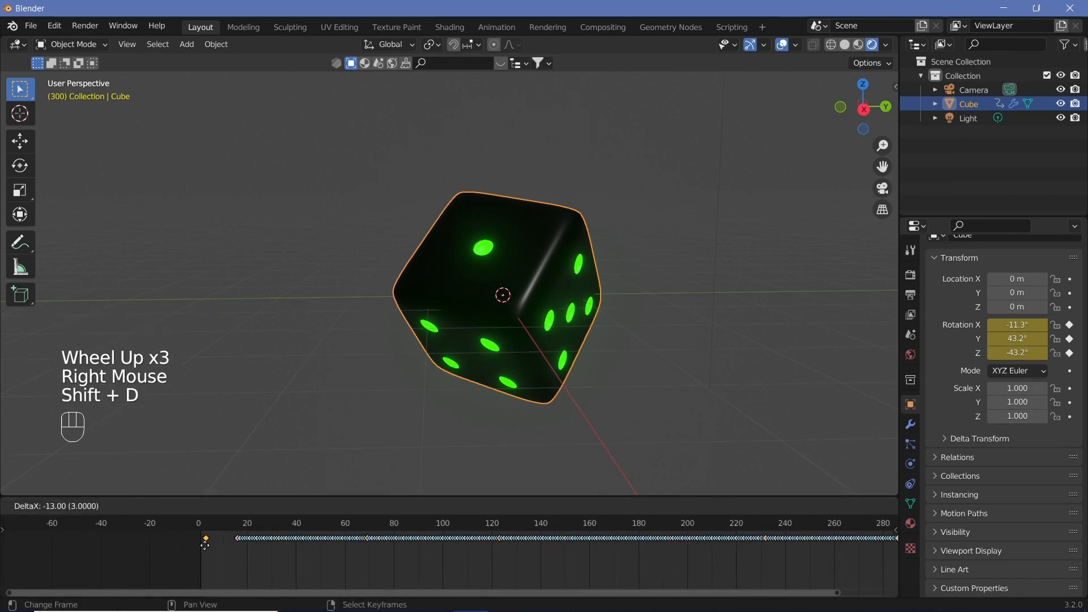
pyautogui.click(233, 552)
# Select the first two keyframes, show them in the Graph Editor, and sample keyframes on every frame between them.
pyautogui.keyDown('shift'); pyautogui.rightClick(235, 538); pyautogui.keyUp('shift')
pyautogui.click(17, 506)
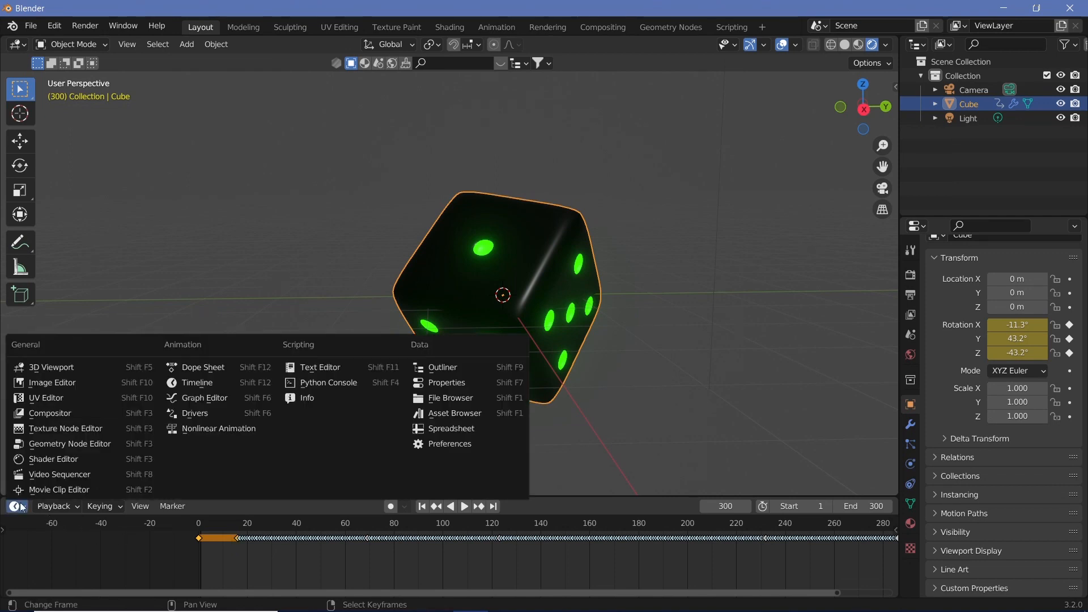
pyautogui.click(203, 396)
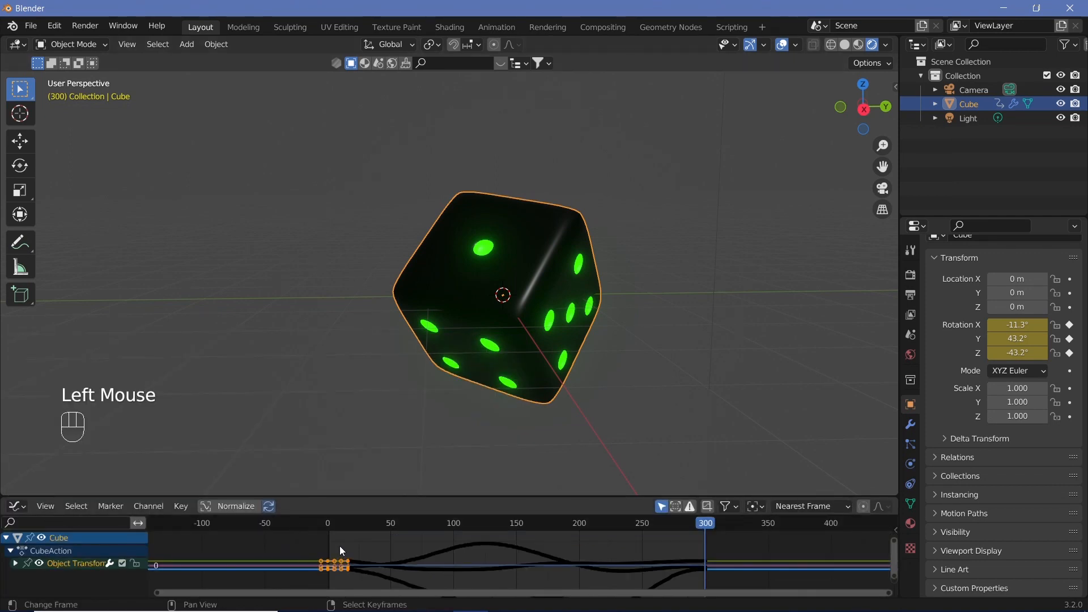
pyautogui.hotkey('shift', 'alt', 'o')
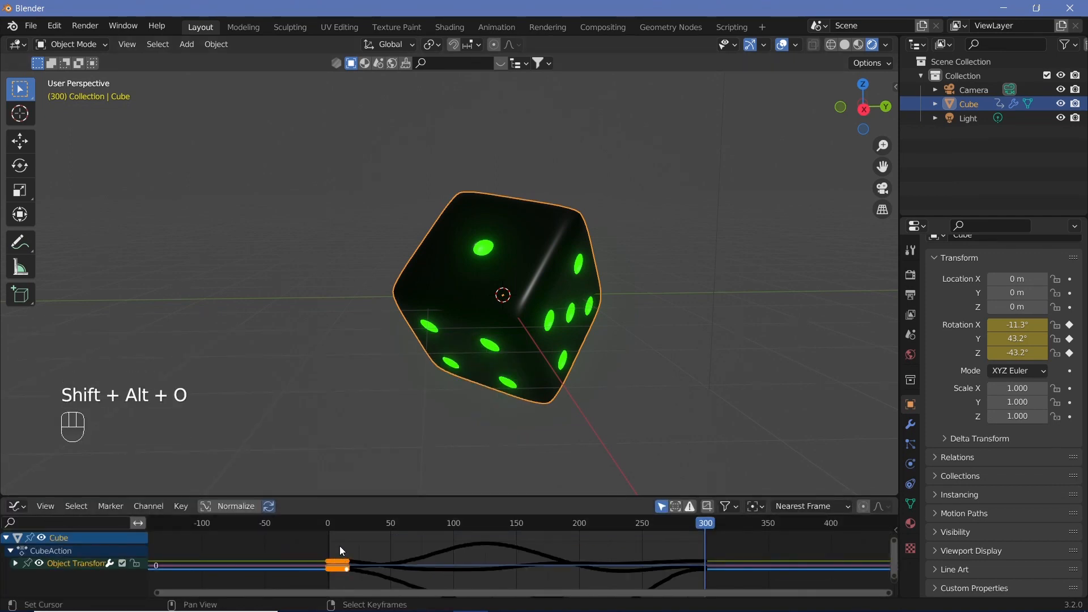
# Smooth the rotation curves' keyframes from frame 0 to about 50 many times over, and play back the animation.
pyautogui.press('b')
pyautogui.moveTo(321, 546); pyautogui.dragTo(394, 593)
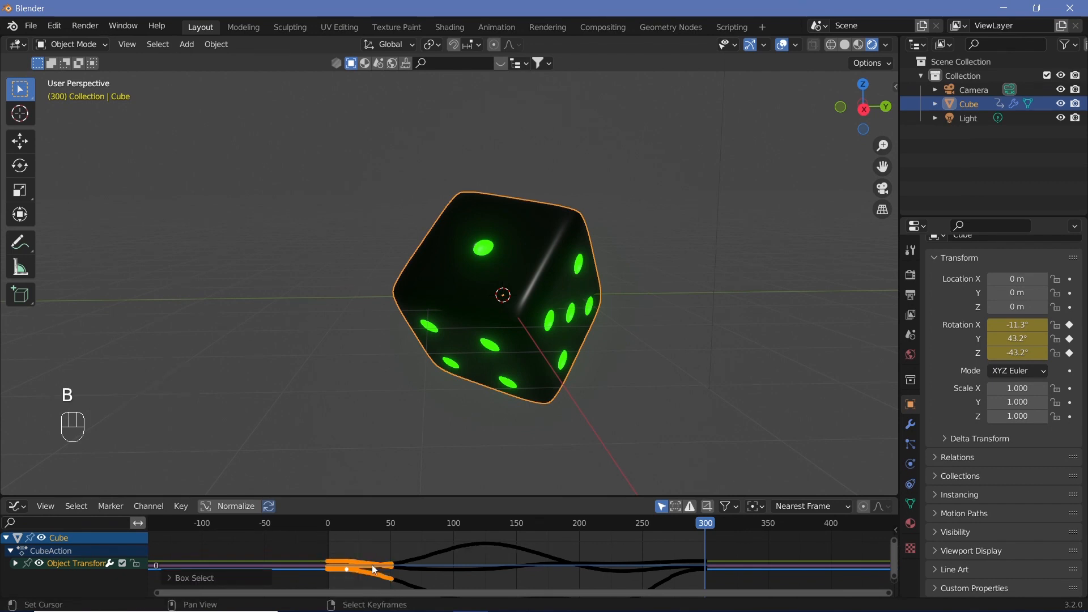
pyautogui.hotkey('alt', 'o')
pyautogui.hotkey('alt', 'o')
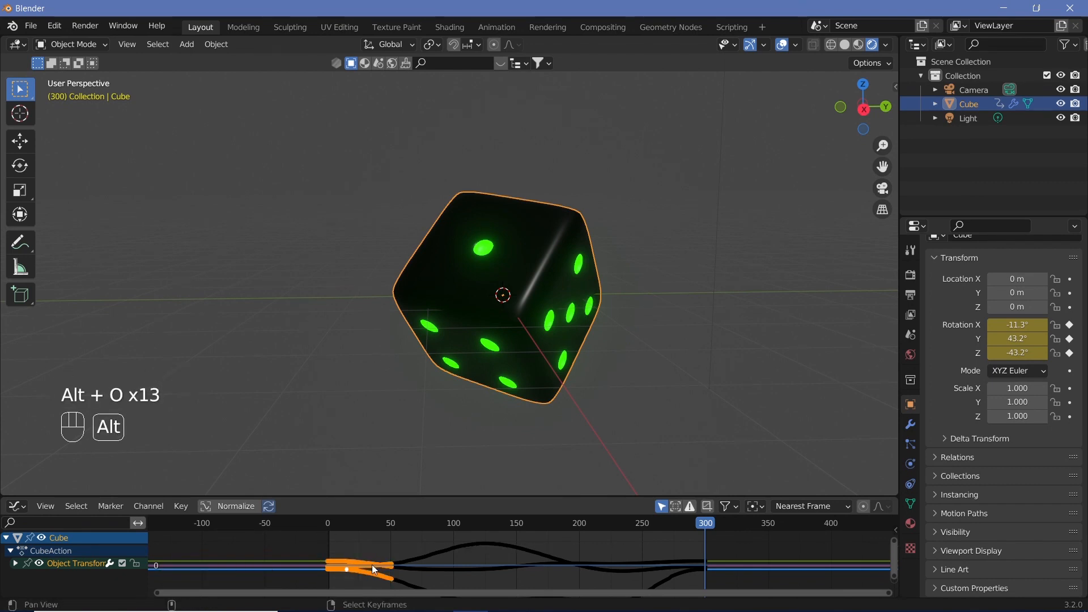
pyautogui.hotkey('alt', 'o')
pyautogui.hotkey('alt', 'o')
pyautogui.hotkey('alt', 'o')
pyautogui.click(508, 322)
pyautogui.hotkey('shift', 'space')
pyautogui.scroll(-3, 507, 321)
pyautogui.scroll(3, 514, 292)
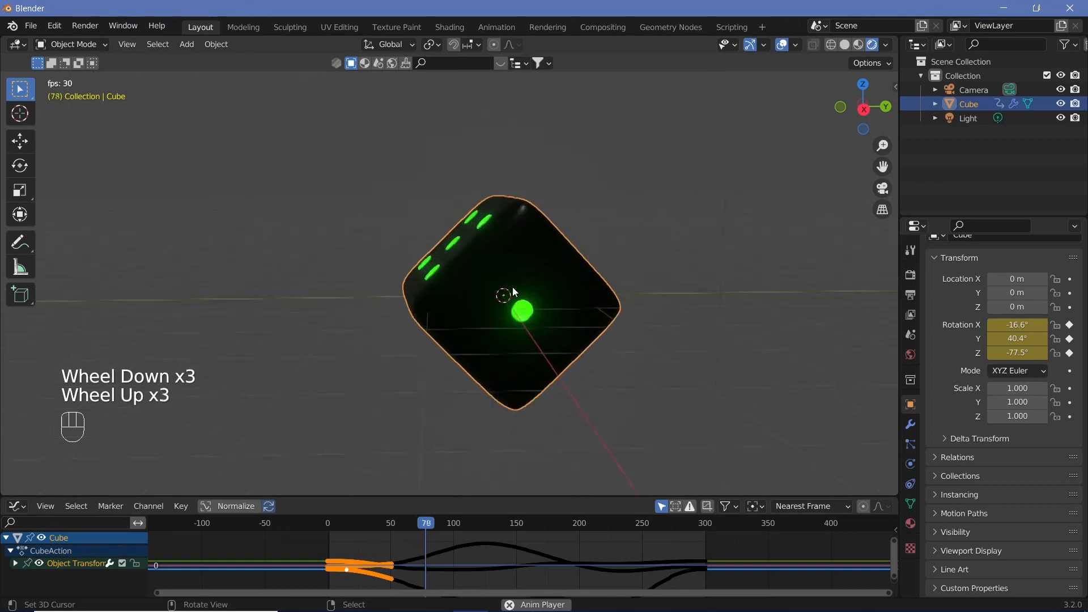
pyautogui.hotkey('shift', 'space')
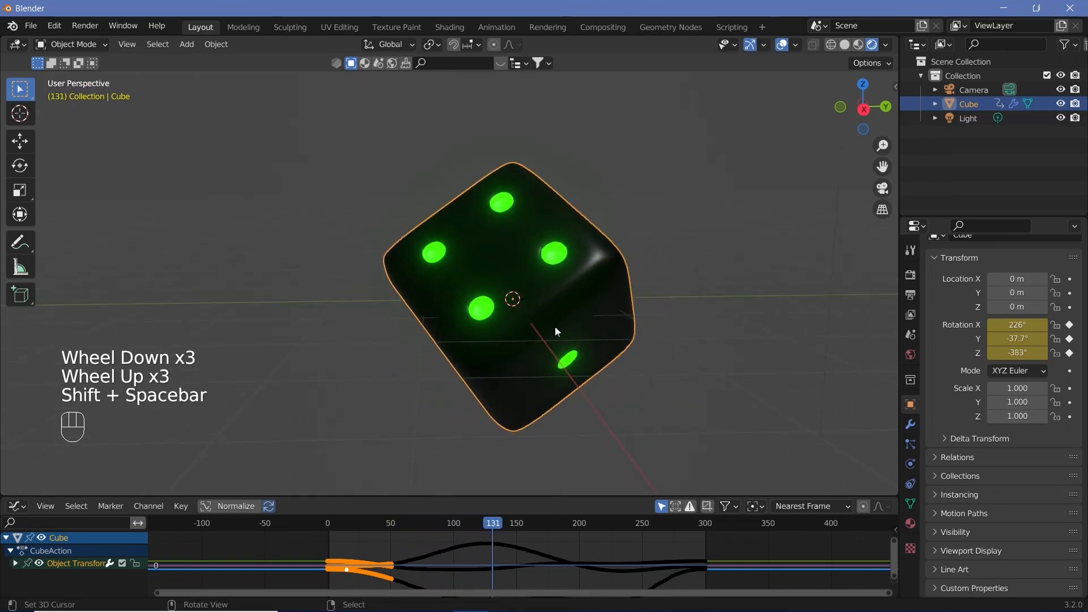
# Clear the camera's location and rotation, and rotate it 90° about the X axis.
pyautogui.moveTo(548, 328); pyautogui.dragTo(539, 328, button='middle')
pyautogui.scroll(-5, 557, 309)
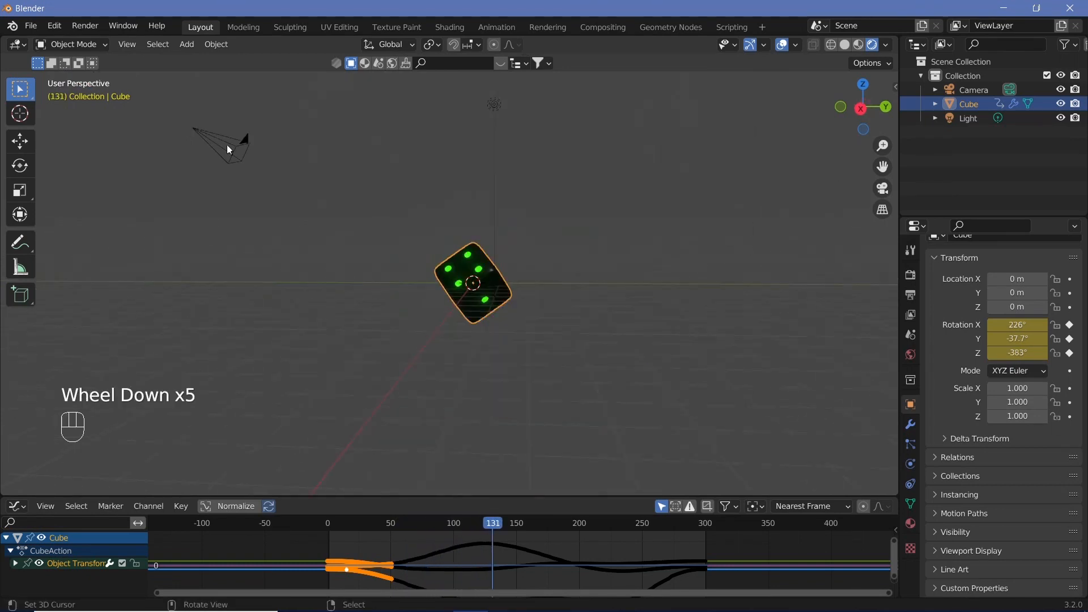
pyautogui.rightClick(229, 149)
pyautogui.hotkey('alt', 'g')
pyautogui.hotkey('alt', 'g')
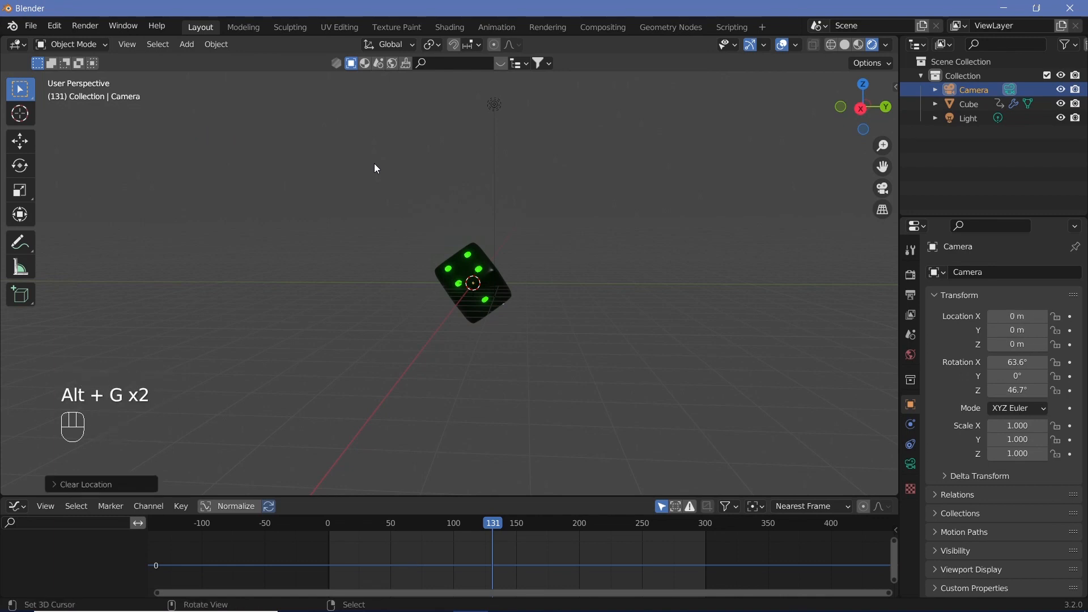
pyautogui.press('r')
pyautogui.press('x')
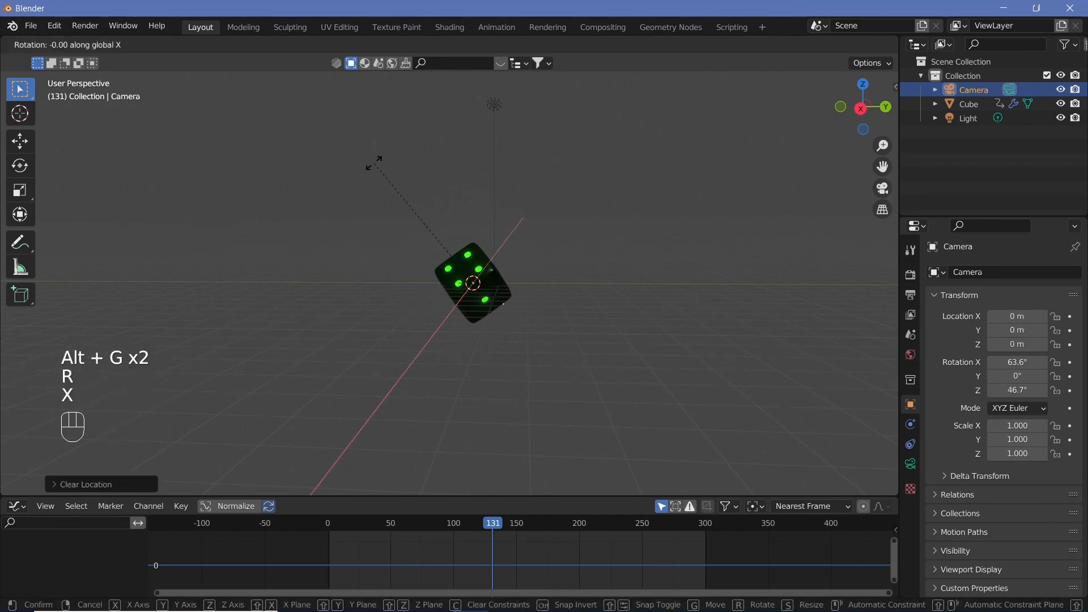
pyautogui.press('9')
pyautogui.press('0')
pyautogui.press('Return')
# Move the camera back along Y to about -11.66 m, framing the whole die in the camera view.
pyautogui.press('g')
pyautogui.press('y')
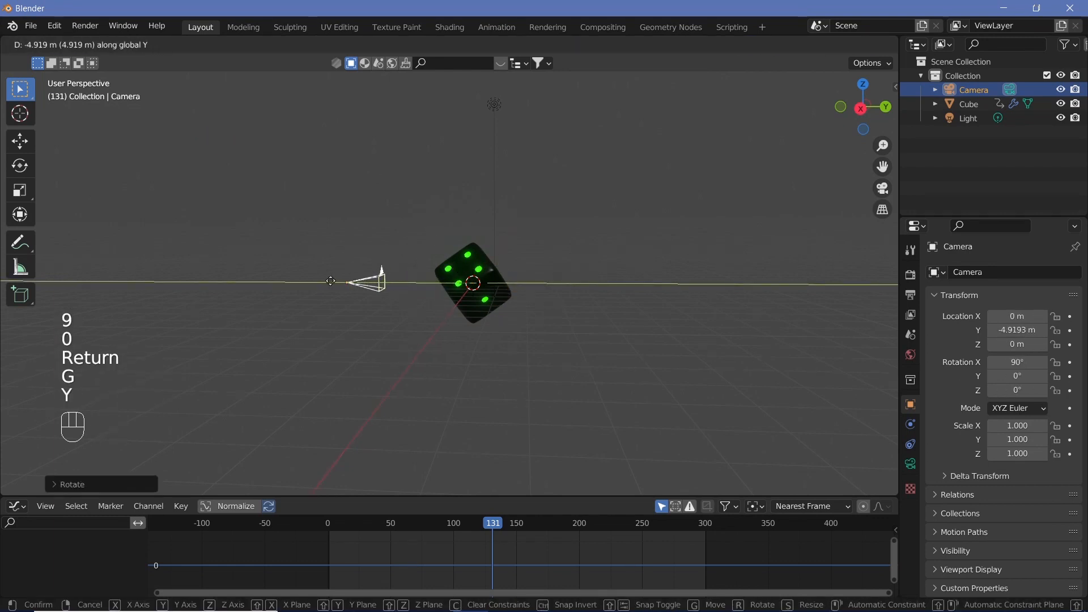
pyautogui.click(285, 284)
pyautogui.press('KP_0')
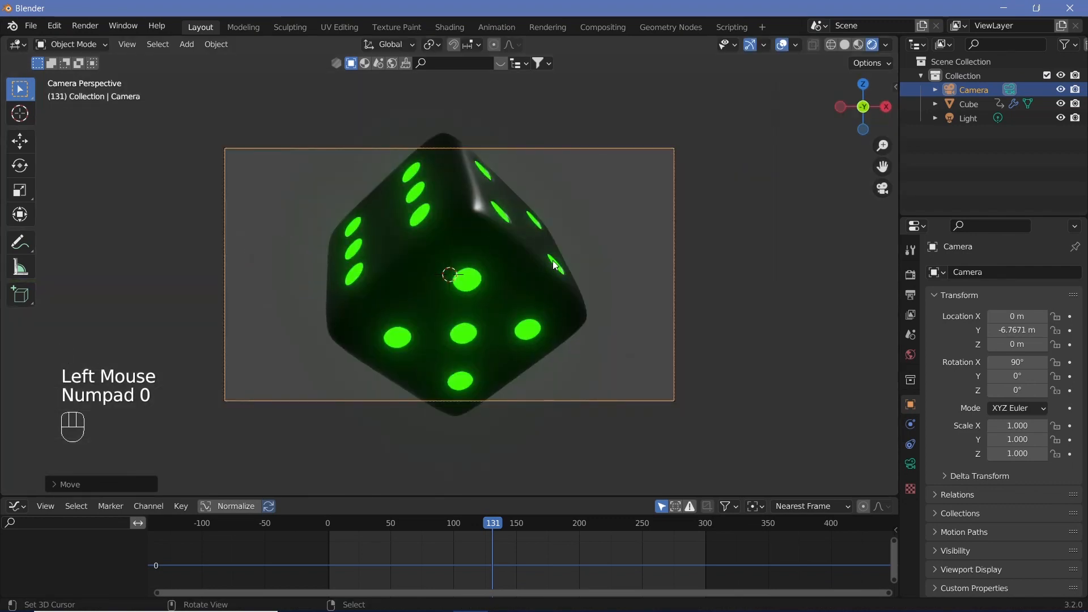
pyautogui.press('g')
pyautogui.press('y')
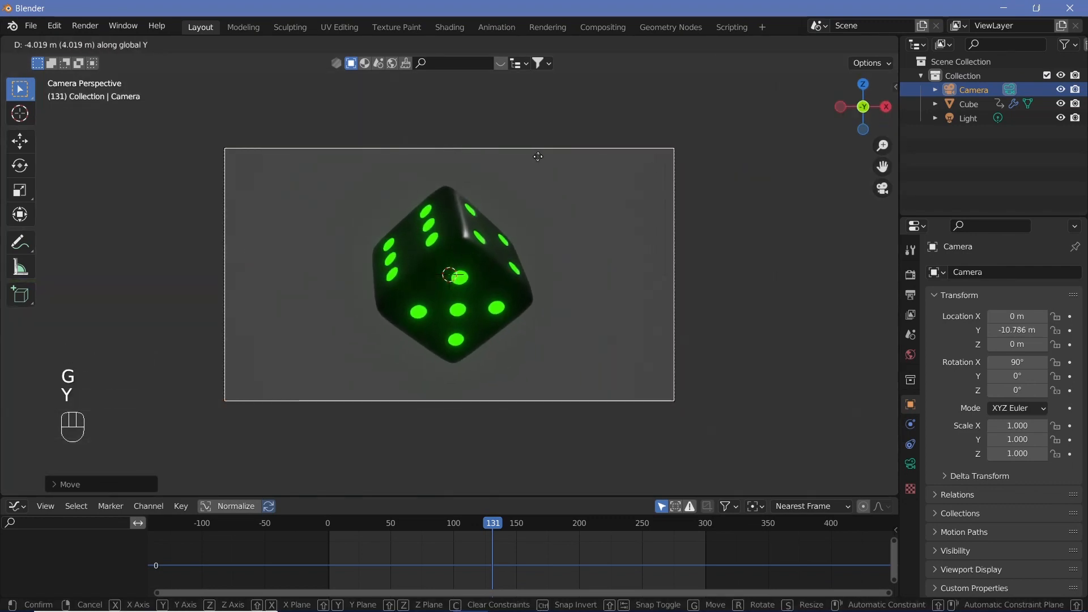
pyautogui.click(541, 145)
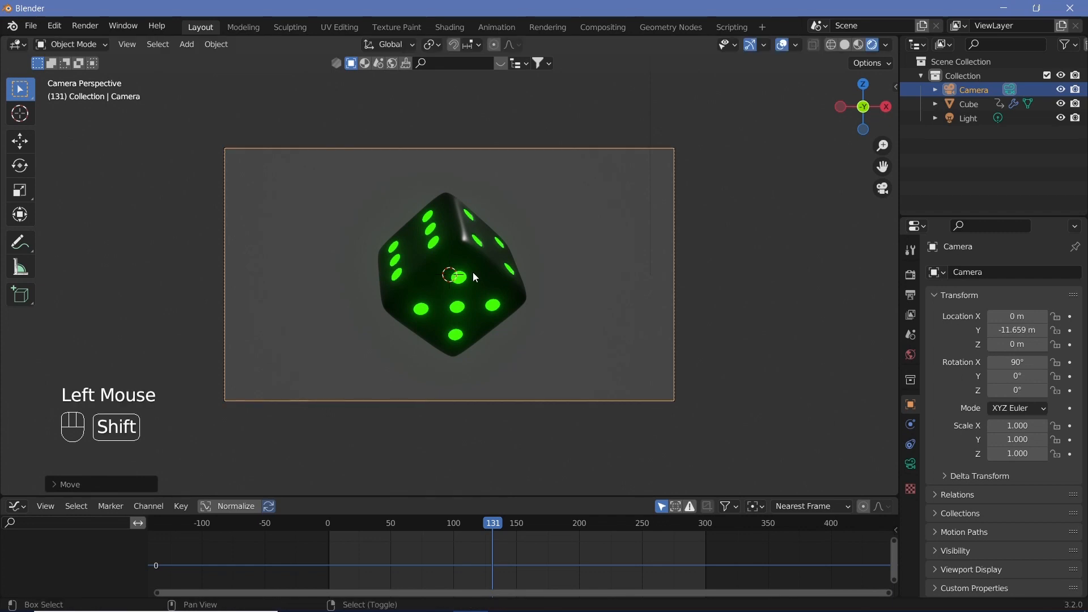
# Add a plane mesh at the die's centre and rotate it 90° about the X axis.
pyautogui.hotkey('shift', 'a')
pyautogui.moveTo(473, 272)
pyautogui.click(534, 276)
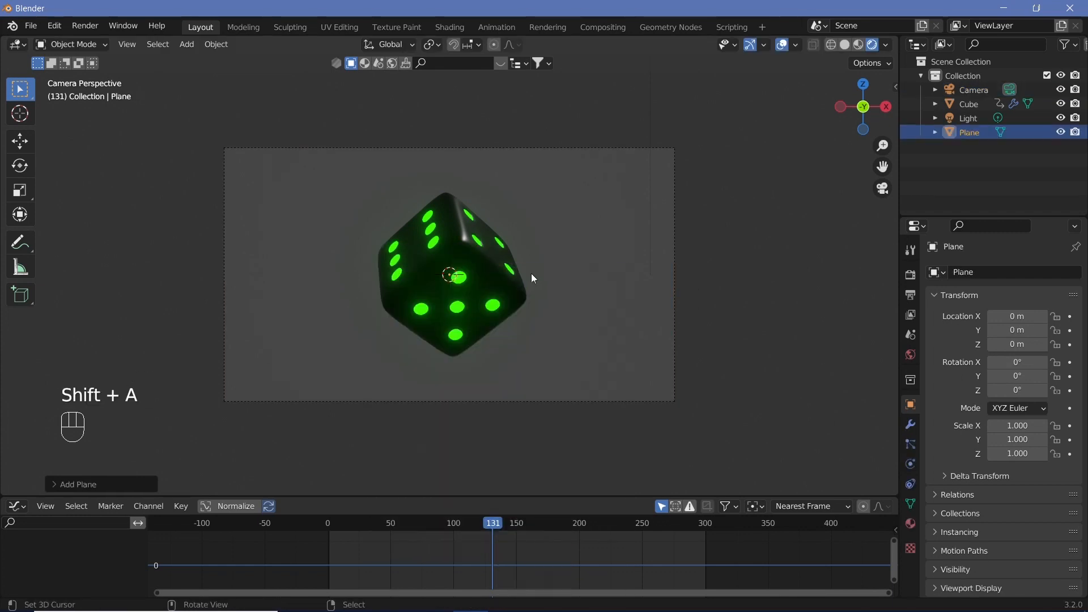
pyautogui.write('rx')
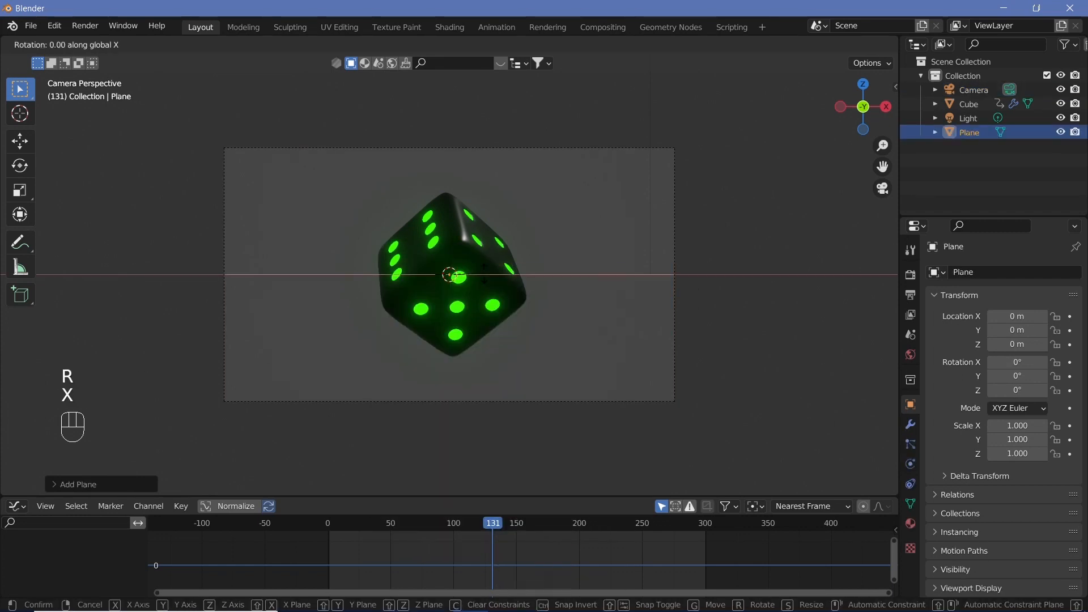
pyautogui.write('90')
pyautogui.press('KP_4')
pyautogui.press('Return')
# Move the plane behind the die to about 5.83 m along Y and scale it about 6.83 times to fill the camera frame.
pyautogui.press('g')
pyautogui.press('y')
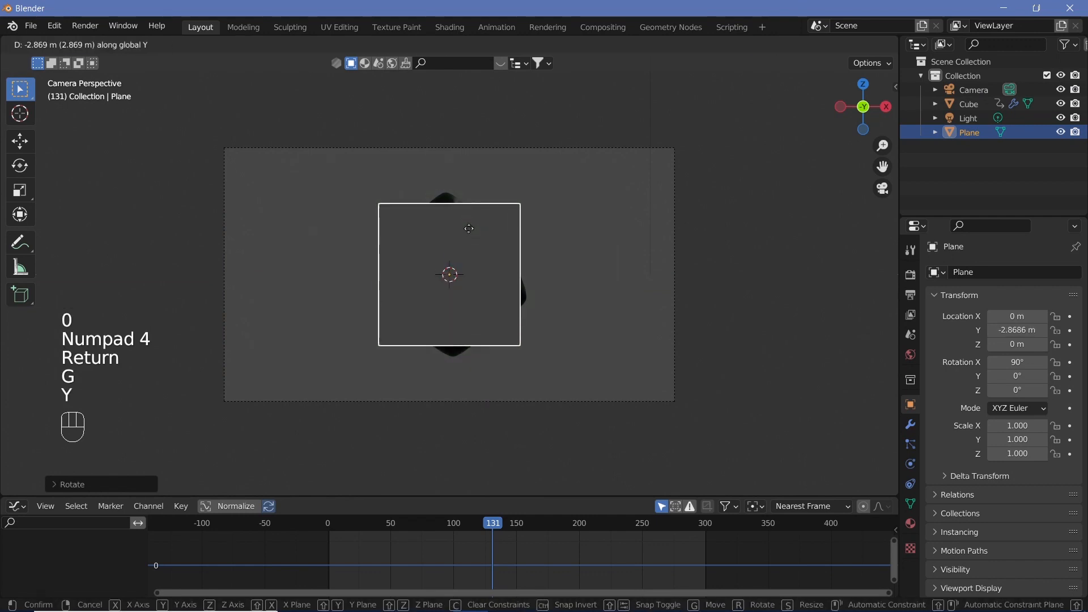
pyautogui.click(506, 343)
pyautogui.press('s')
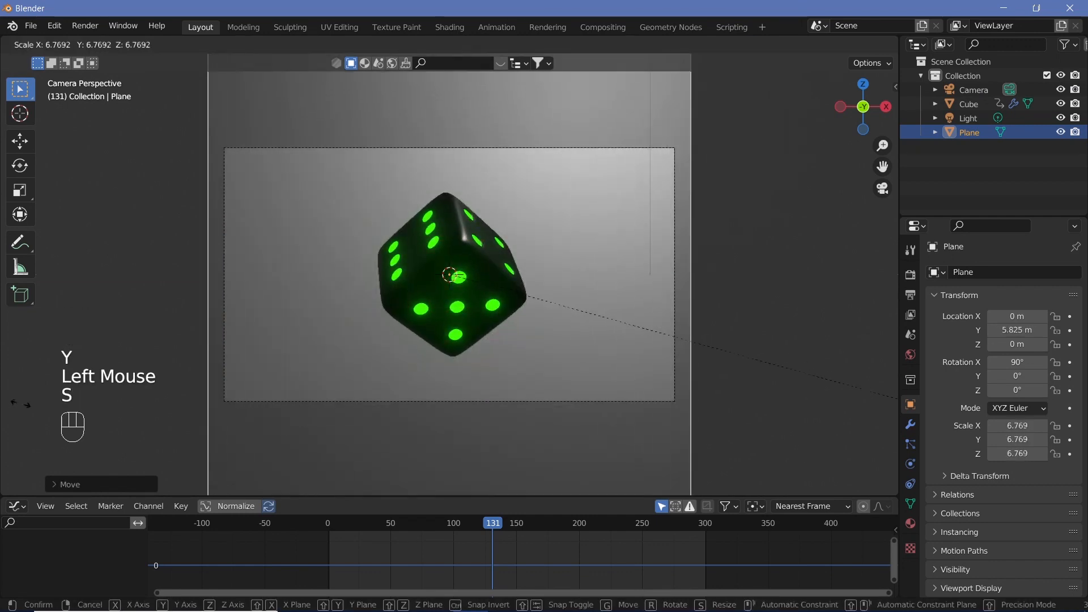
pyautogui.click(14, 331)
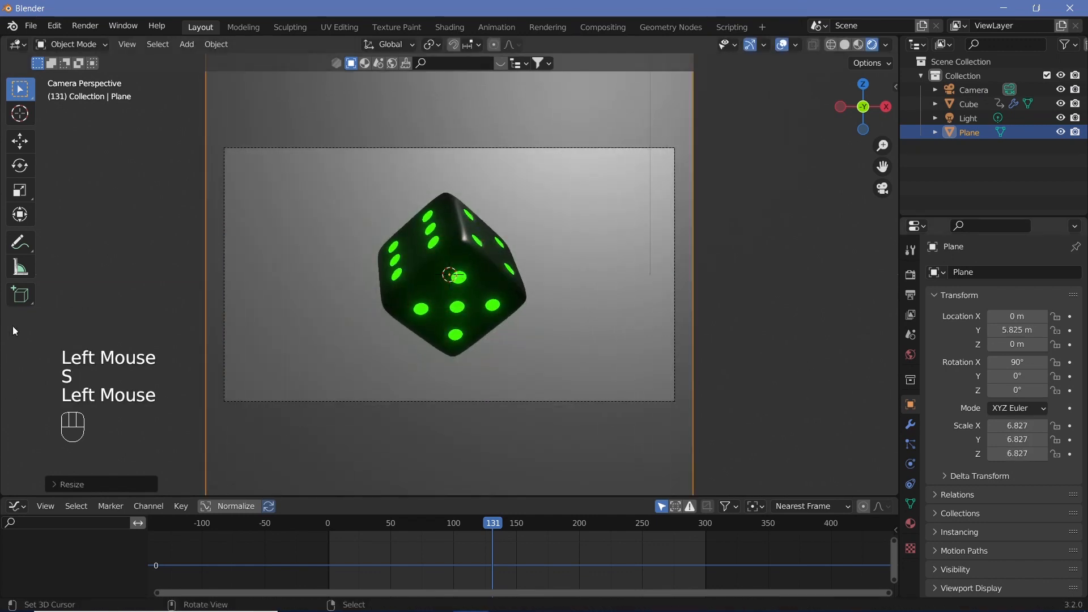
# Select the camera and raise its viewport passepartout to 1.000.
pyautogui.rightClick(676, 243)
pyautogui.click(911, 464)
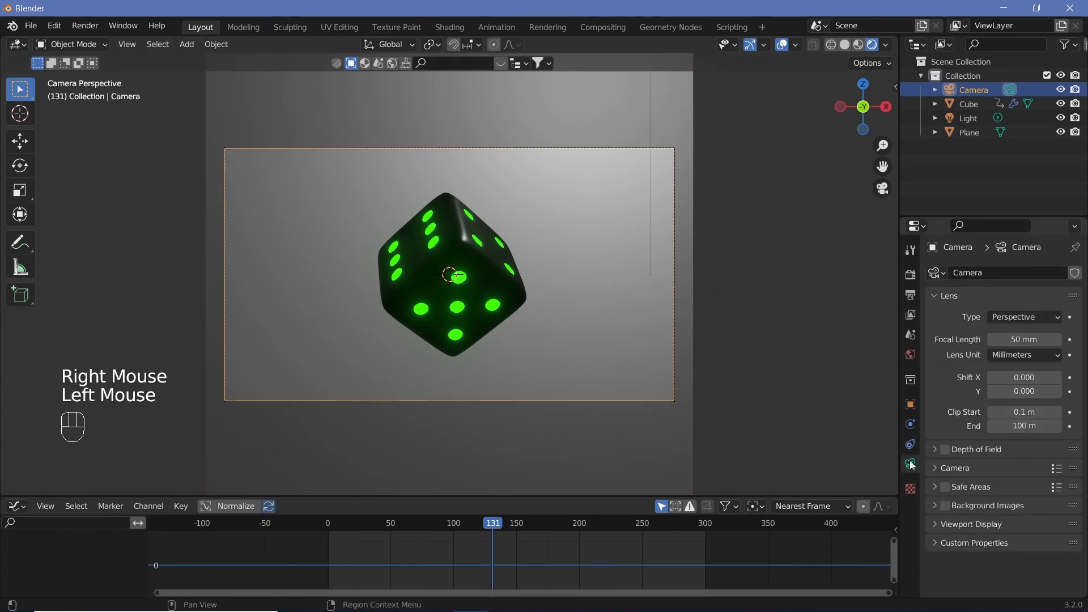
pyautogui.click(942, 525)
pyautogui.scroll(-2, 965, 526)
pyautogui.moveTo(1024, 550); pyautogui.dragTo(1062, 549)
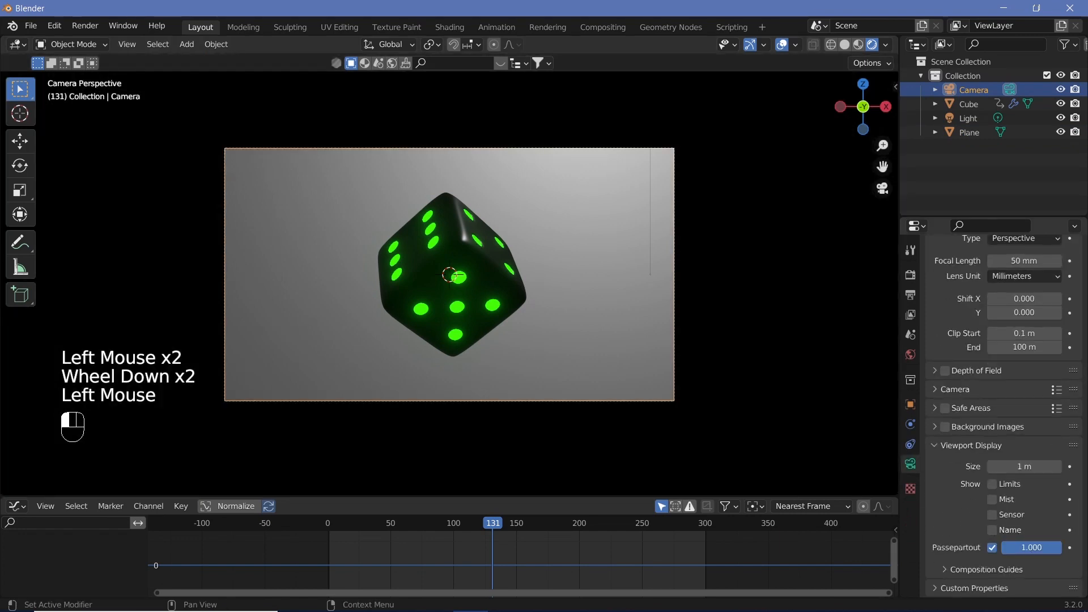
# Give the backdrop plane a new material with a pure black base color.
pyautogui.rightClick(567, 273)
pyautogui.click(911, 523)
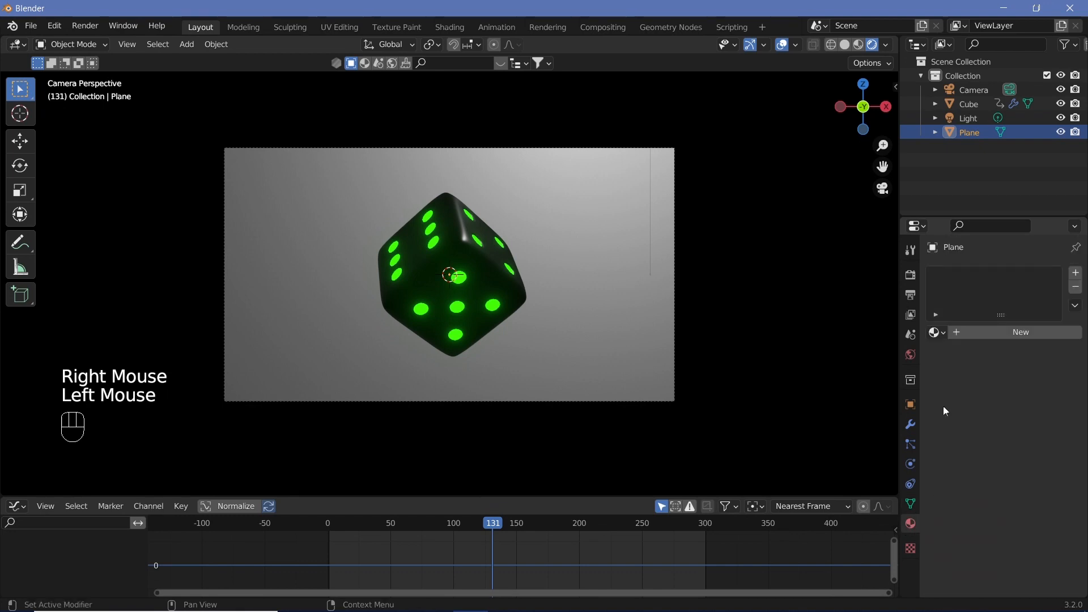
pyautogui.click(986, 333)
pyautogui.scroll(-2, 1028, 416)
pyautogui.click(1030, 390)
pyautogui.click(1052, 281)
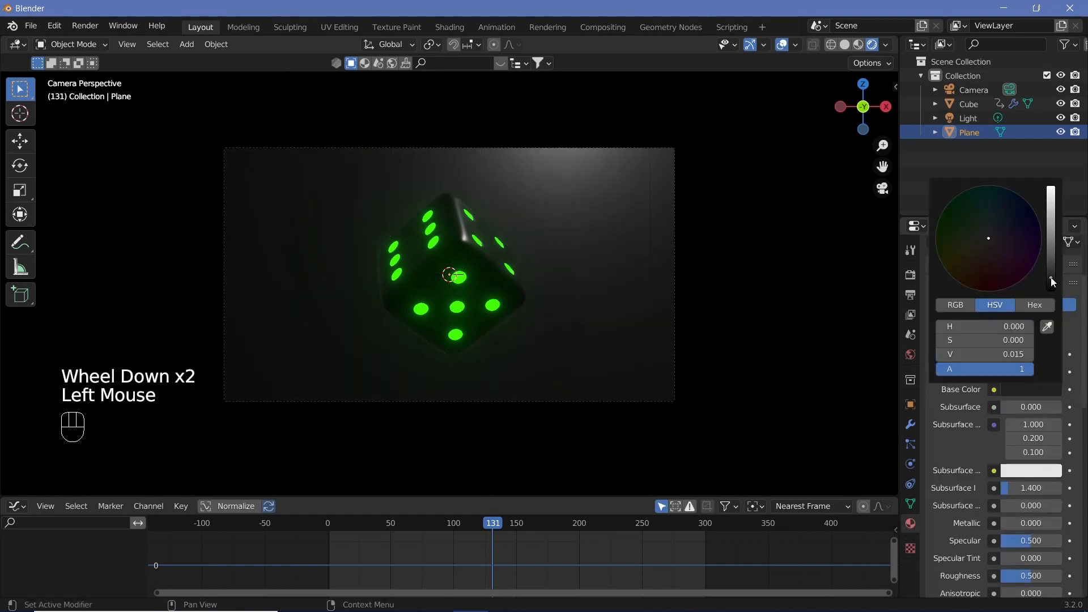
pyautogui.click(1053, 276)
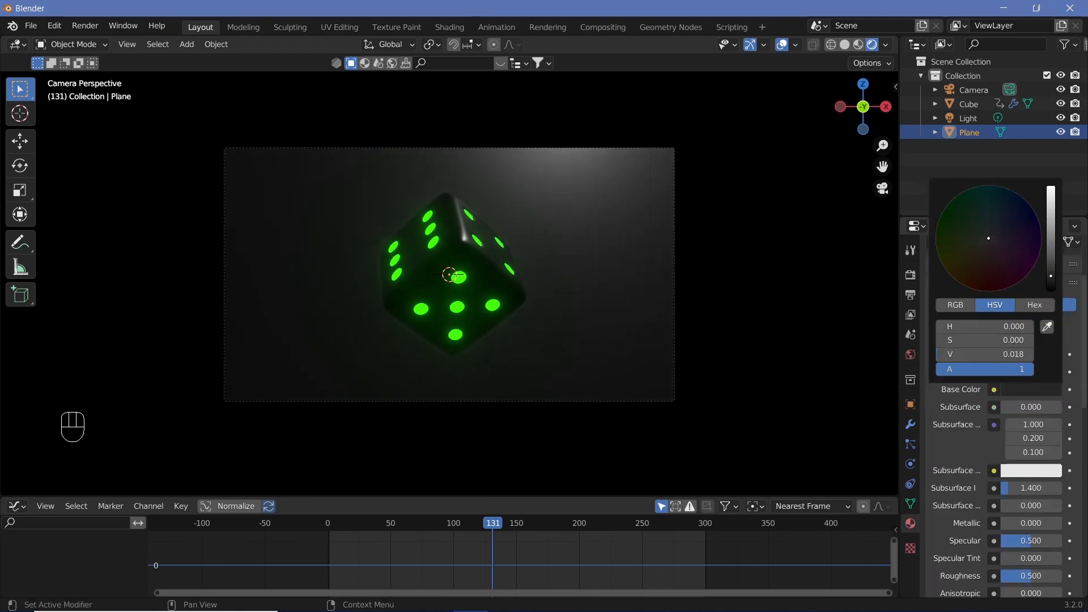
pyautogui.moveTo(1051, 279); pyautogui.dragTo(1051, 290)
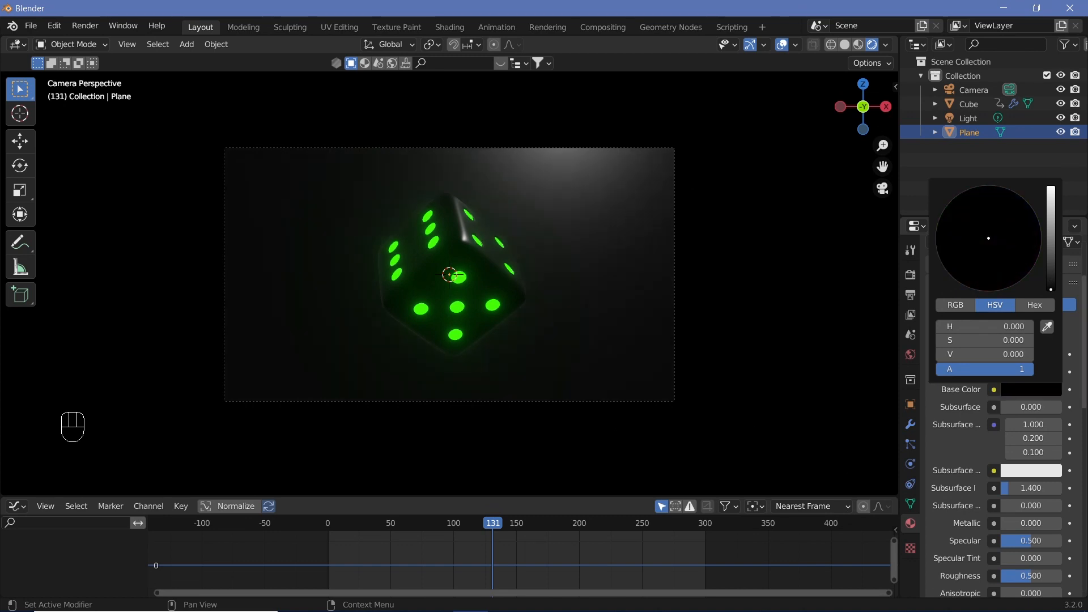
# Set the backdrop material's Metallic to about 0.514 and Roughness to about 0.683.
pyautogui.scroll(-4, 1038, 396)
pyautogui.moveTo(1004, 409); pyautogui.dragTo(1038, 409)
pyautogui.moveTo(1020, 462); pyautogui.dragTo(1035, 462)
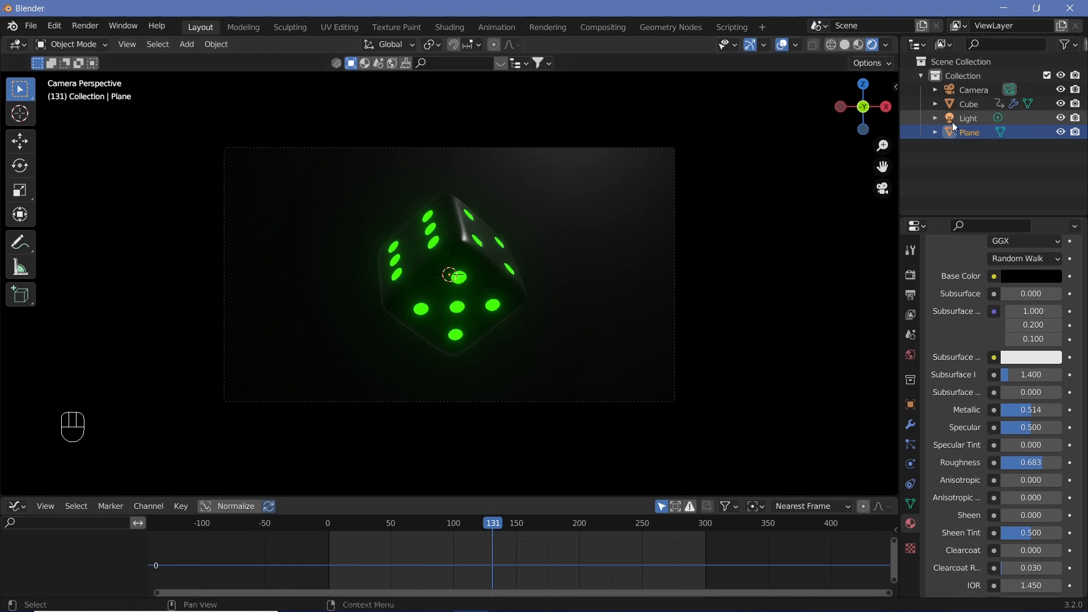
# Duplicate the point light and place the copy far below the die.
pyautogui.click(971, 119)
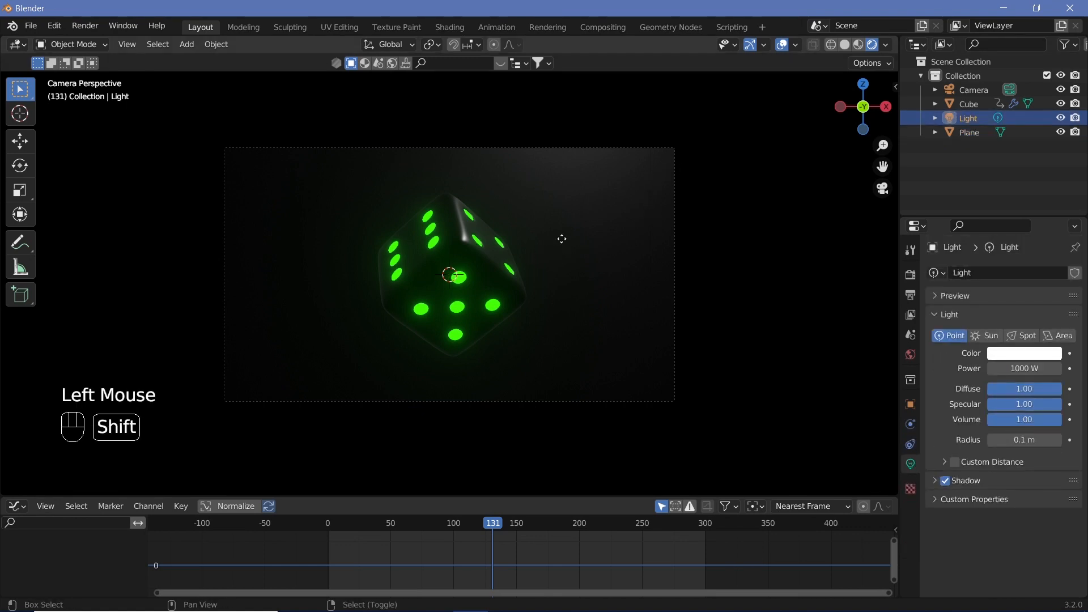
pyautogui.hotkey('shift', 'd')
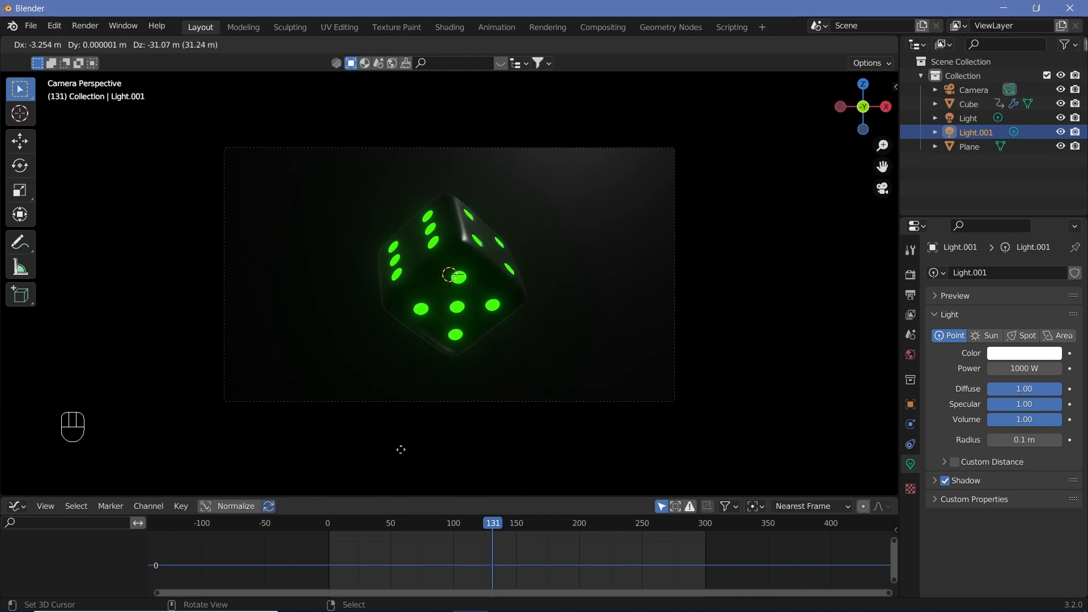
pyautogui.click(401, 421)
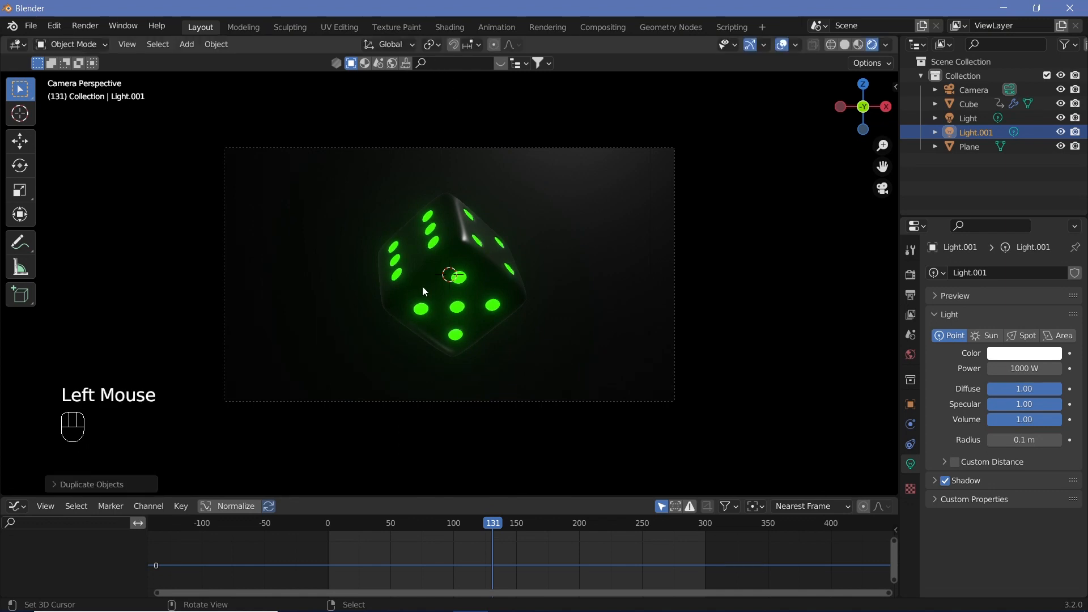
# Duplicate the lower light, place the copy behind the camera, and return to the camera view.
pyautogui.press('KP_0')
pyautogui.scroll(-5, 417, 387)
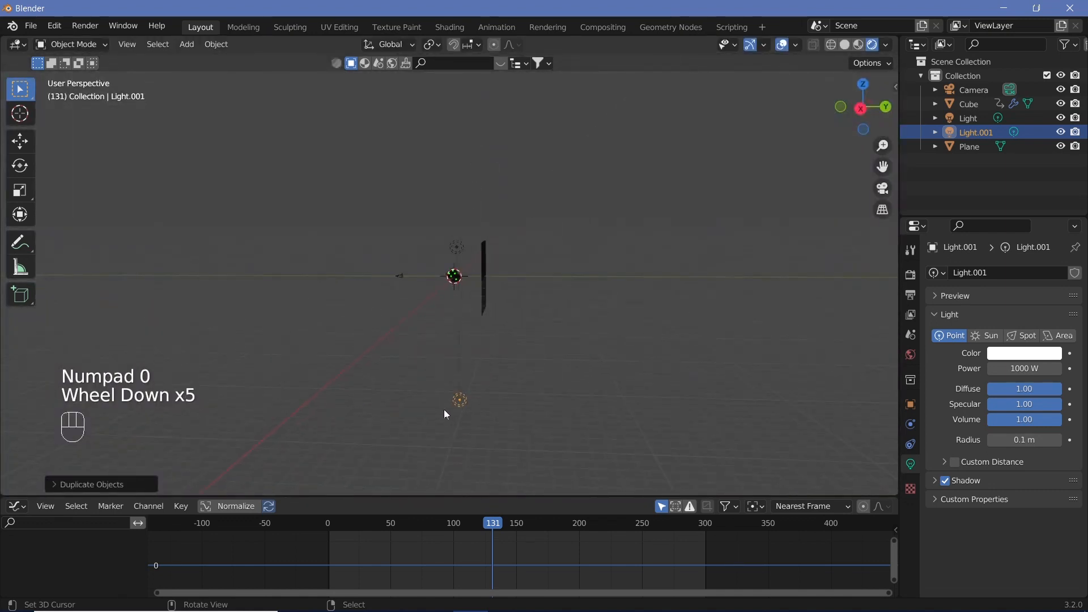
pyautogui.hotkey('shift', 'd')
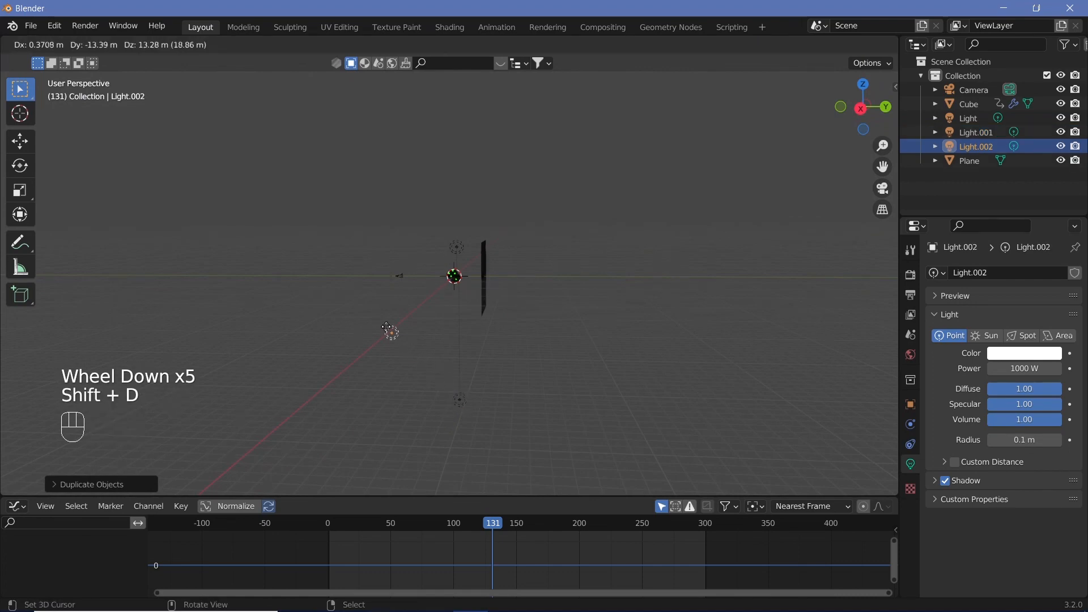
pyautogui.click(386, 292)
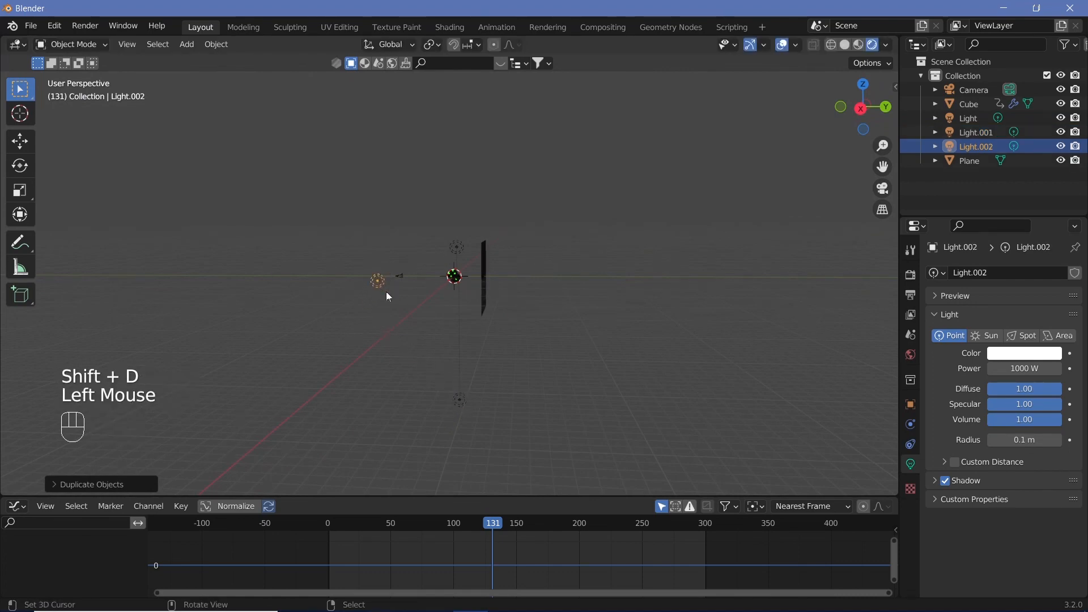
pyautogui.moveTo(386, 291); pyautogui.dragTo(538, 335, button='middle')
pyautogui.press('KP_0')
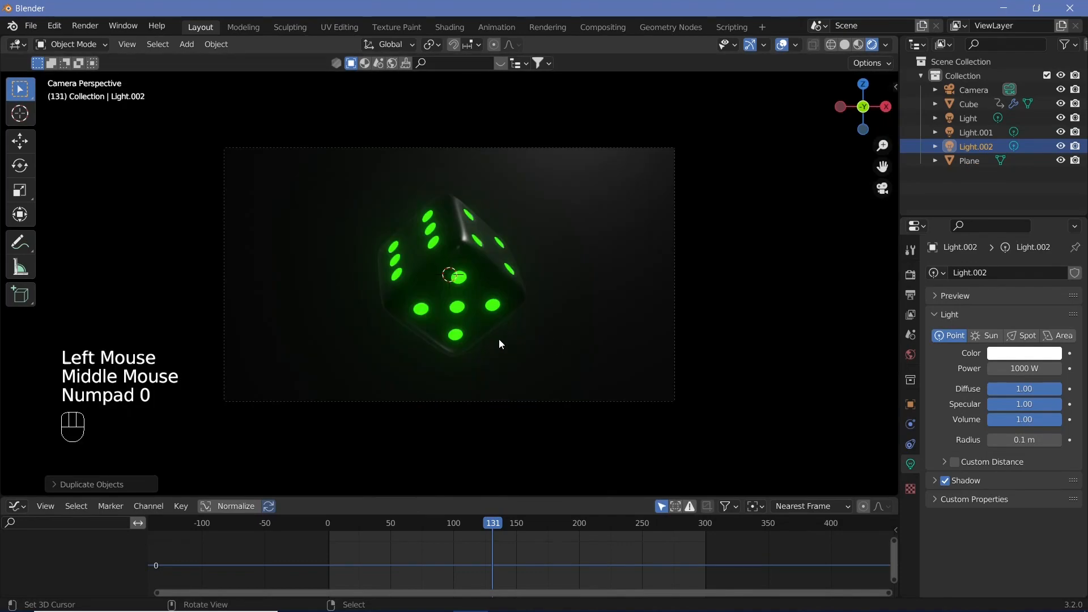
# Reposition the light near the camera to brighten the die's edges, and play back the animation.
pyautogui.press('g')
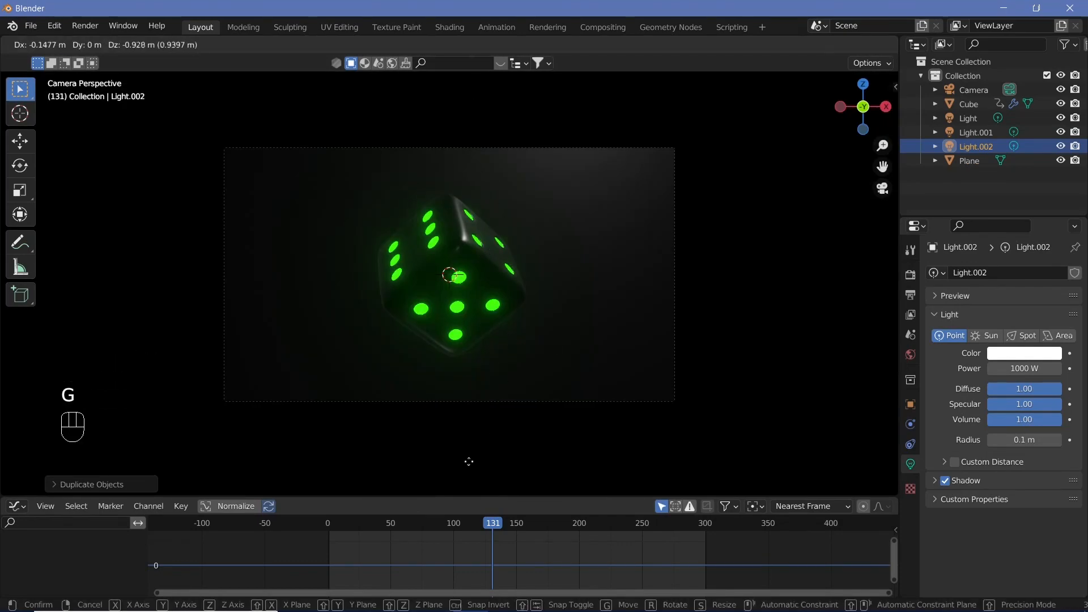
pyautogui.click(565, 301)
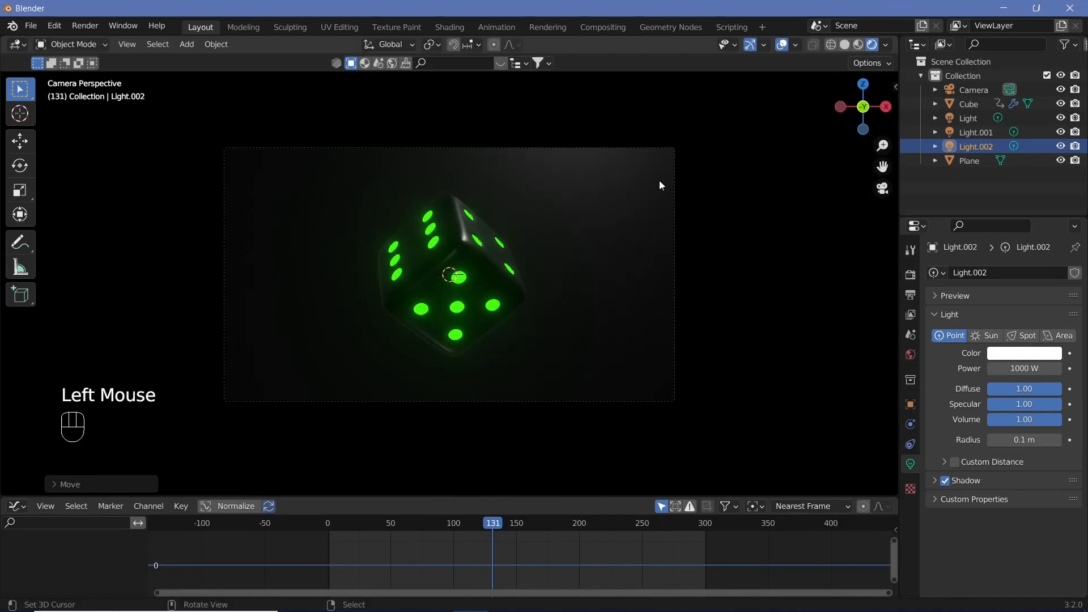
pyautogui.press('g')
pyautogui.press('y')
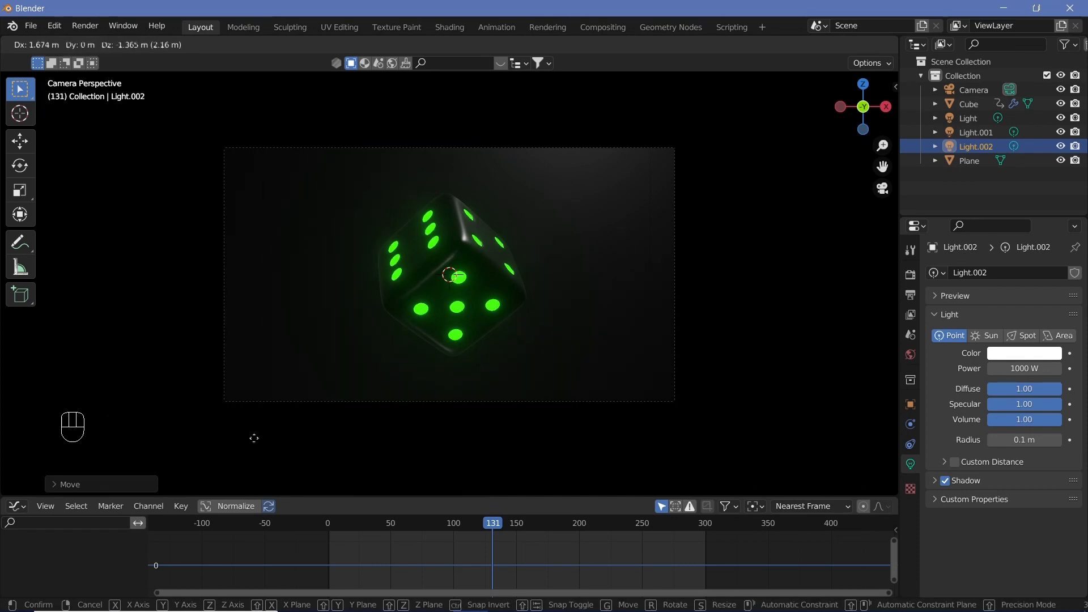
pyautogui.click(254, 438)
pyautogui.hotkey('shift', 'space')
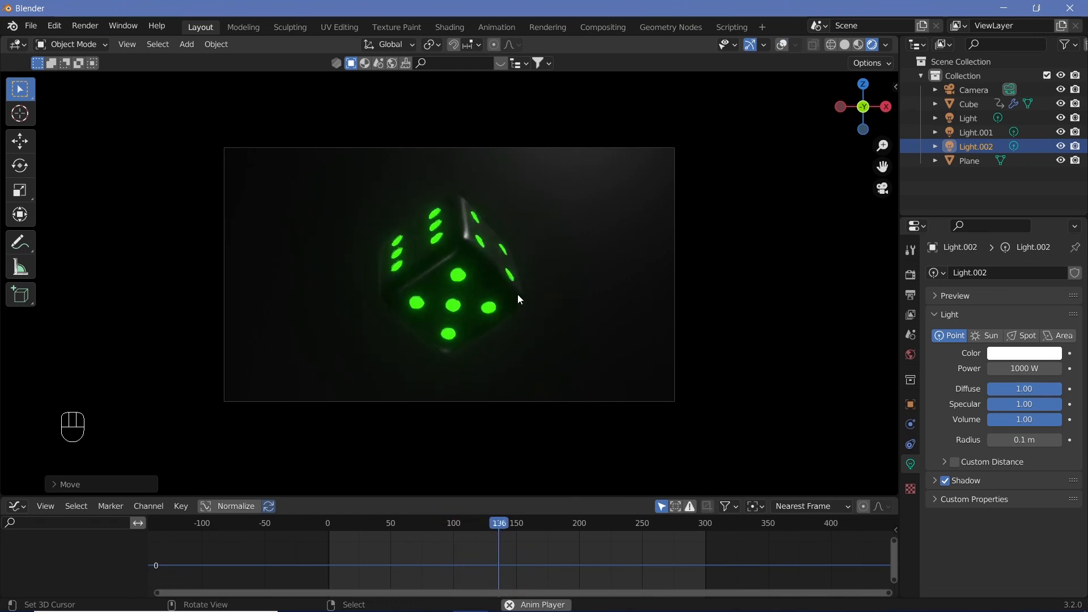
pyautogui.hotkey('shift', 'space')
# Select the backdrop plane and show its material nodes in the Shader Editor within an enlarged lower area.
pyautogui.rightClick(556, 274)
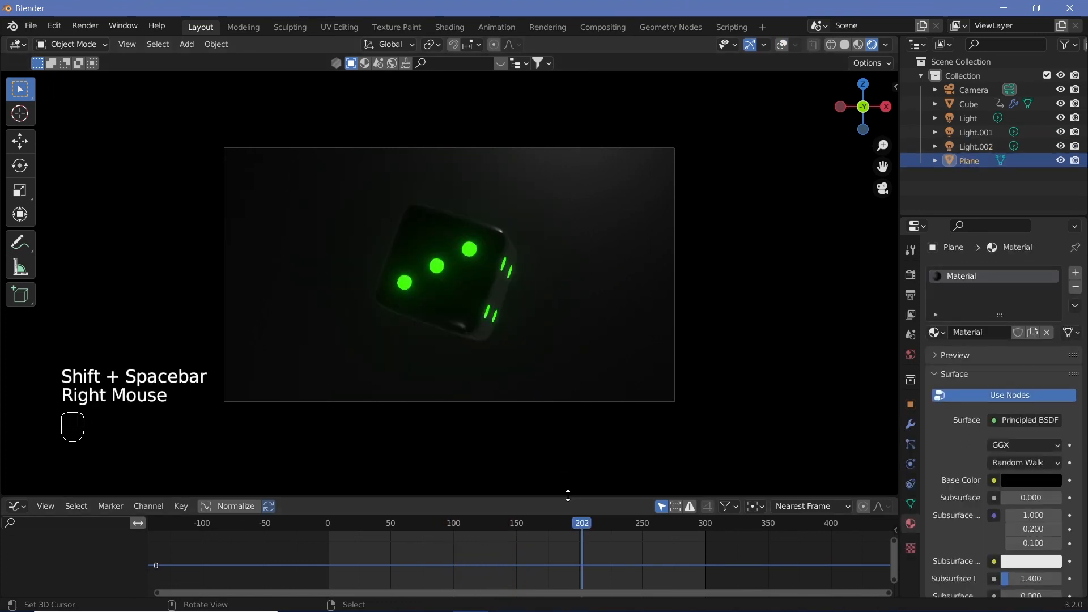
pyautogui.moveTo(569, 495); pyautogui.dragTo(574, 412)
pyautogui.click(17, 423)
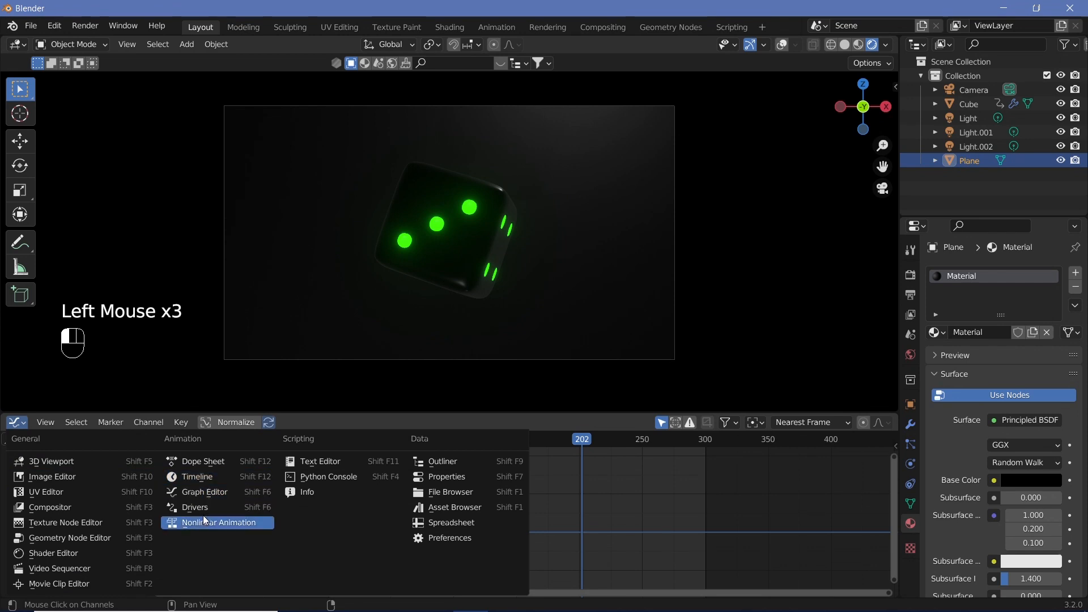
pyautogui.click(69, 554)
pyautogui.scroll(2, 454, 583)
pyautogui.scroll(1, 454, 583)
pyautogui.moveTo(454, 583); pyautogui.dragTo(644, 420, button='middle')
pyautogui.scroll(1, 436, 523)
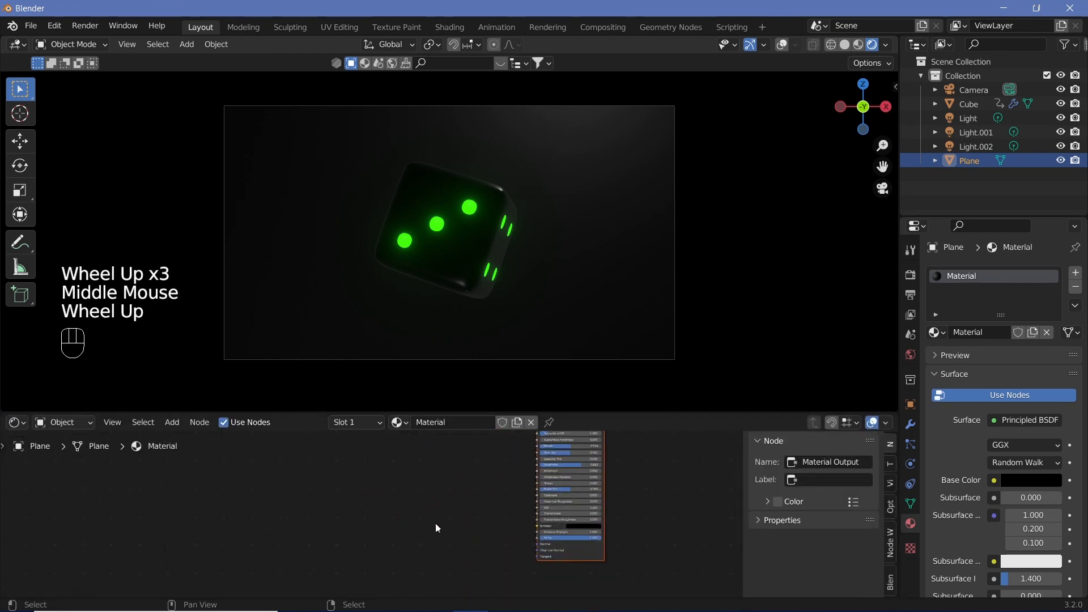
# Add a Bump node and a Voronoi Texture node to the backdrop material, setting the Voronoi randomness to 0.
pyautogui.hotkey('shift', 'a')
pyautogui.click(397, 449)
pyautogui.write('voro')
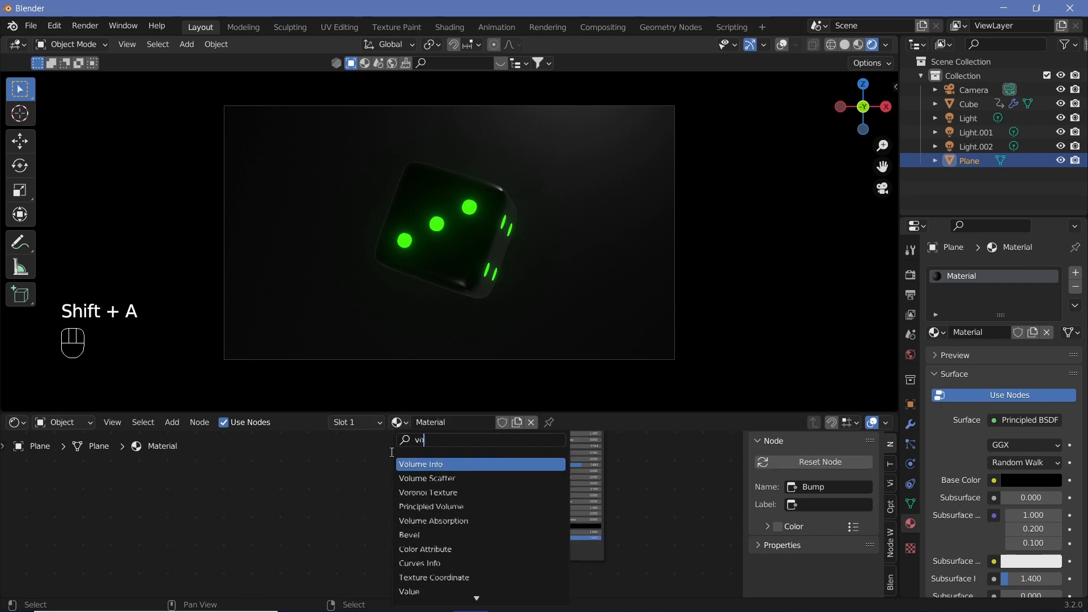
pyautogui.press('Return')
pyautogui.click(299, 486)
pyautogui.scroll(3, 357, 516)
pyautogui.moveTo(357, 517); pyautogui.dragTo(404, 520, button='middle')
pyautogui.click(324, 539)
pyautogui.moveTo(324, 546); pyautogui.dragTo(271, 547)
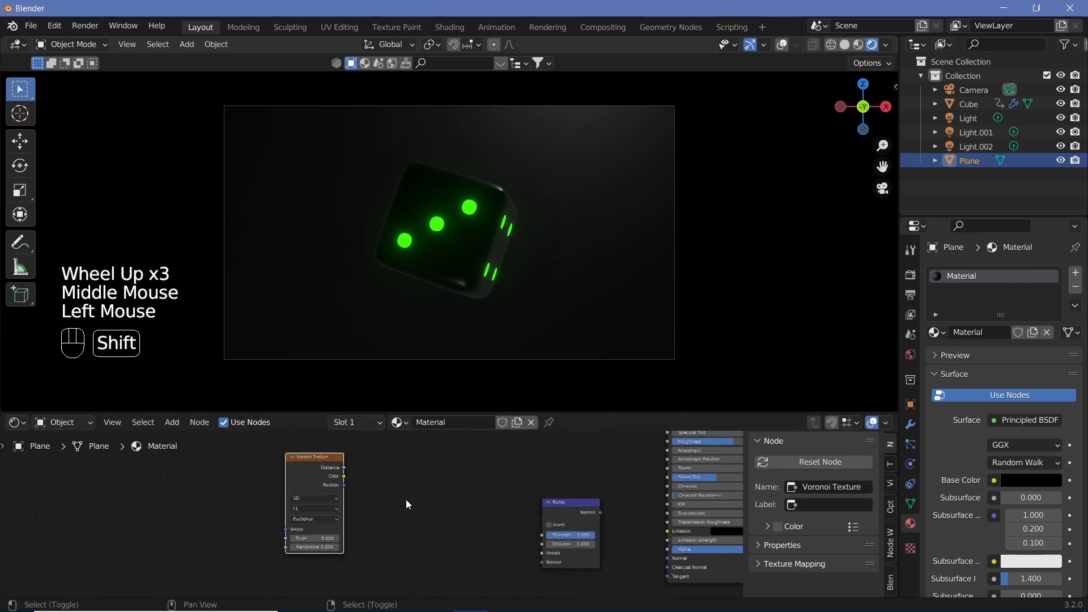
# Link Voronoi Distance through the Bump's Height to the shader's Normal, and set the Voronoi scale to 20.9.
pyautogui.moveTo(344, 469); pyautogui.dragTo(549, 553)
pyautogui.moveTo(602, 512); pyautogui.dragTo(667, 559)
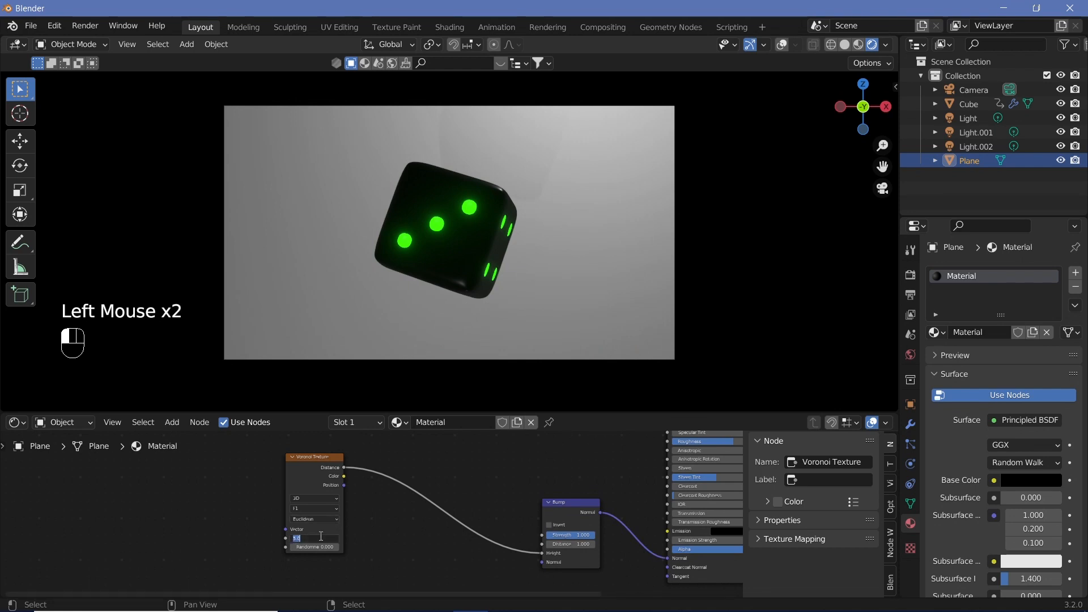
pyautogui.write('20')
pyautogui.press('Return')
# Insert a ColorRamp between the Voronoi Texture and Bump nodes, bringing its black and white stops together at about 0.585.
pyautogui.scroll(3, 372, 514)
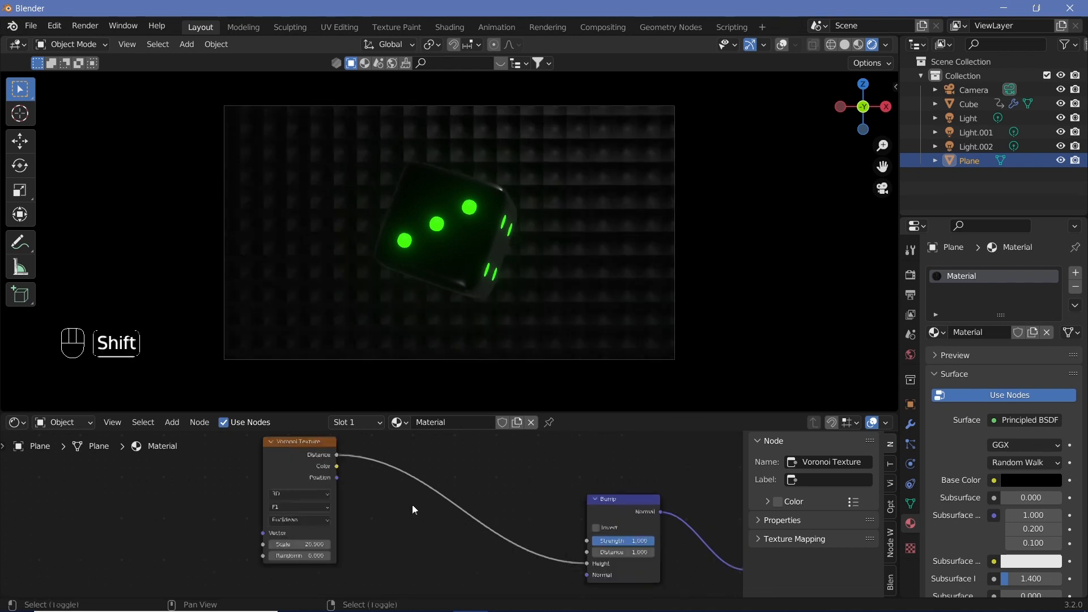
pyautogui.hotkey('shift', 'a')
pyautogui.click(393, 445)
pyautogui.write('color')
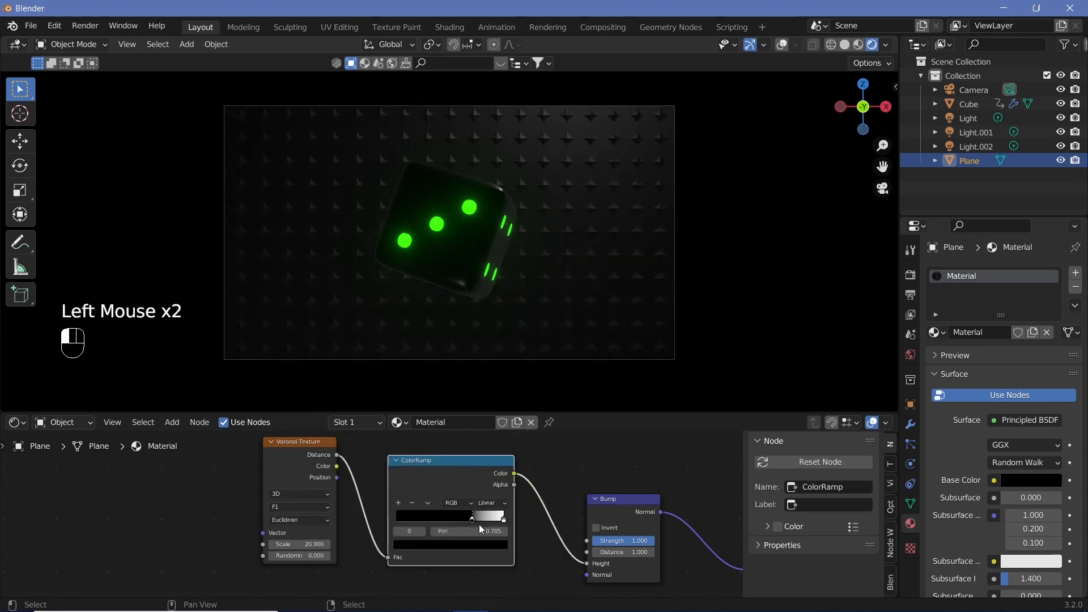
pyautogui.moveTo(478, 525); pyautogui.dragTo(474, 524)
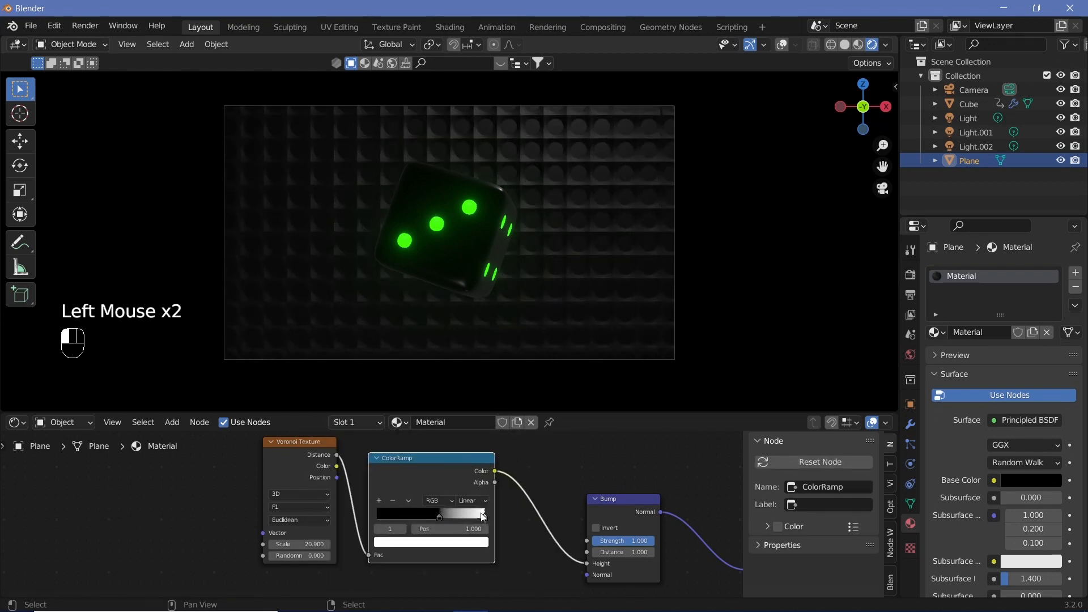
pyautogui.moveTo(482, 517); pyautogui.dragTo(436, 516)
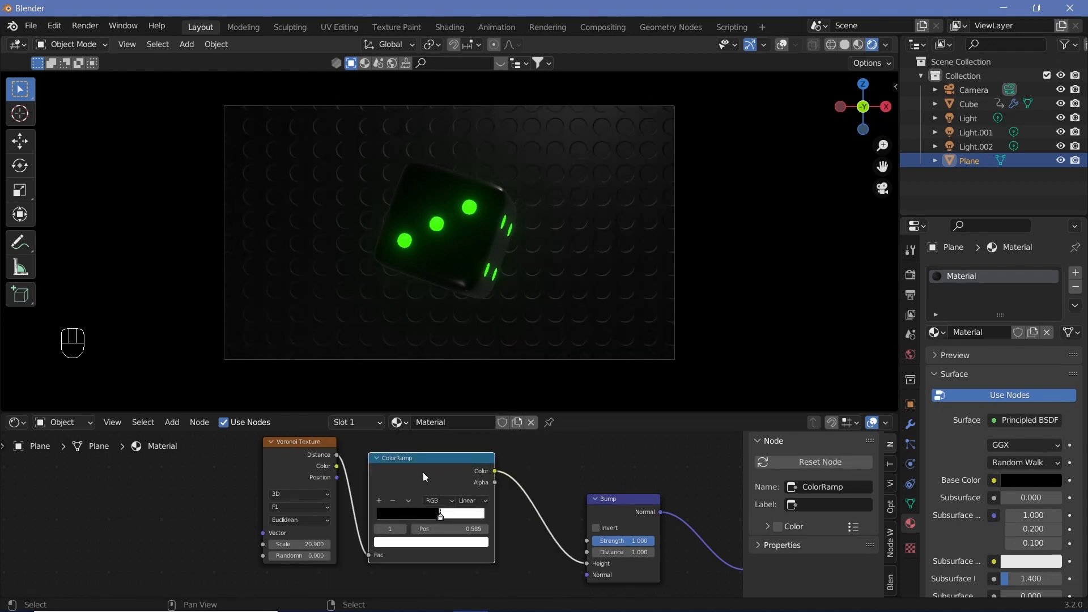
pyautogui.moveTo(422, 472); pyautogui.dragTo(444, 483)
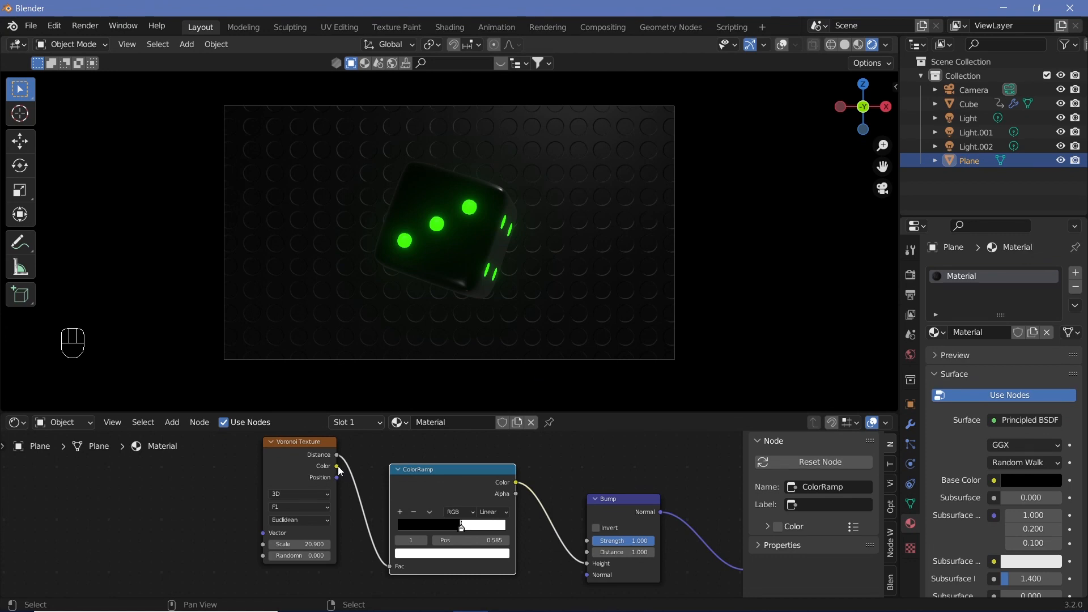
# Try the Voronoi Color output as the ColorRamp factor, play back the animation, and reconnect the Distance output.
pyautogui.moveTo(337, 466); pyautogui.dragTo(390, 567)
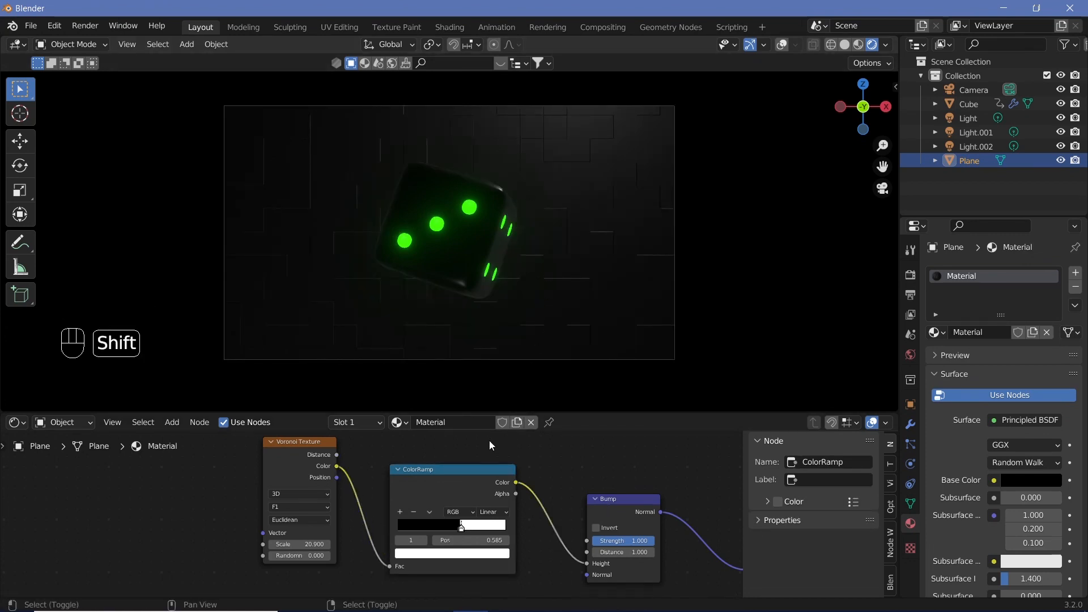
pyautogui.hotkey('shift', 'space')
pyautogui.hotkey('shift', 'space')
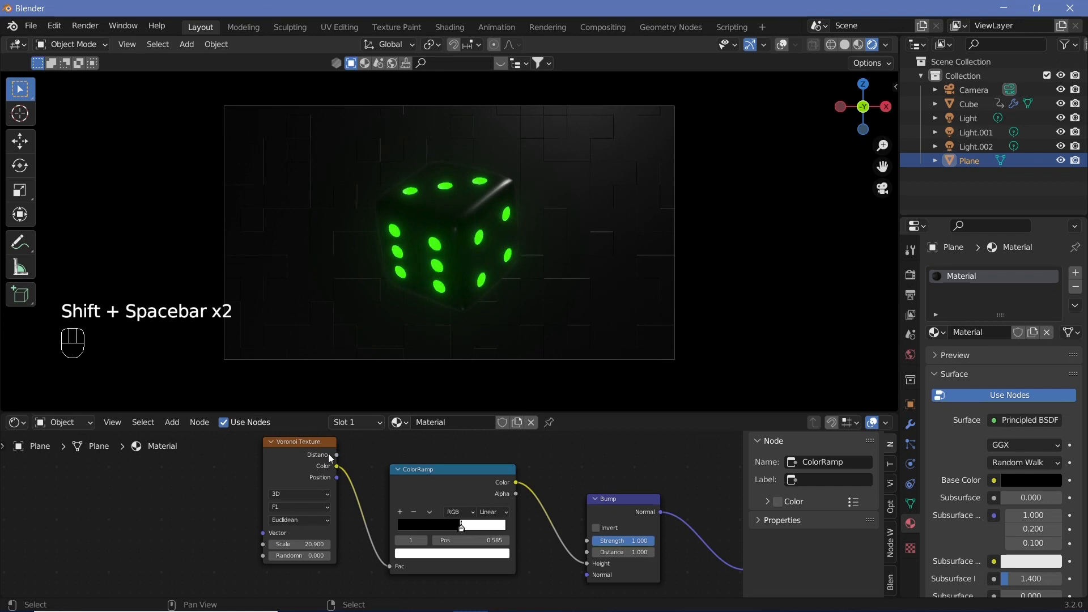
pyautogui.moveTo(331, 457); pyautogui.dragTo(393, 570)
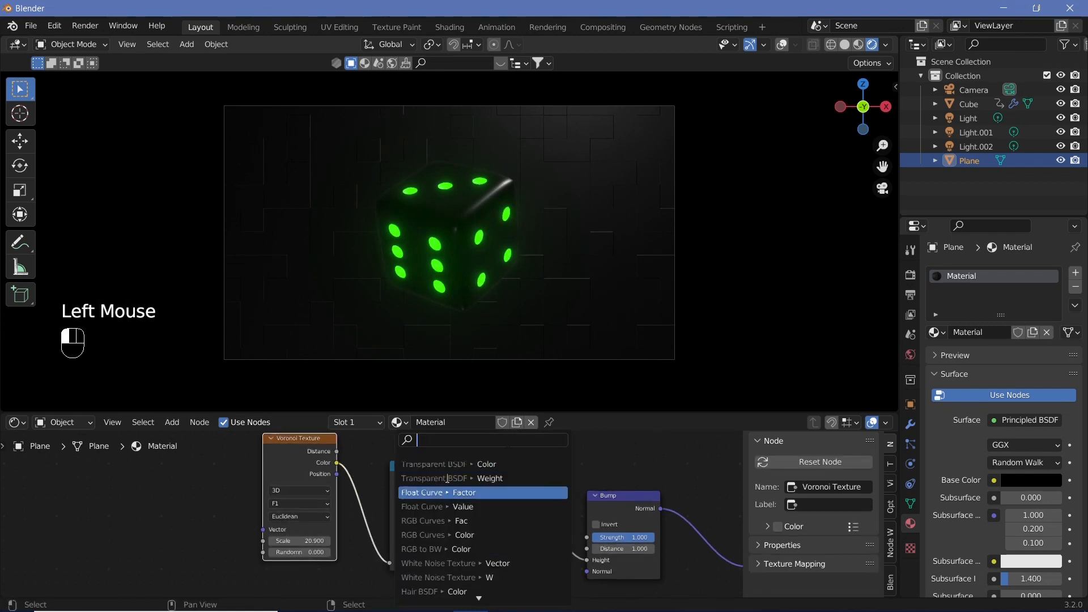
pyautogui.moveTo(338, 452); pyautogui.dragTo(391, 563)
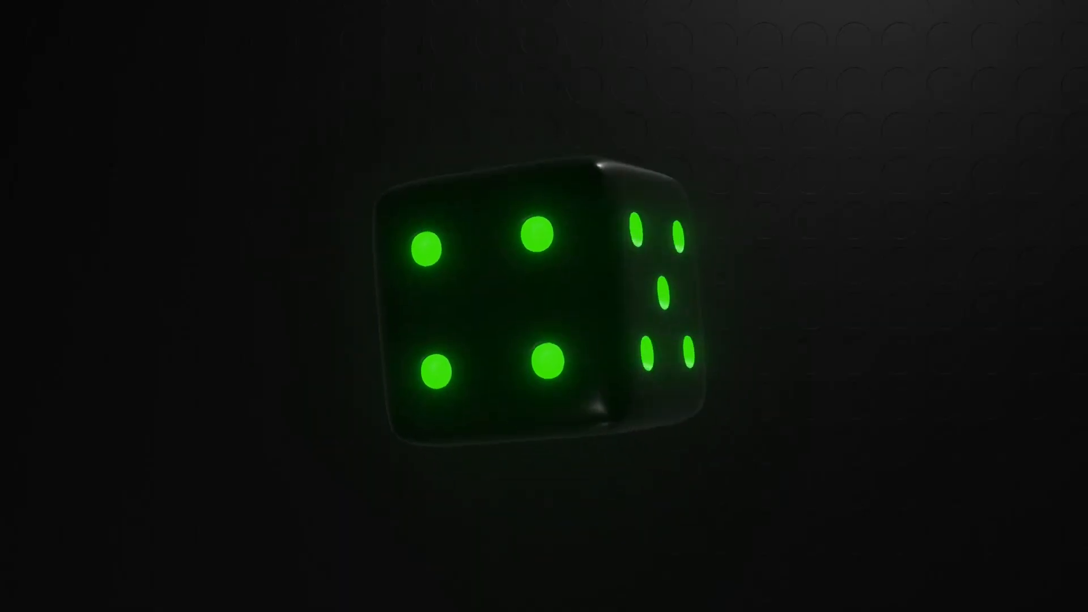